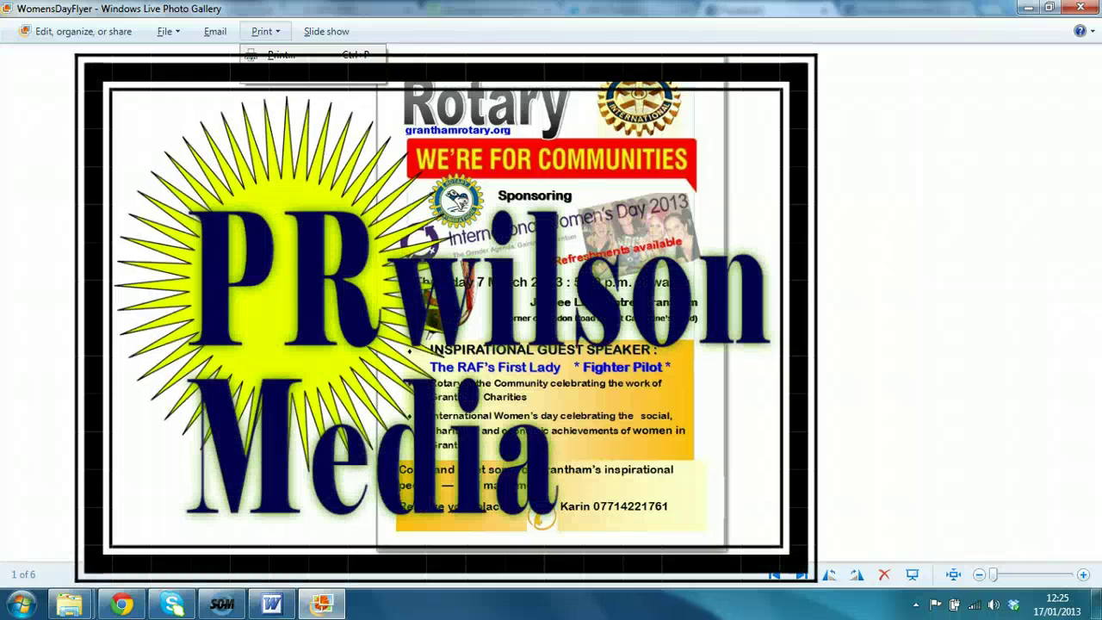
Switch to the Word lesson document and review the group exercise's five campaign planning sections, from Primary Objective to Website Integration
{"action": "left_click", "coordinate": [991, 77]}
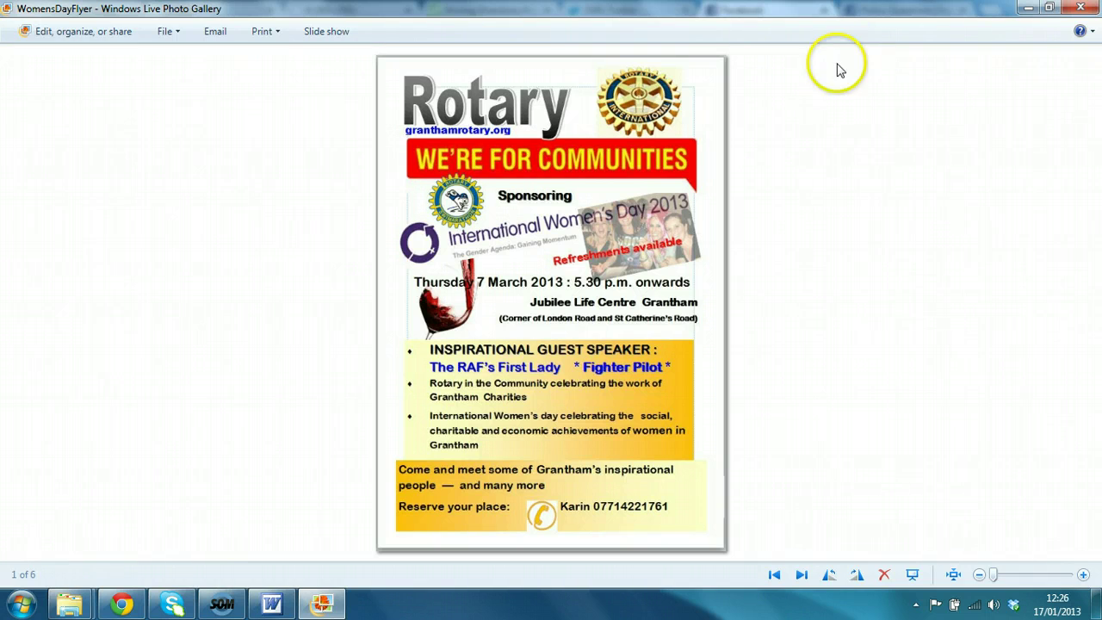
{"action": "left_click", "coordinate": [274, 603]}
{"action": "left_click", "coordinate": [539, 416]}
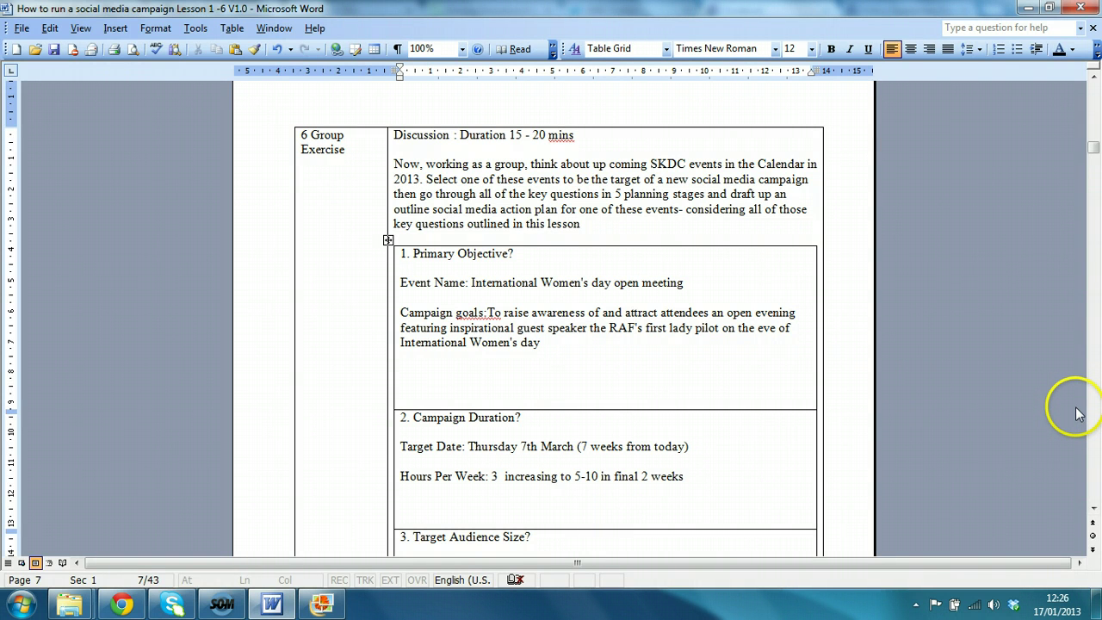
{"action": "left_click", "coordinate": [1093, 508]}
{"action": "left_click", "coordinate": [1092, 508]}
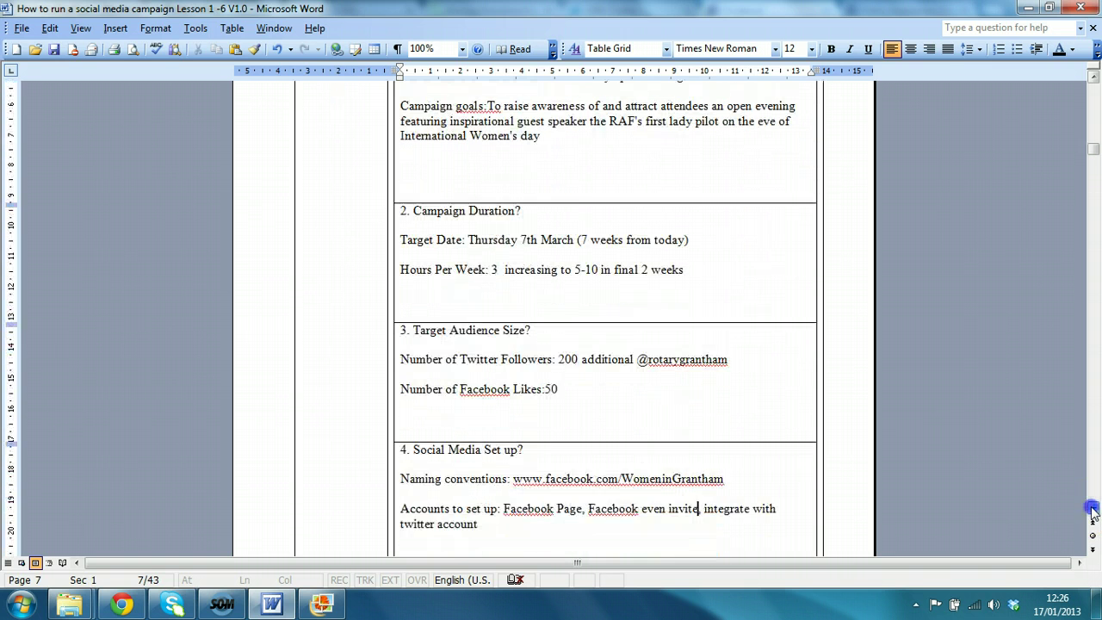
{"action": "left_click", "coordinate": [1092, 508]}
{"action": "left_click", "coordinate": [1092, 508]}
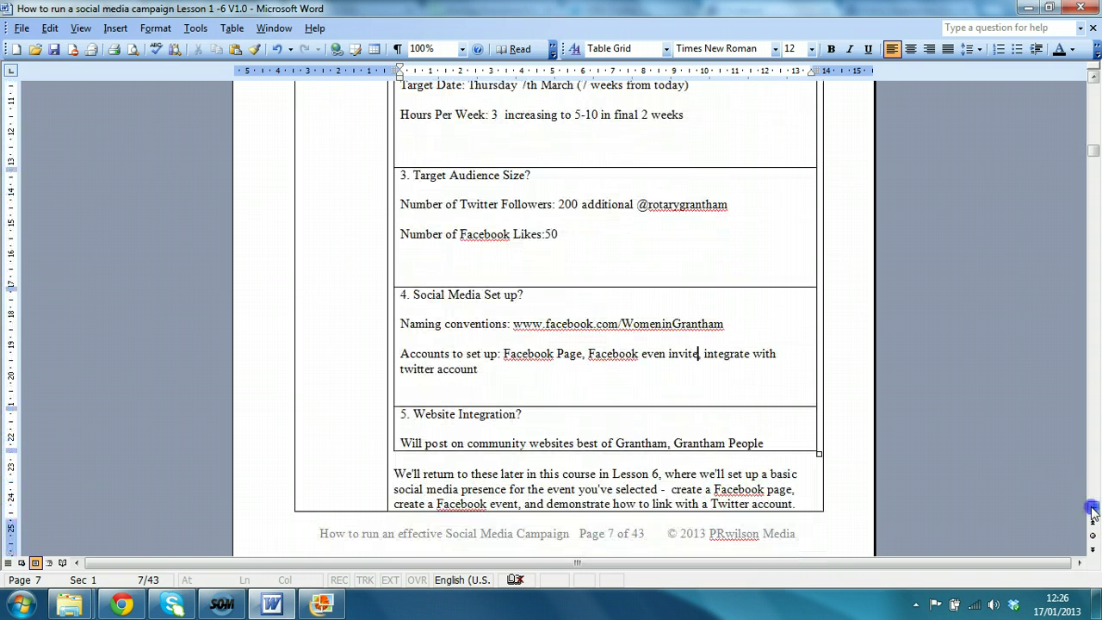
{"action": "left_click", "coordinate": [1092, 508]}
{"action": "left_click", "coordinate": [1092, 508]}
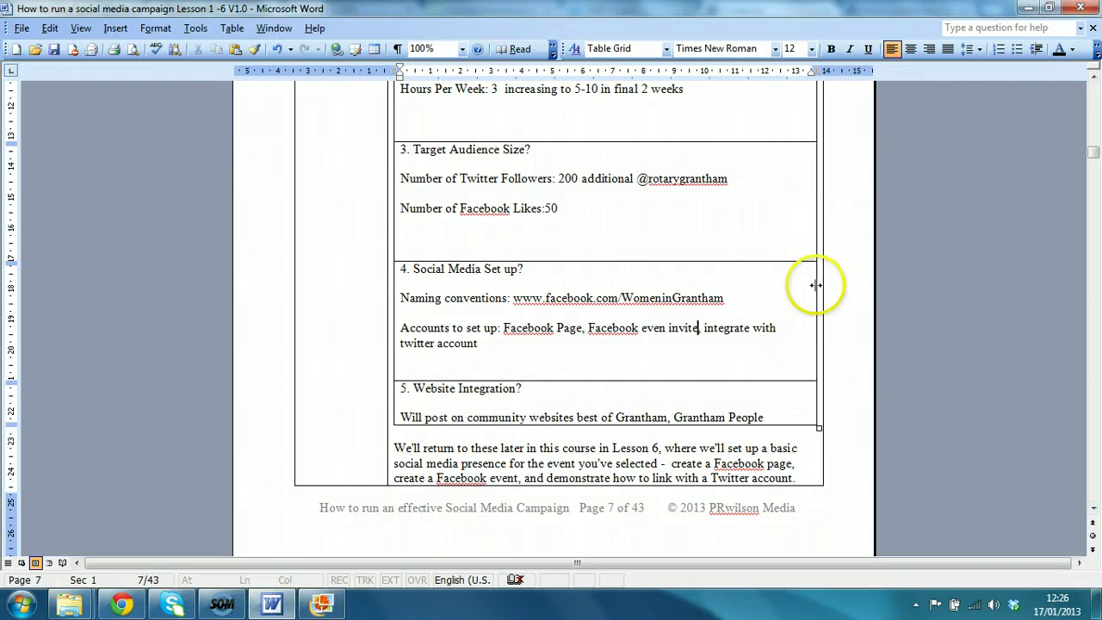
{"action": "left_click", "coordinate": [700, 327]}
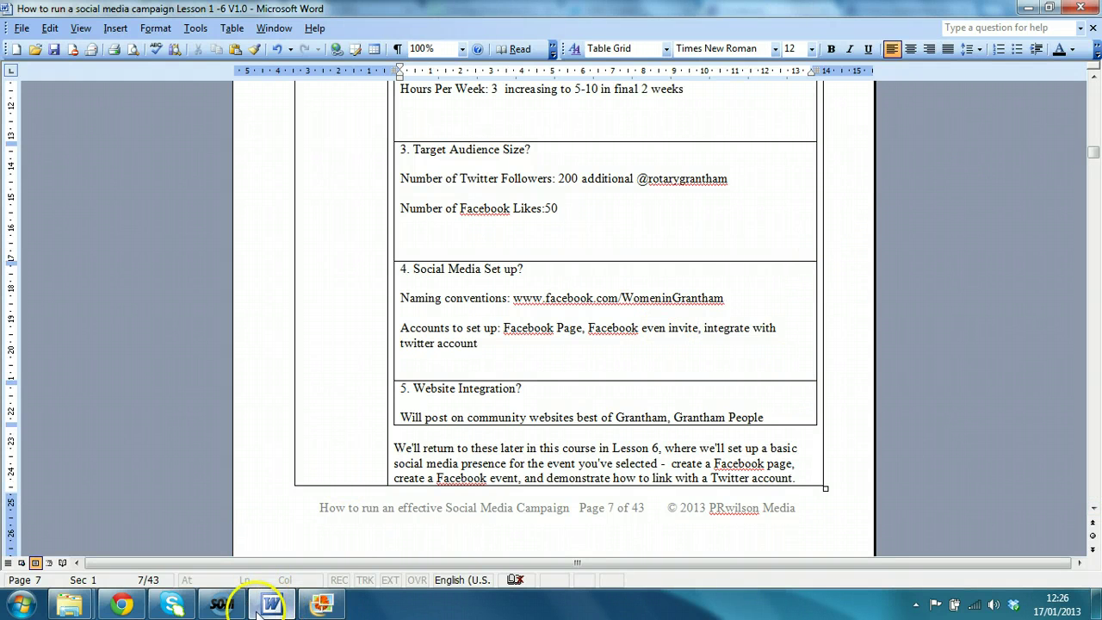
Switch to Facebook in Chrome and start creating a new Page in the Cause or community category
{"action": "left_click", "coordinate": [123, 604]}
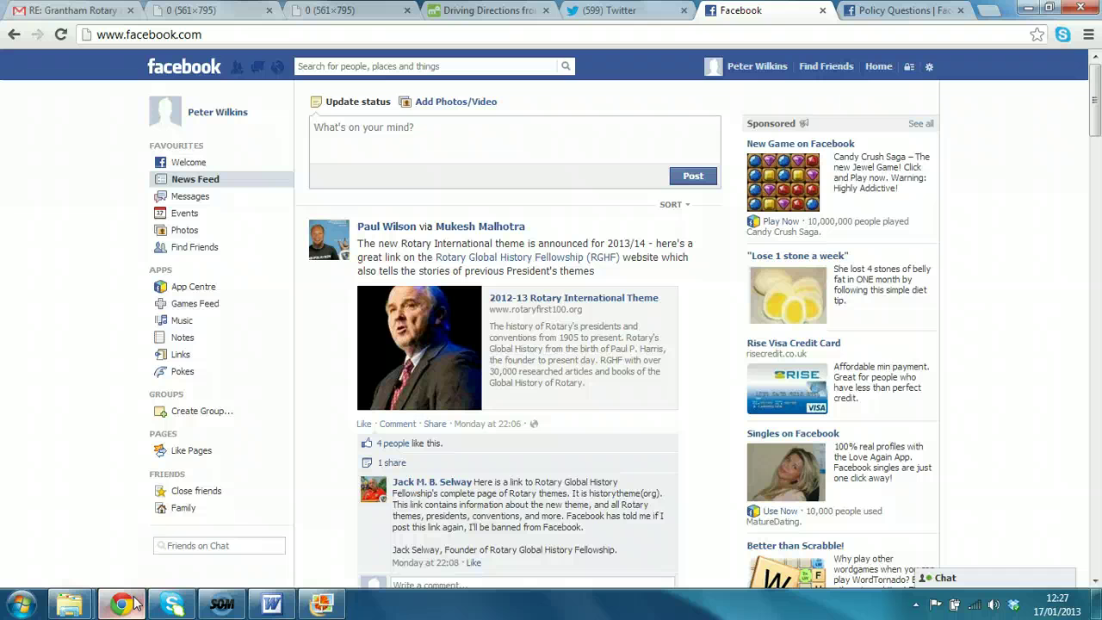
{"action": "left_click", "coordinate": [190, 457]}
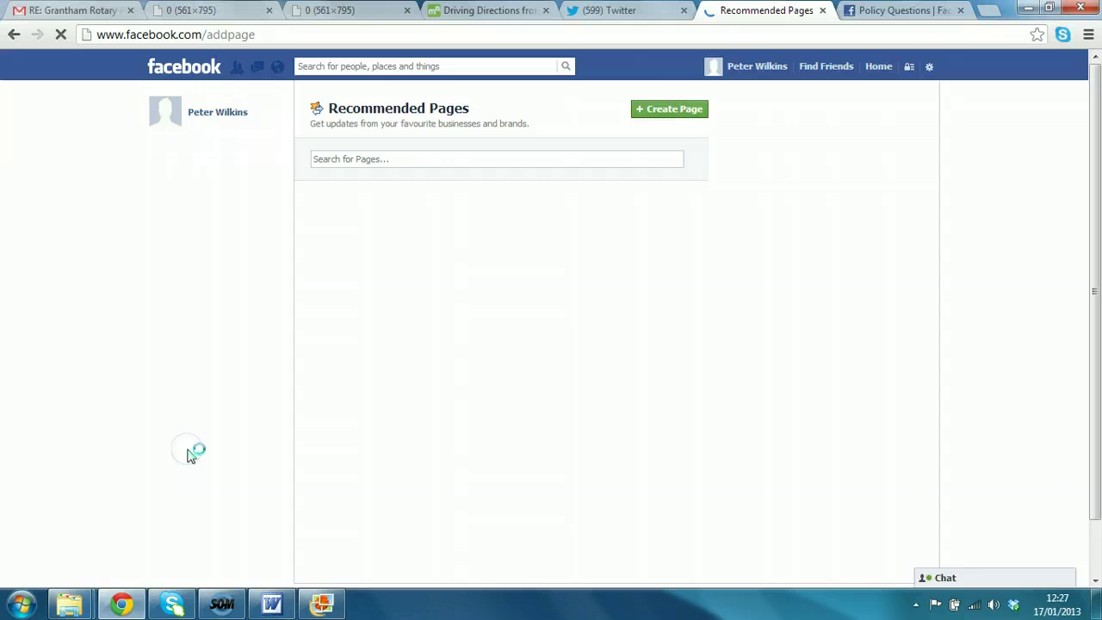
{"action": "left_click", "coordinate": [687, 111]}
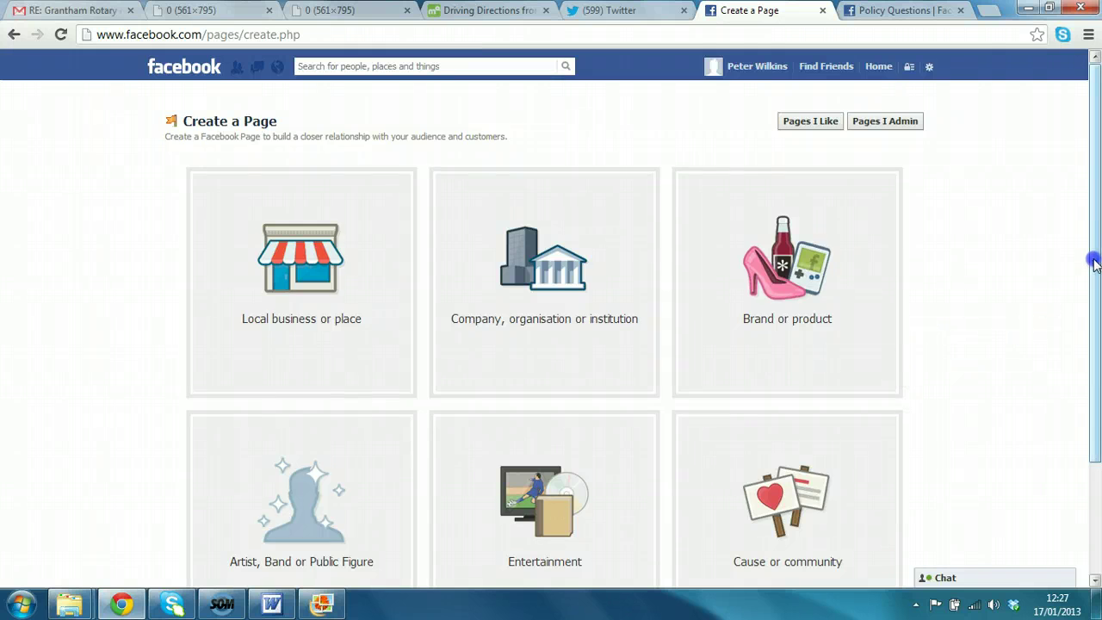
{"action": "left_click_drag", "start_coordinate": [1094, 269], "coordinate": [1093, 307]}
{"action": "left_click", "coordinate": [801, 392]}
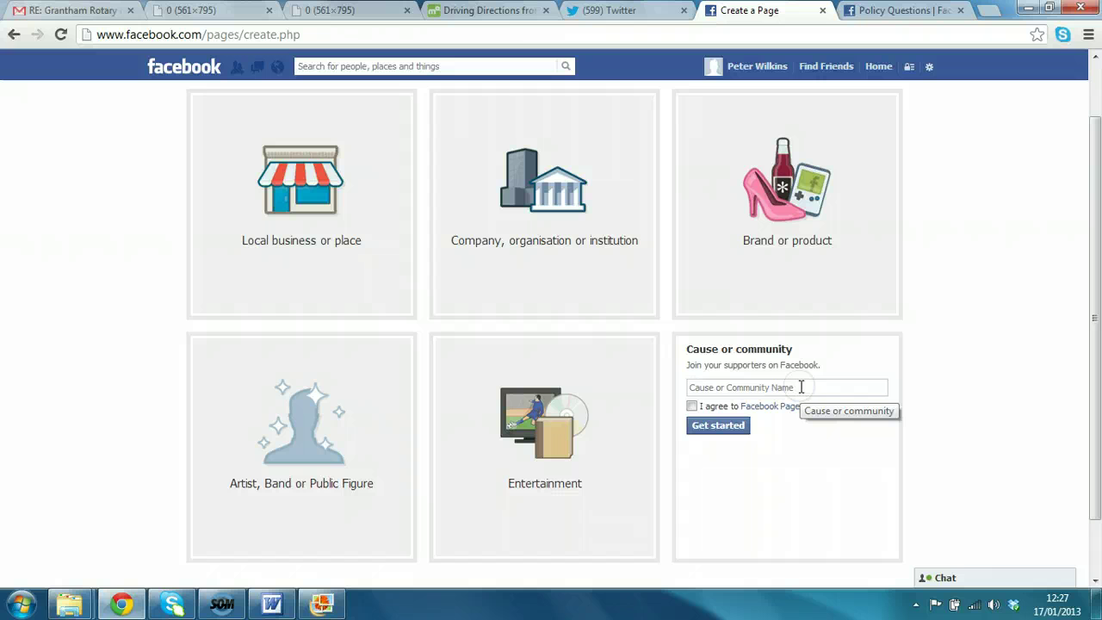
Name the Page Granthamwomen, agree to the Facebook Pages terms and get started with its setup
{"action": "left_click", "coordinate": [744, 387]}
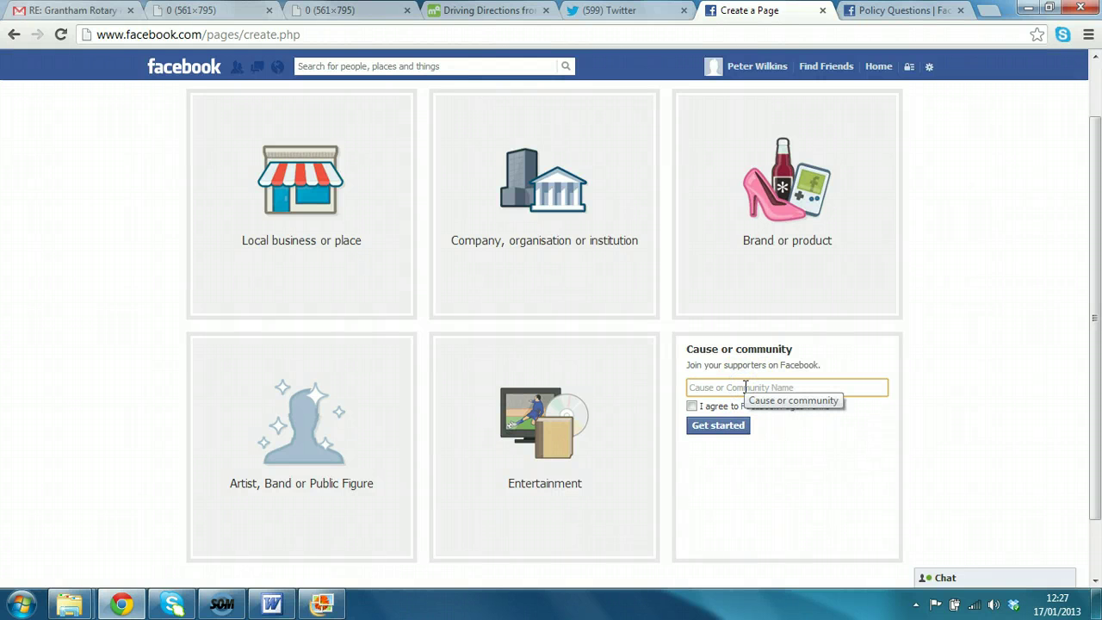
{"action": "type", "text": "Granthamwomen"}
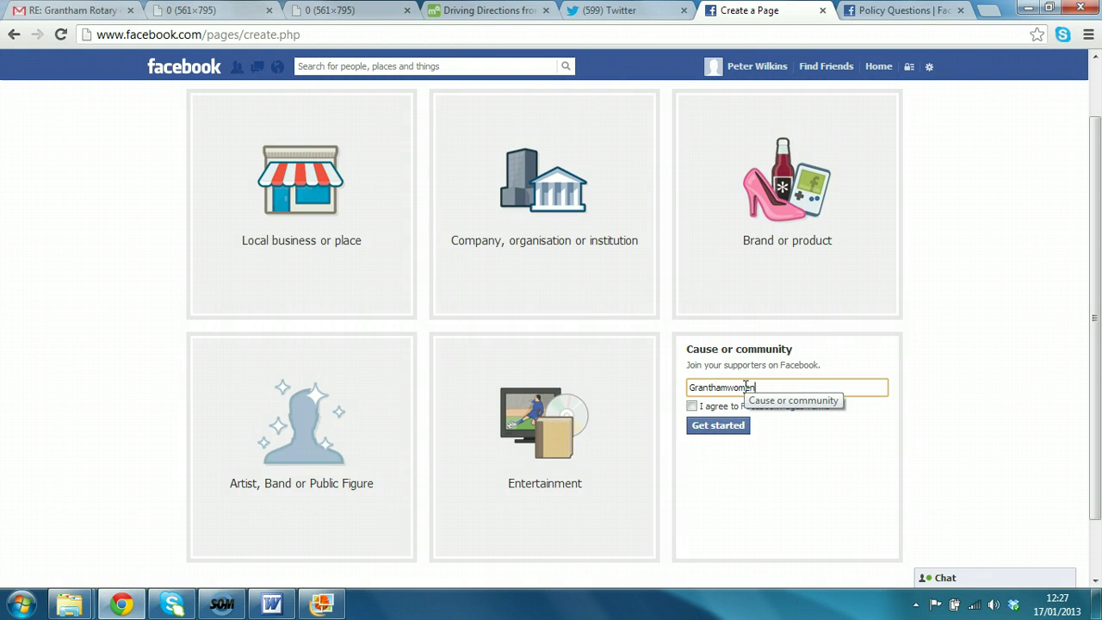
{"action": "left_click", "coordinate": [693, 406]}
{"action": "left_click", "coordinate": [714, 429]}
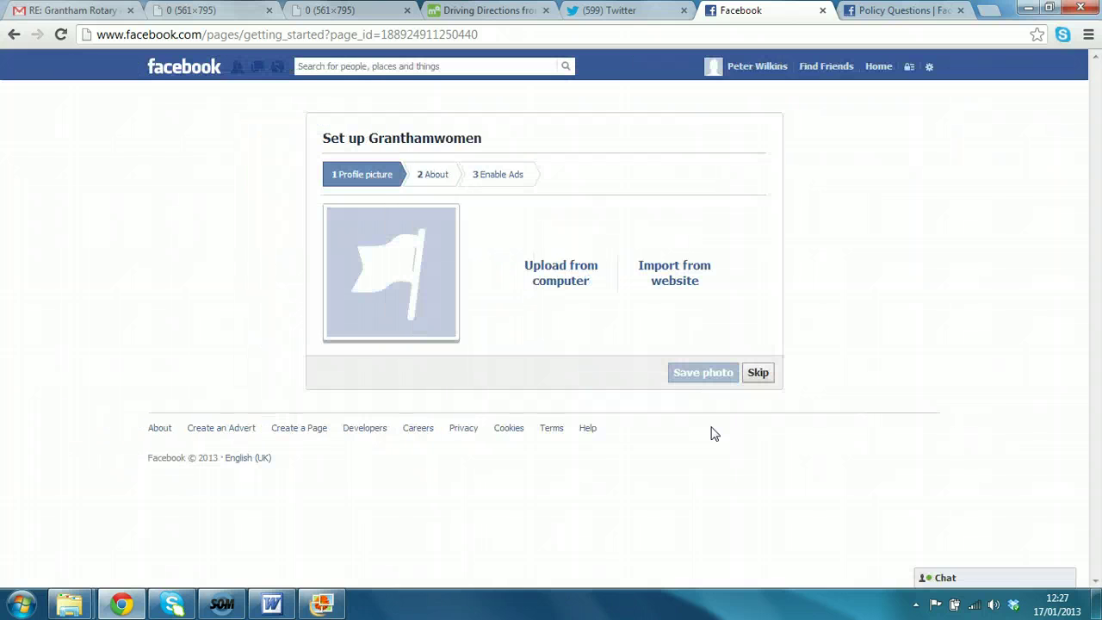
{"action": "left_click", "coordinate": [573, 276]}
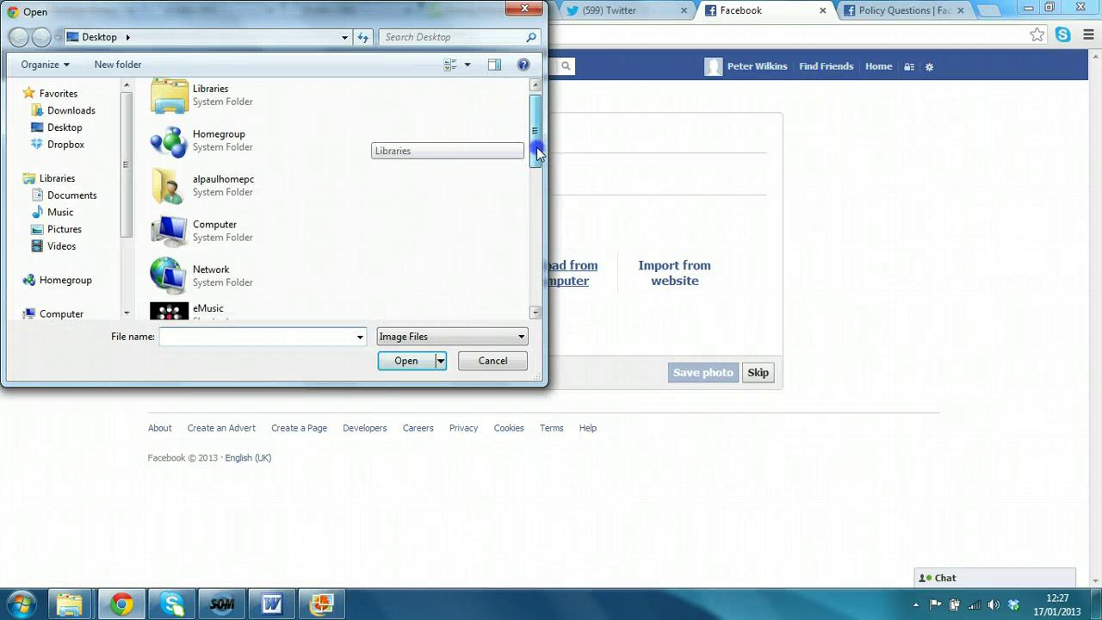
{"action": "left_click_drag", "start_coordinate": [536, 147], "coordinate": [534, 288]}
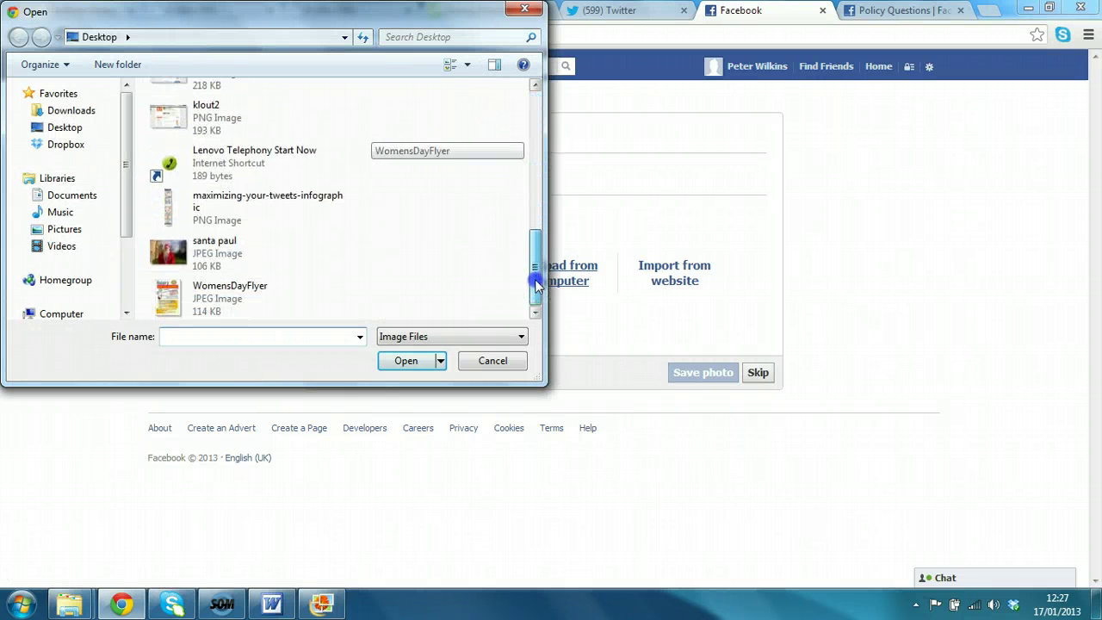
{"action": "left_click", "coordinate": [204, 312]}
{"action": "left_click", "coordinate": [406, 362]}
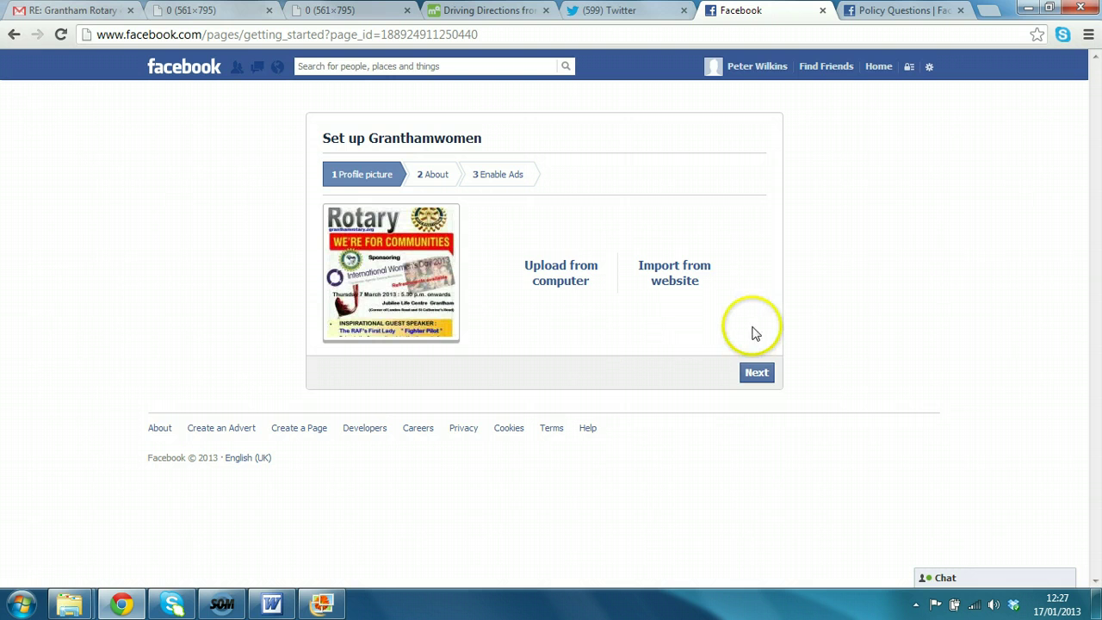
{"action": "left_click", "coordinate": [756, 372]}
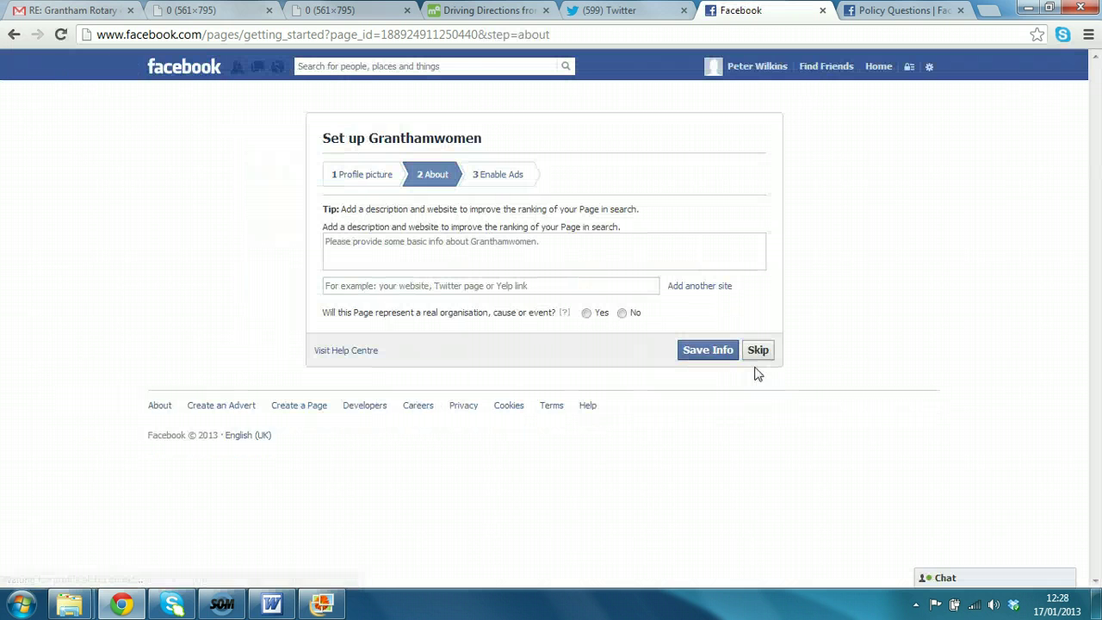
Enter the Page description "This is an event celebrating the economic, charitable and social contributions of women in Grantham"
{"action": "left_click", "coordinate": [467, 242]}
{"action": "type", "text": "Th"}
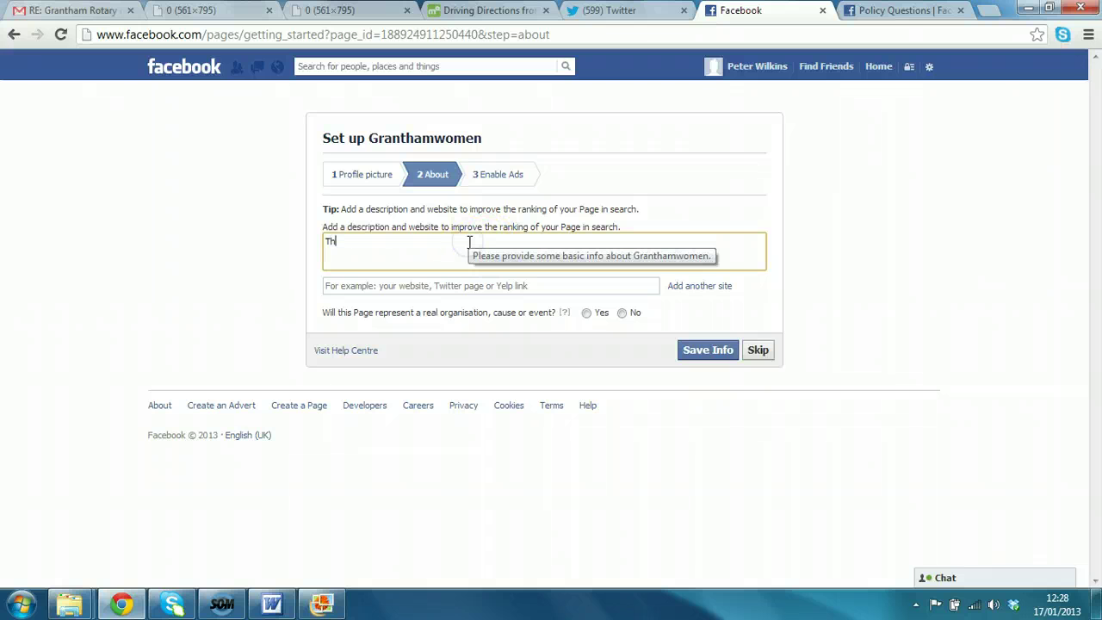
{"action": "type", "text": "is is an event celebrta"}
{"action": "key", "text": "BackSpace"}
{"action": "key", "text": "BackSpace"}
{"action": "type", "text": "ating the "}
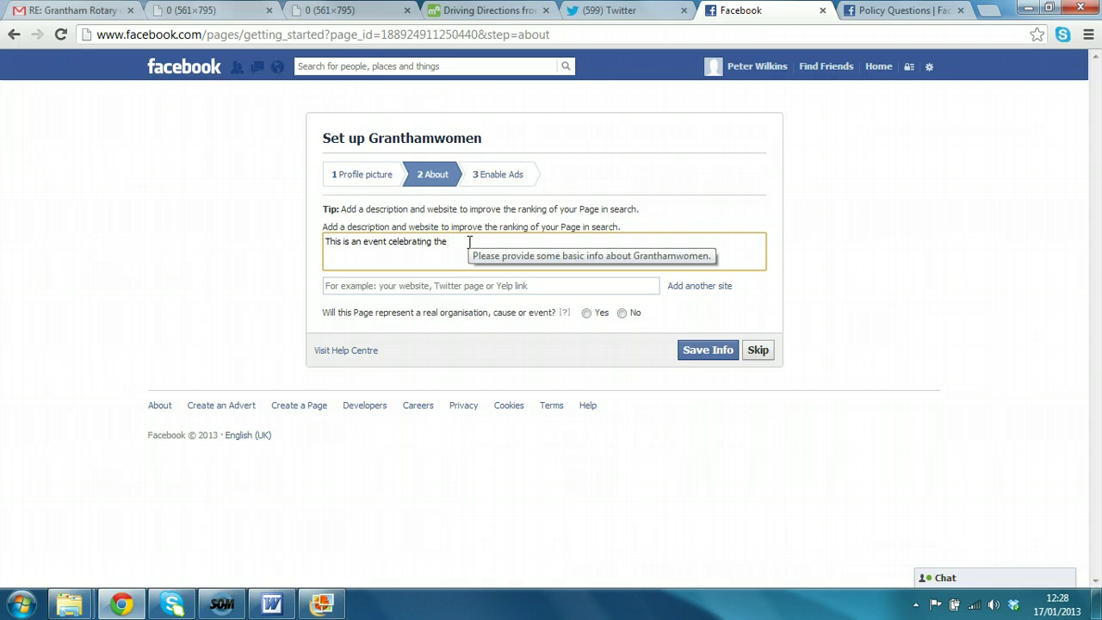
{"action": "type", "text": "economic, charitabl"}
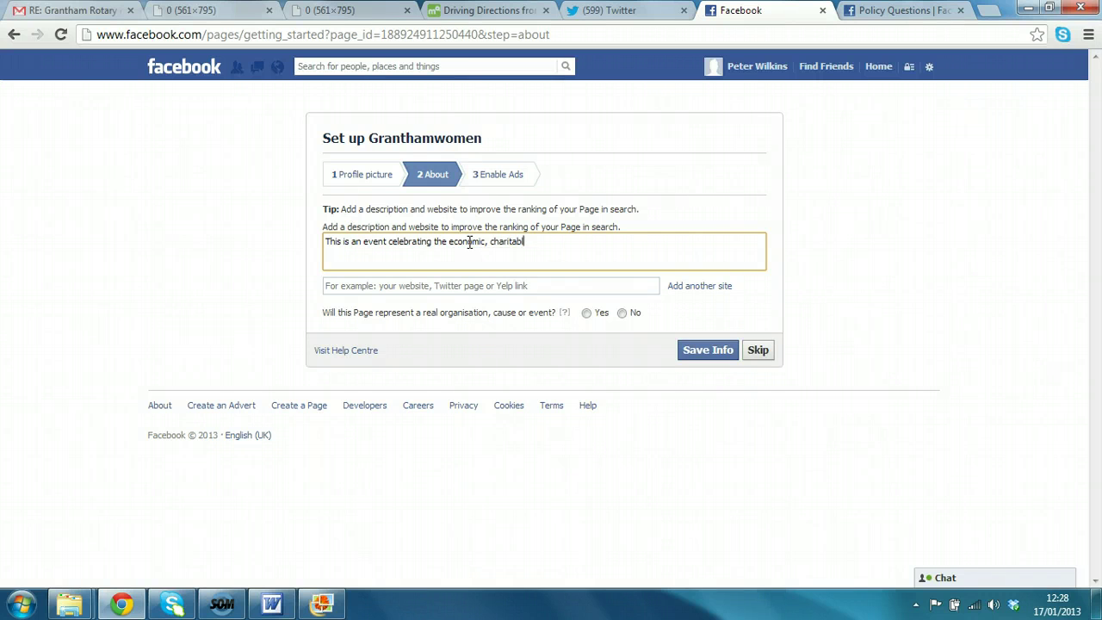
{"action": "type", "text": "e and social contributions of wome"}
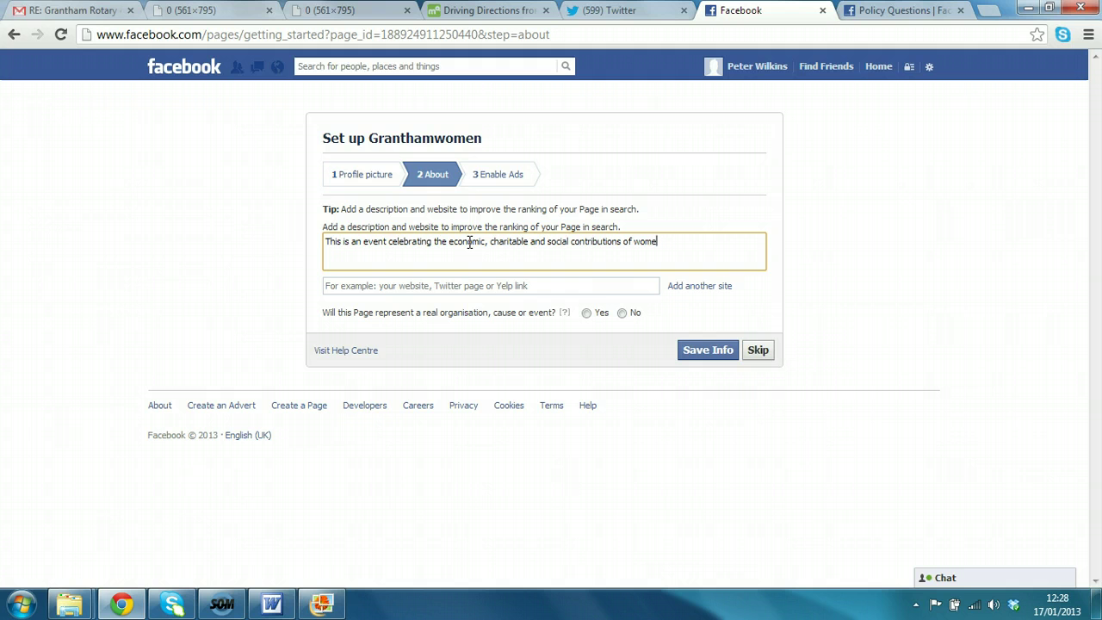
{"action": "type", "text": "n in Grantahm"}
{"action": "key", "text": "BackSpace"}
{"action": "key", "text": "BackSpace"}
{"action": "key", "text": "BackSpace"}
{"action": "type", "text": "ham"}
Mark the Page as representing a real organisation, cause or event, save the info and skip enabling ads
{"action": "left_click", "coordinate": [560, 282]}
{"action": "left_click", "coordinate": [594, 314]}
{"action": "left_click", "coordinate": [682, 359]}
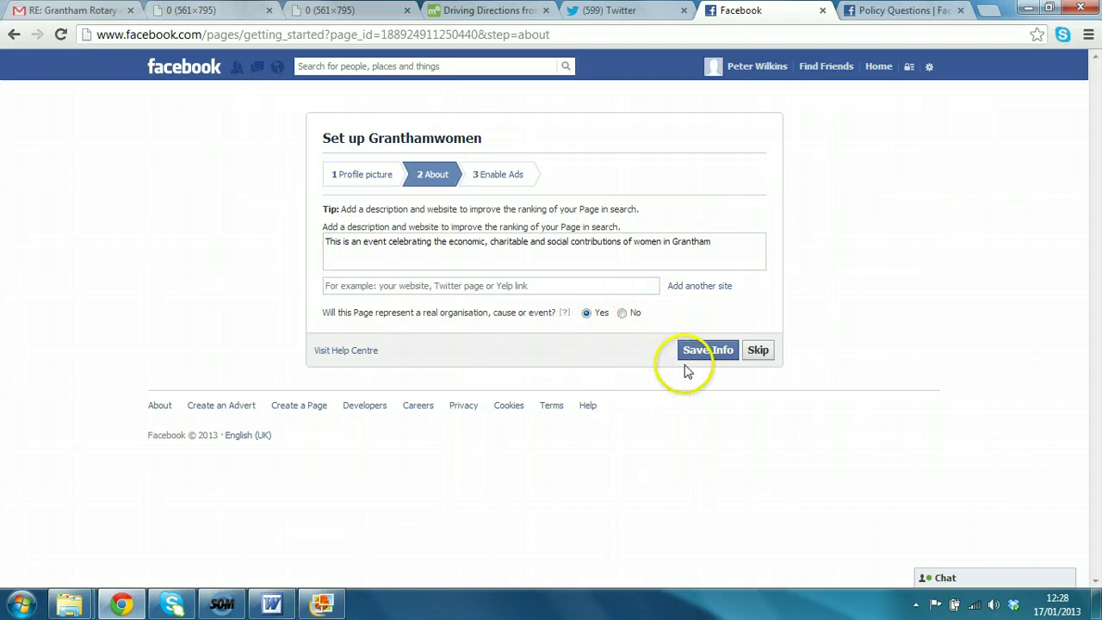
{"action": "left_click", "coordinate": [708, 356]}
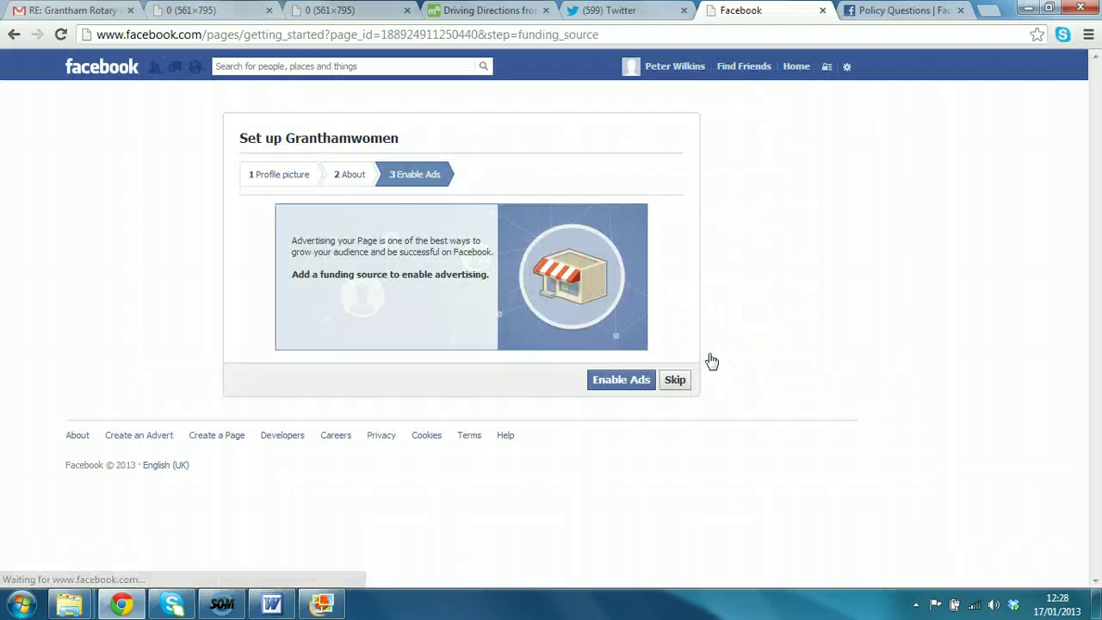
{"action": "left_click", "coordinate": [758, 379]}
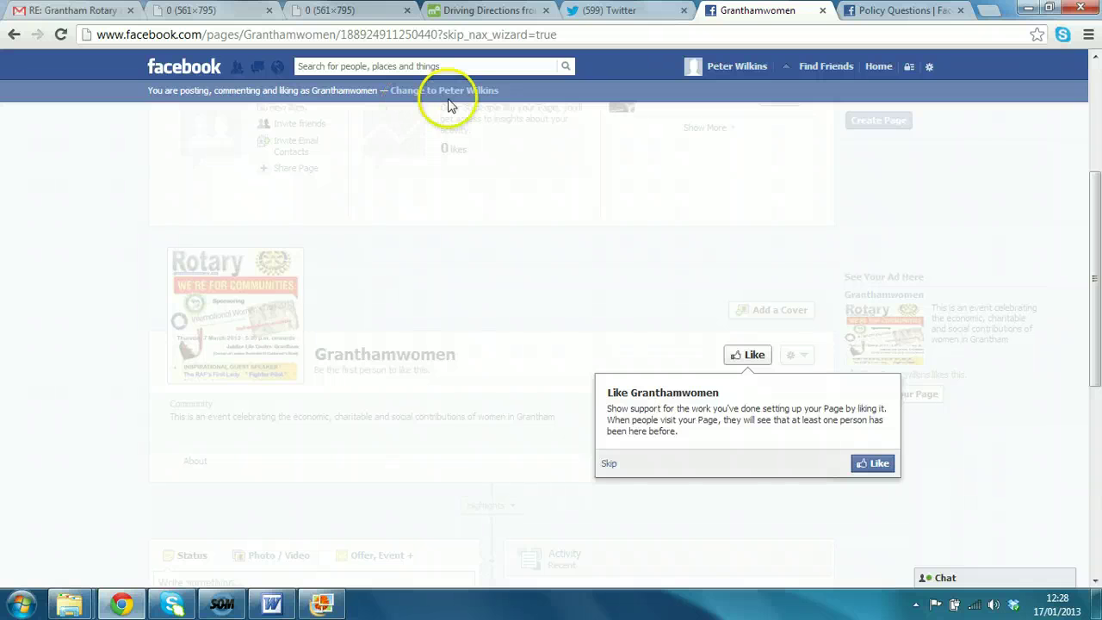
Like the new Granthamwomen Page from its introductory prompt
{"action": "left_click", "coordinate": [755, 356]}
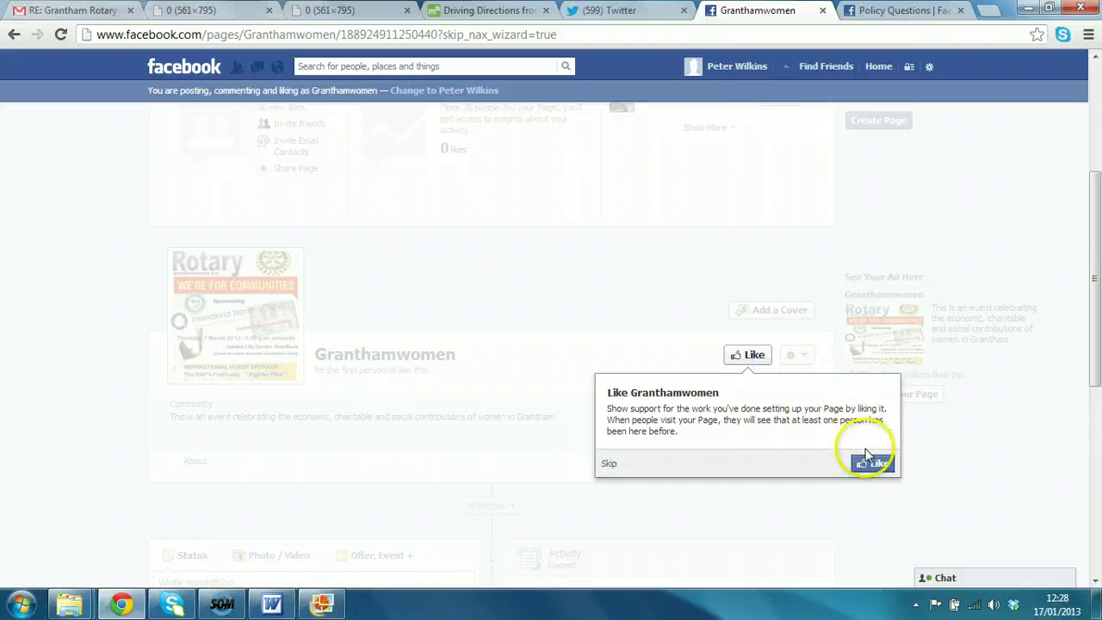
{"action": "left_click", "coordinate": [747, 354]}
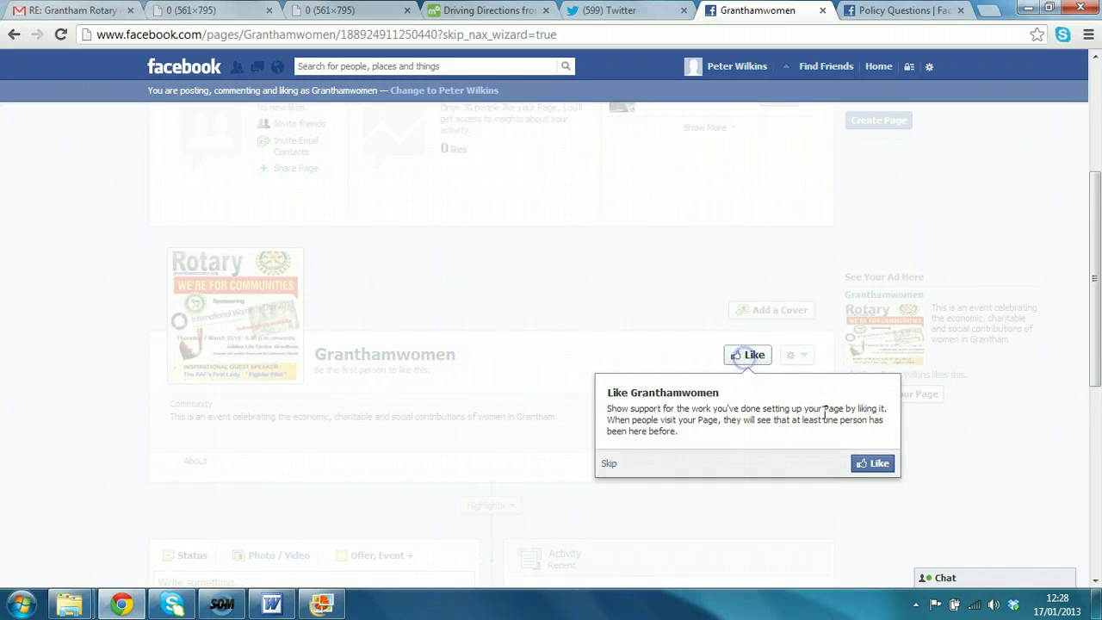
{"action": "left_click", "coordinate": [868, 464]}
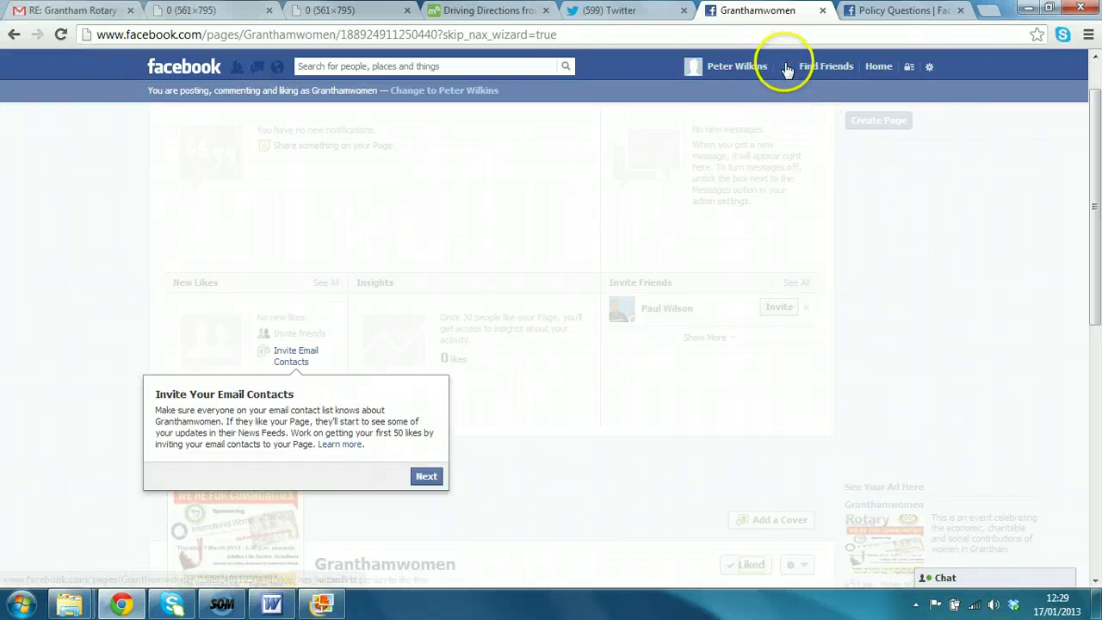
Open the Rotary Global Swimarathon Fan Page and examine the demographics and location insights for people talking about it
{"action": "left_click", "coordinate": [456, 65]}
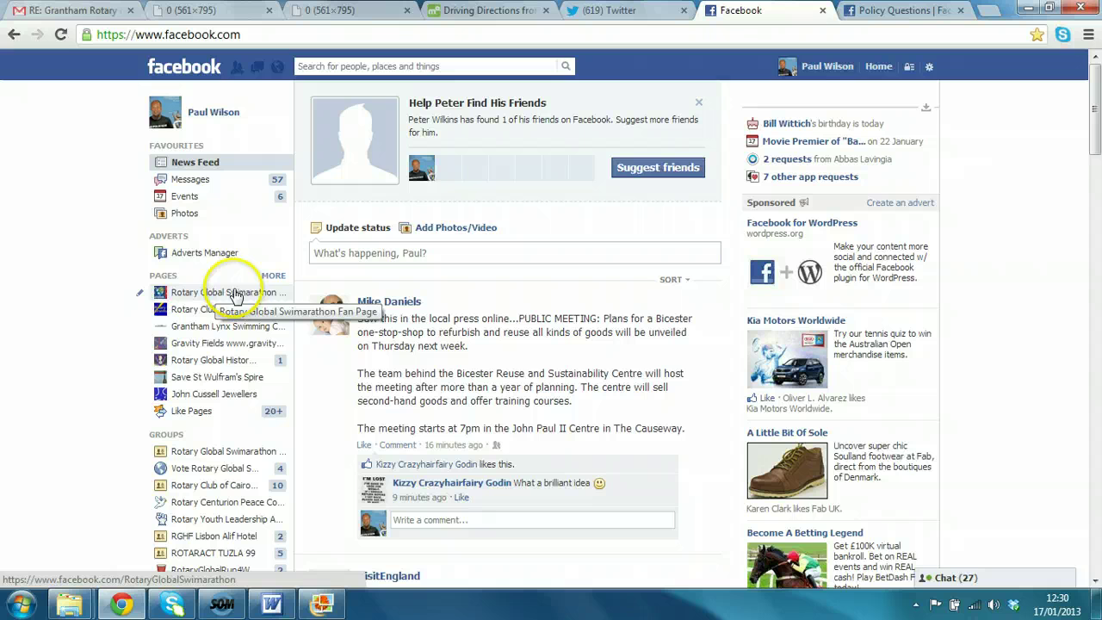
{"action": "left_click", "coordinate": [237, 293]}
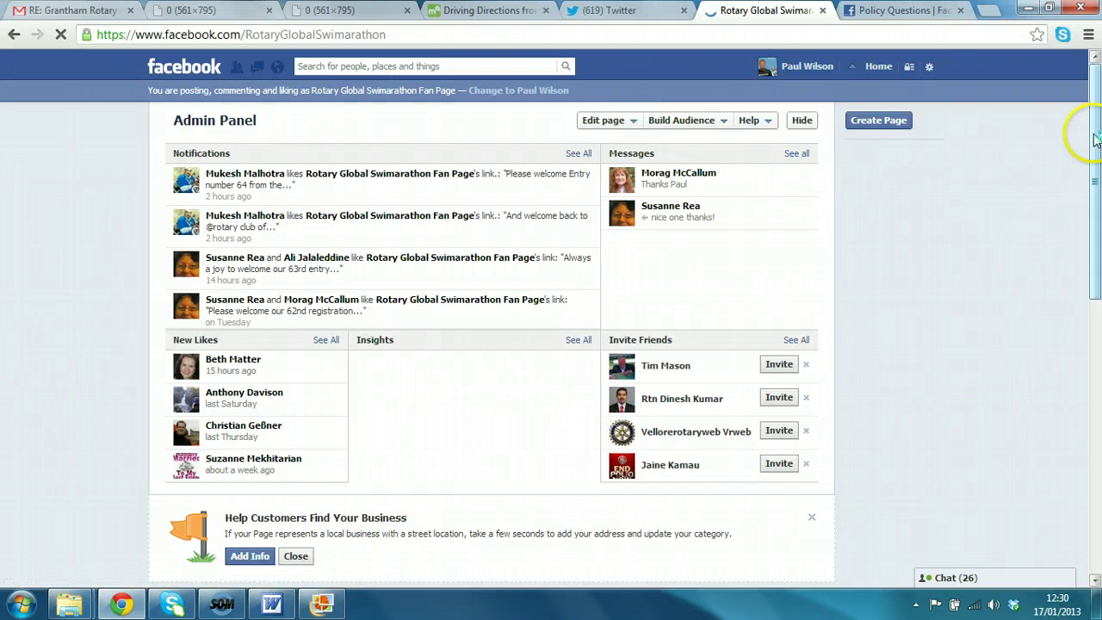
{"action": "left_click_drag", "start_coordinate": [1095, 129], "coordinate": [1098, 347]}
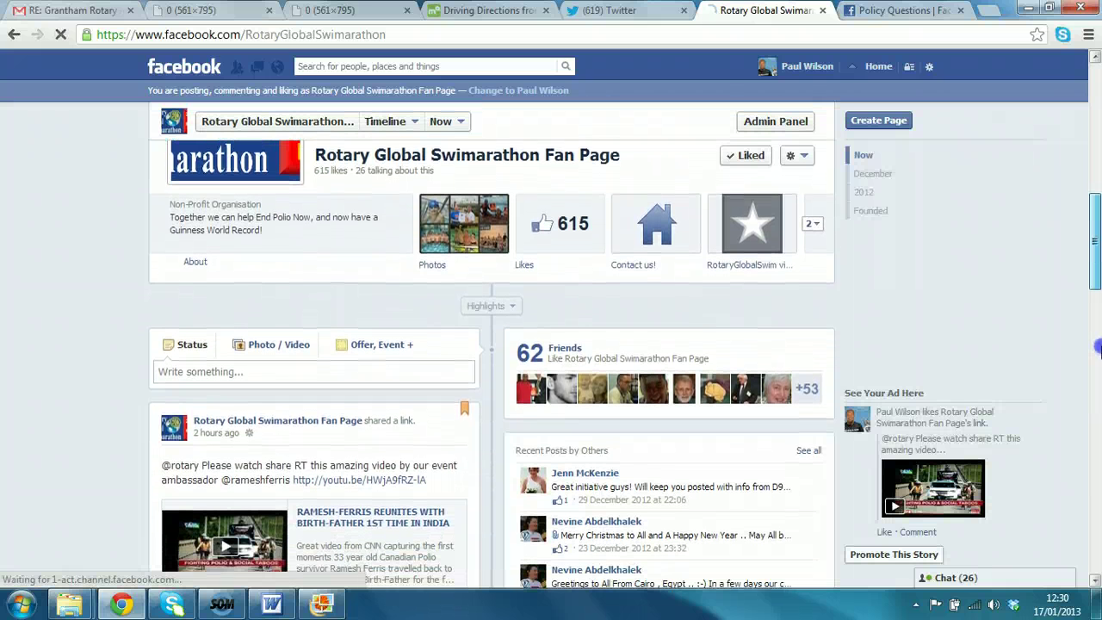
{"action": "scroll", "coordinate": [472, 295], "scroll_direction": "up", "scroll_amount": 2}
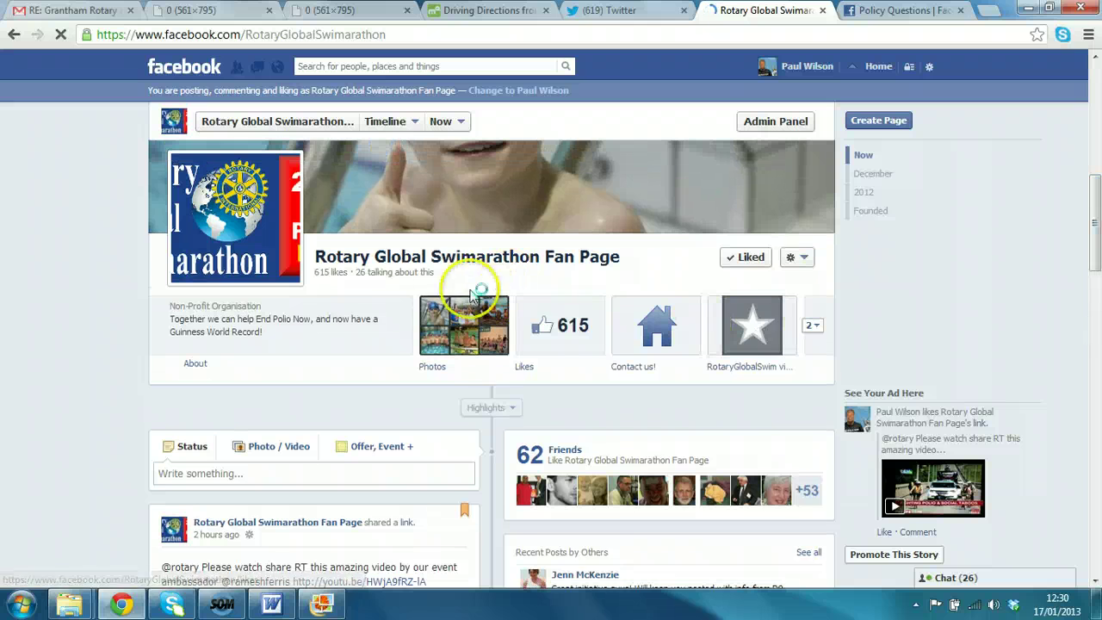
{"action": "left_click", "coordinate": [420, 274]}
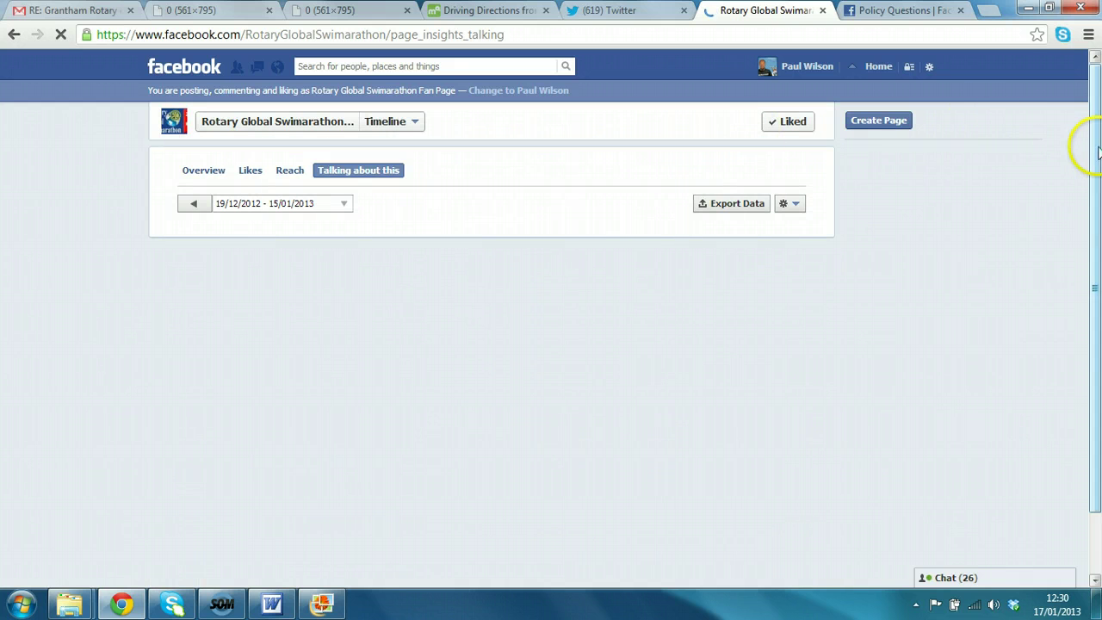
{"action": "left_click_drag", "start_coordinate": [1100, 148], "coordinate": [1097, 212]}
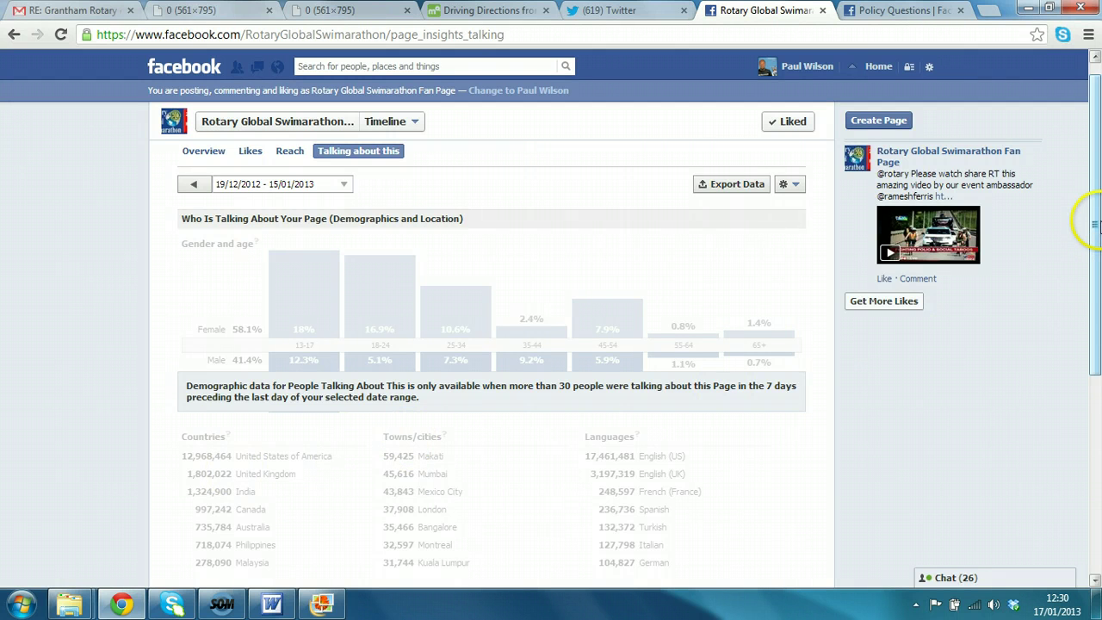
{"action": "left_click_drag", "start_coordinate": [1097, 300], "coordinate": [1049, 177]}
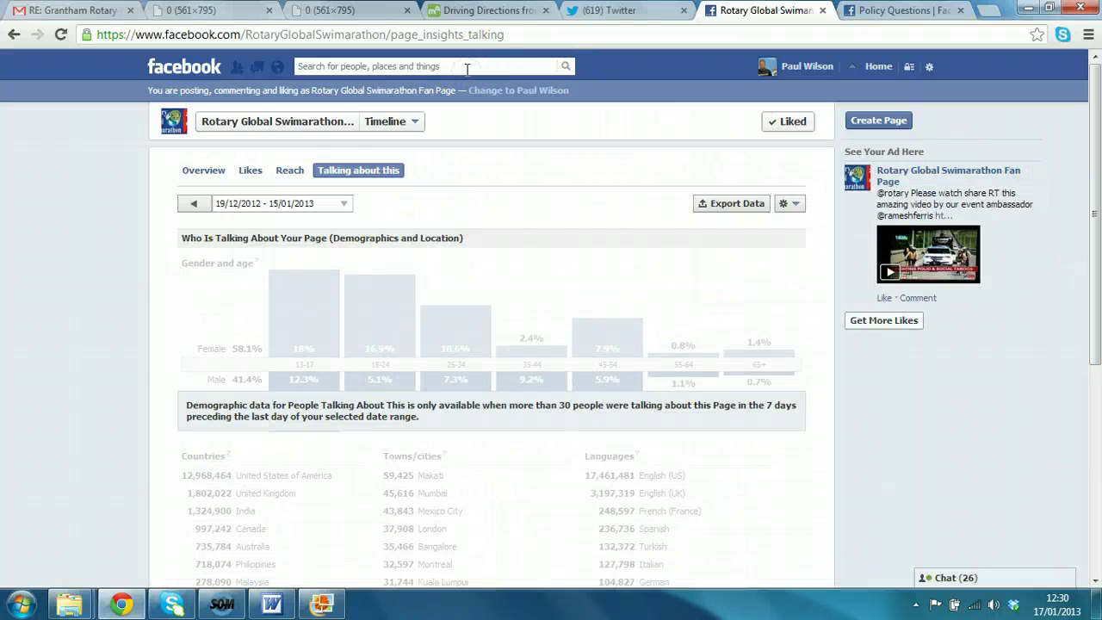
Search for granthamwomen, open the Granthamwomen community Page and like it from the personal account
{"action": "type", "text": "g"}
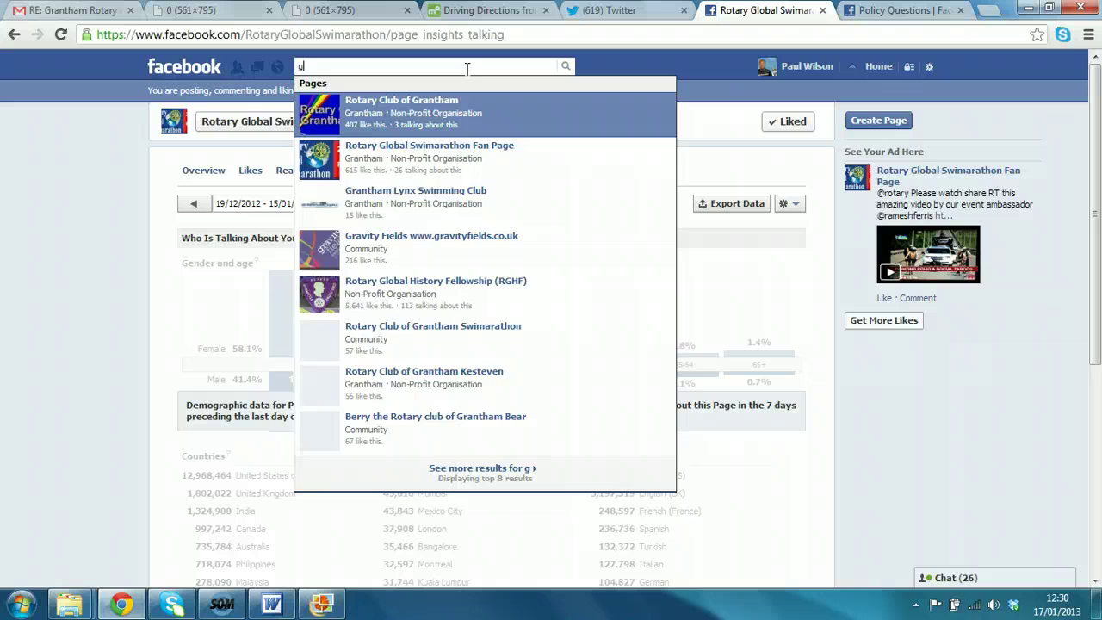
{"action": "type", "text": "es/Granthamwomen"}
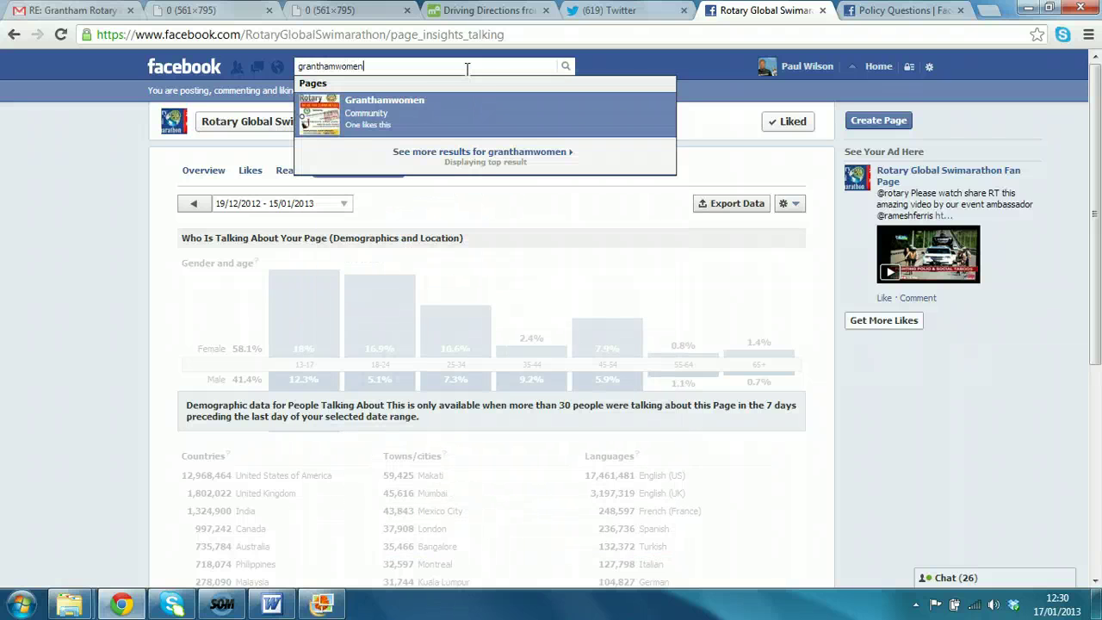
{"action": "left_click", "coordinate": [419, 107]}
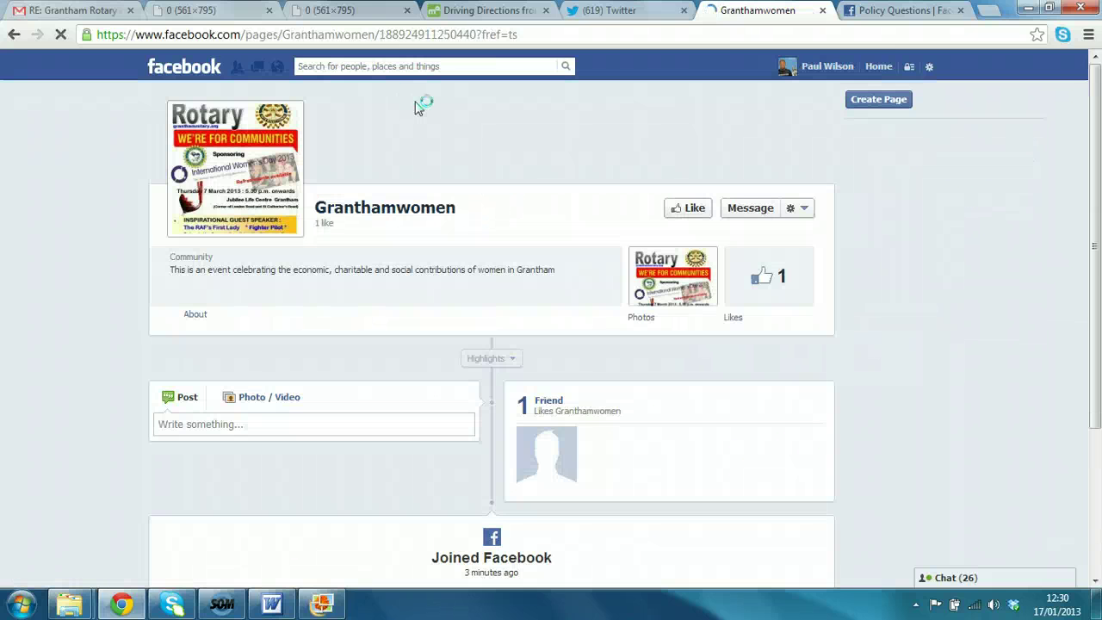
{"action": "left_click", "coordinate": [690, 211]}
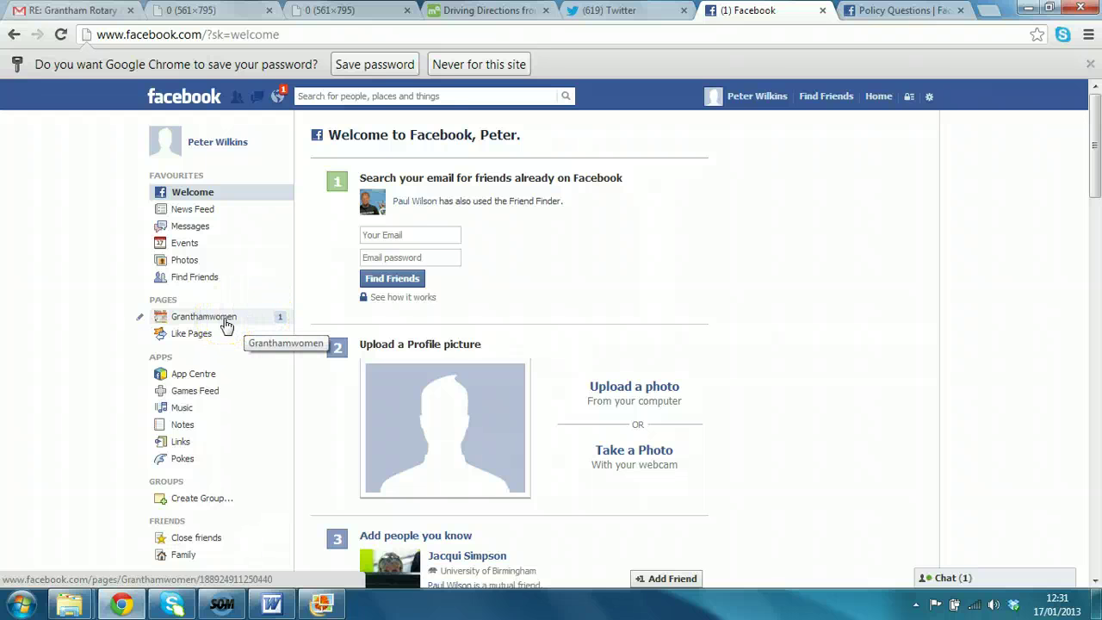
Open the Granthamwomen Page from the home feed of the Page owner's account
{"action": "left_click", "coordinate": [224, 318]}
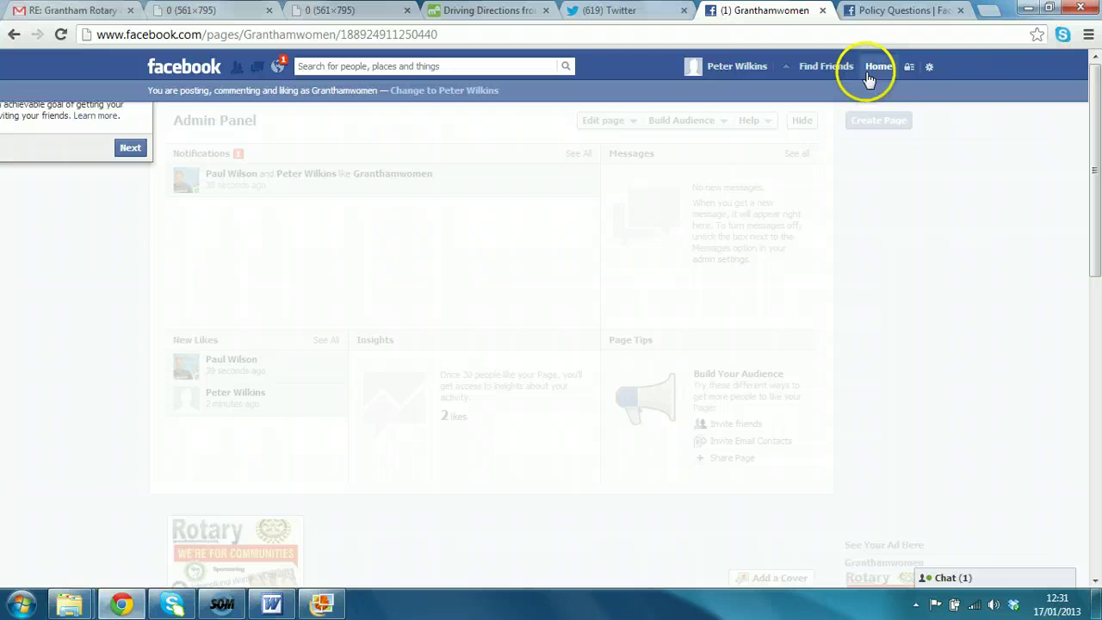
{"action": "left_click", "coordinate": [740, 71]}
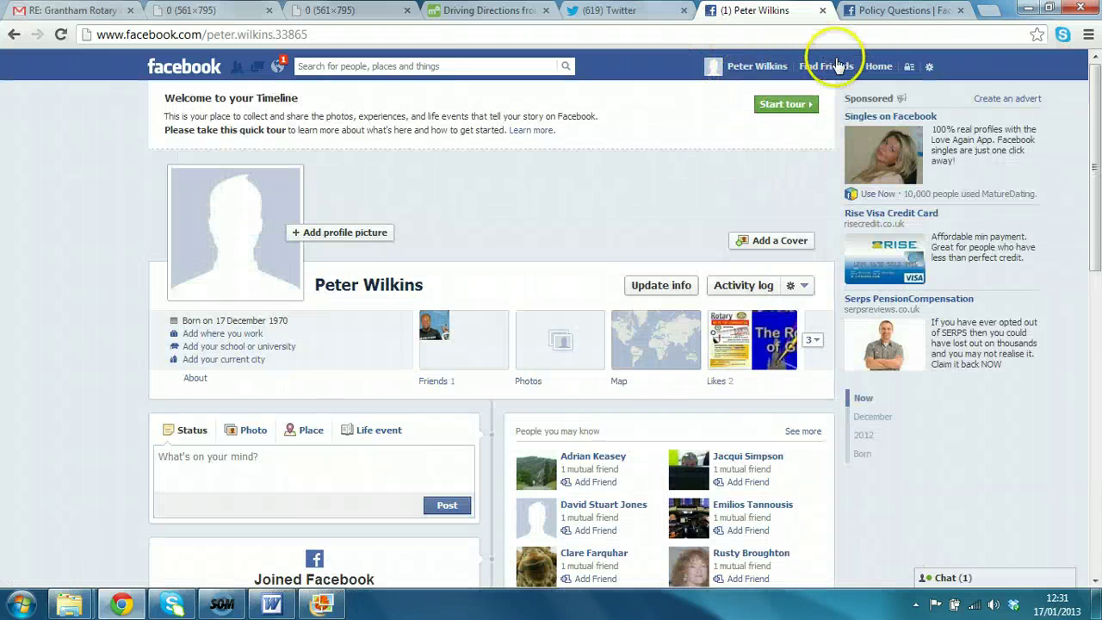
{"action": "left_click", "coordinate": [879, 67]}
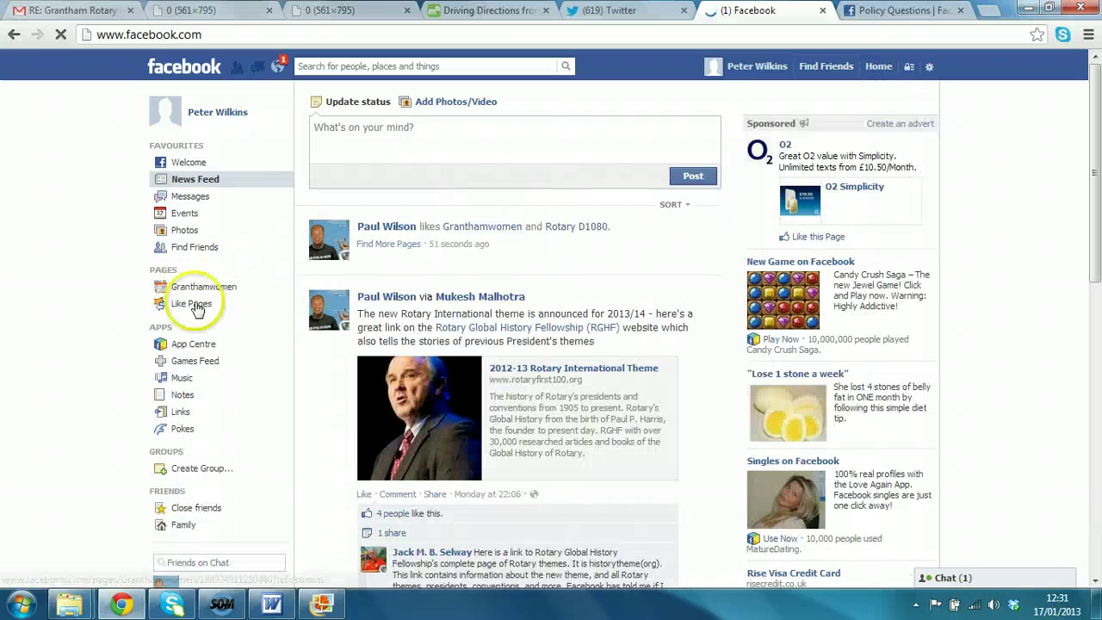
{"action": "left_click", "coordinate": [211, 287]}
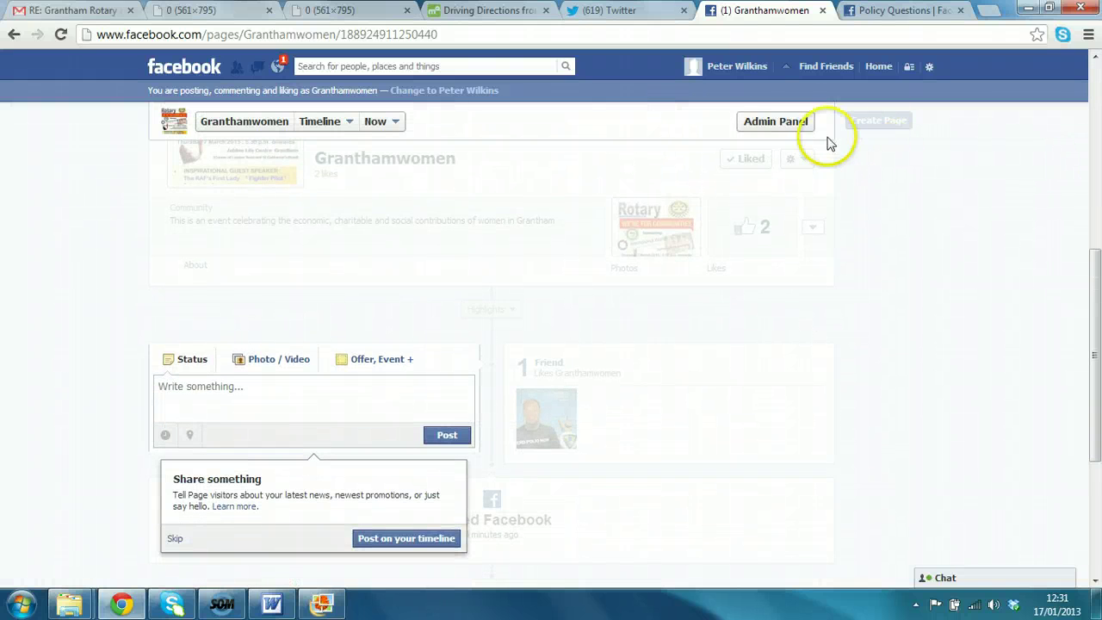
Skip the Share something introductory prompt so the Page's admin tools can be used
{"action": "left_click", "coordinate": [777, 123]}
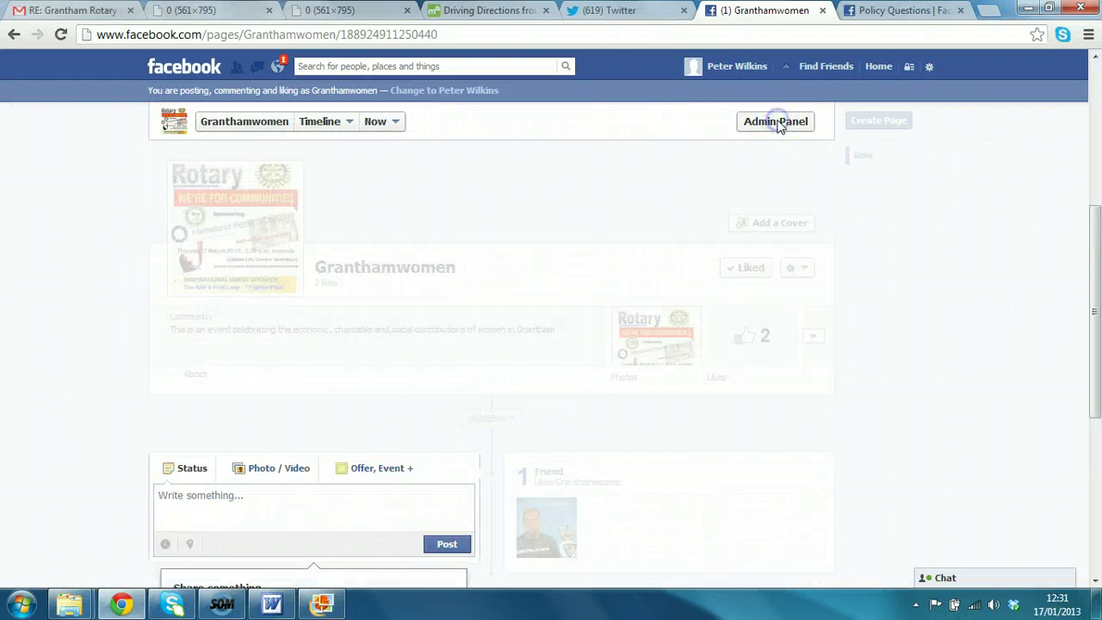
{"action": "left_click", "coordinate": [640, 123]}
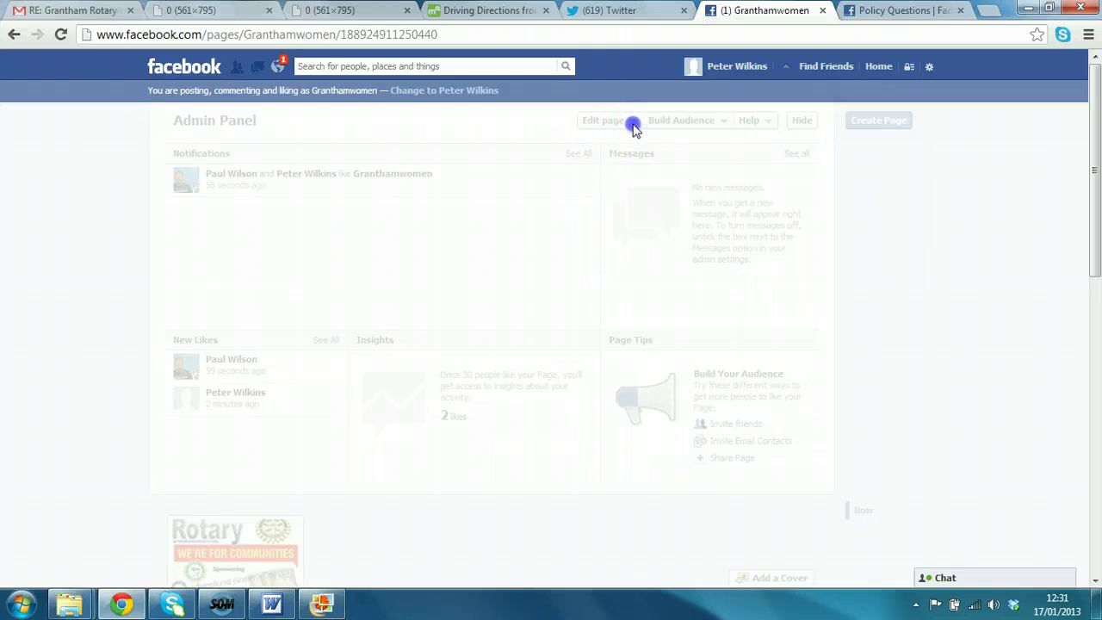
{"action": "left_click_drag", "start_coordinate": [1092, 172], "coordinate": [1098, 404]}
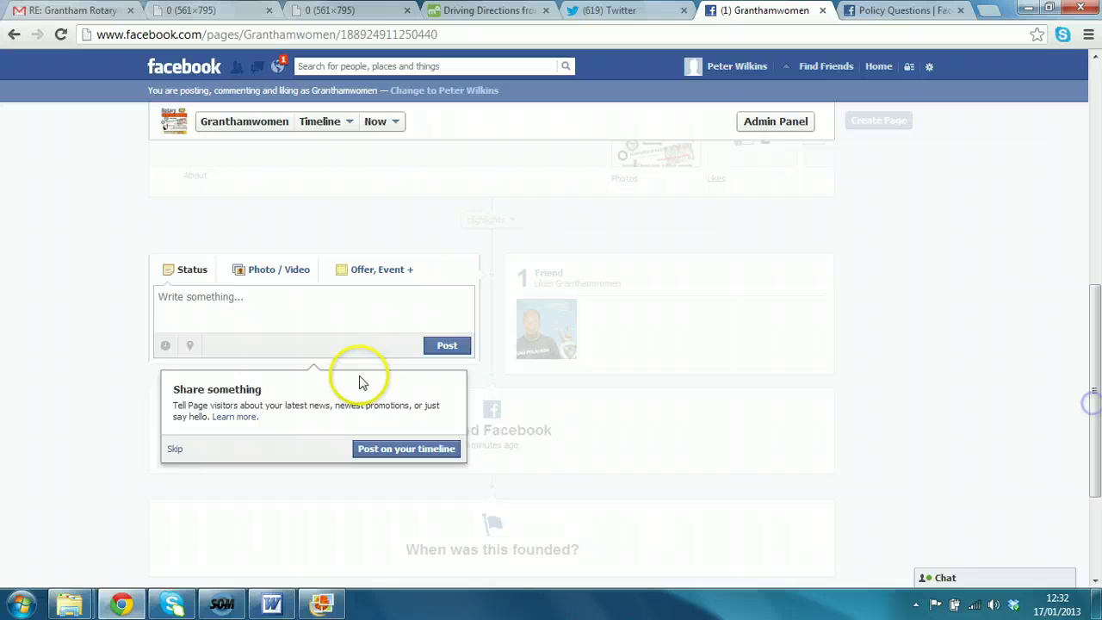
{"action": "left_click", "coordinate": [175, 448]}
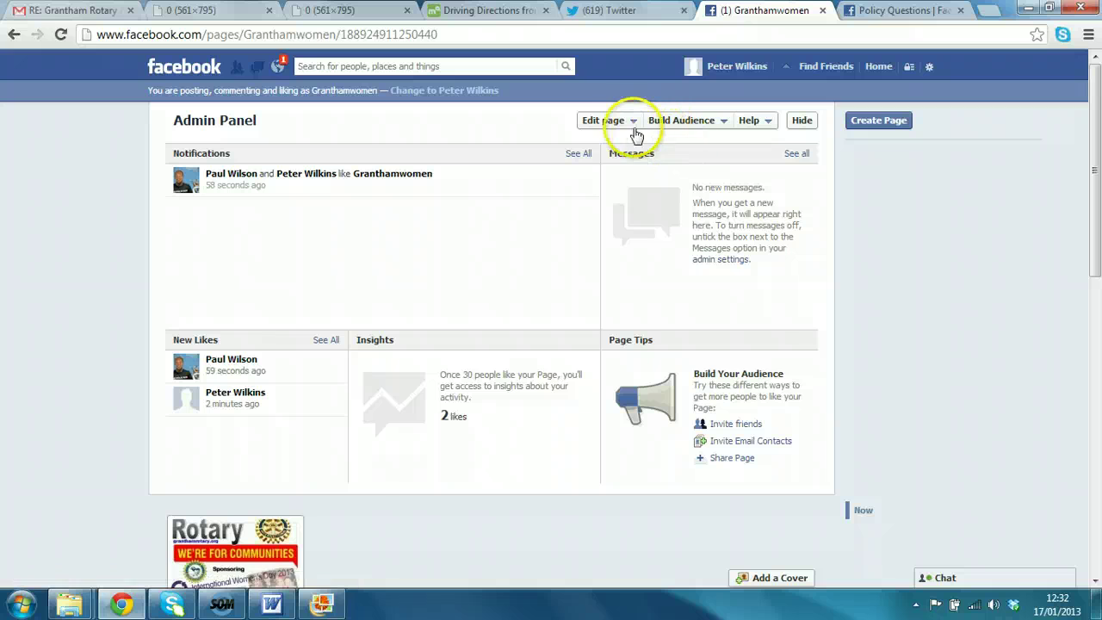
Open the Granthamwomen Page's basic information for editing and go to its empty long Description
{"action": "left_click", "coordinate": [634, 123]}
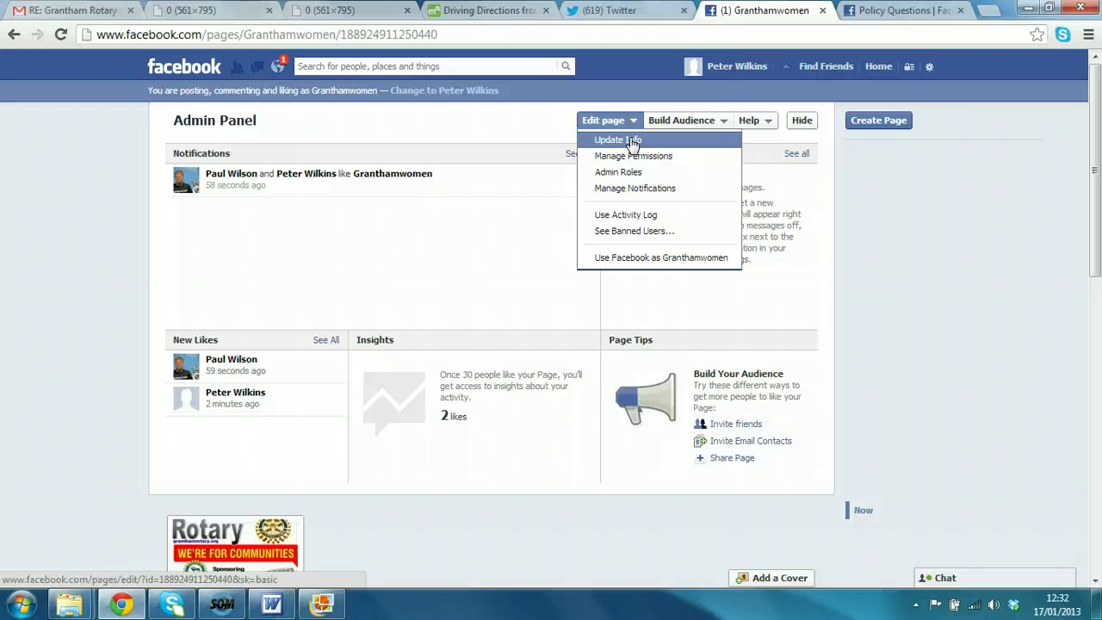
{"action": "left_click", "coordinate": [631, 141]}
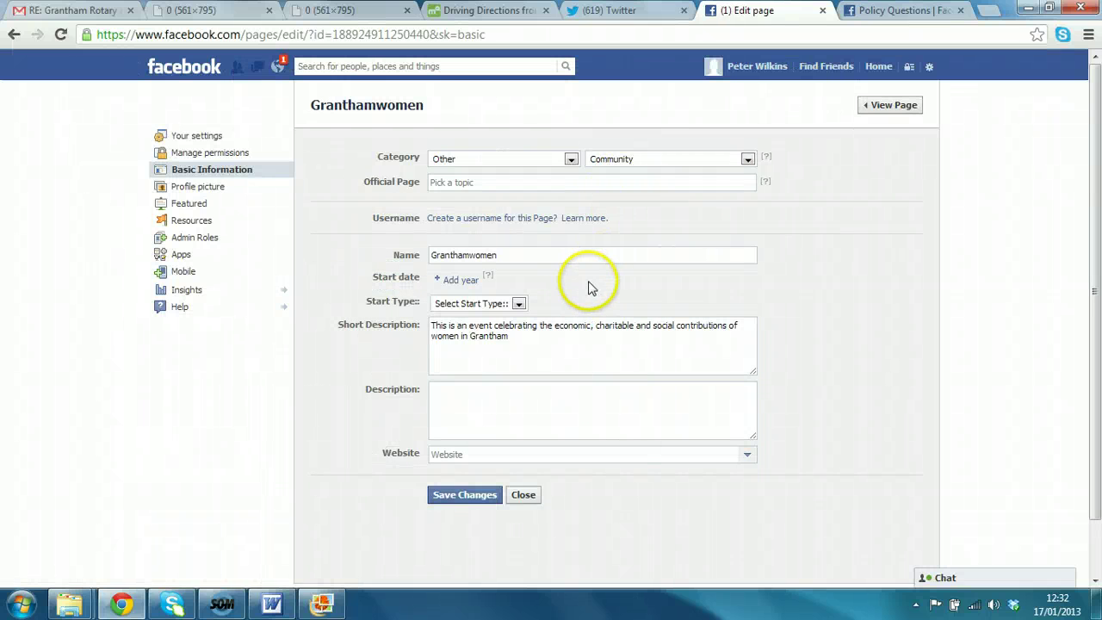
{"action": "left_click", "coordinate": [481, 409]}
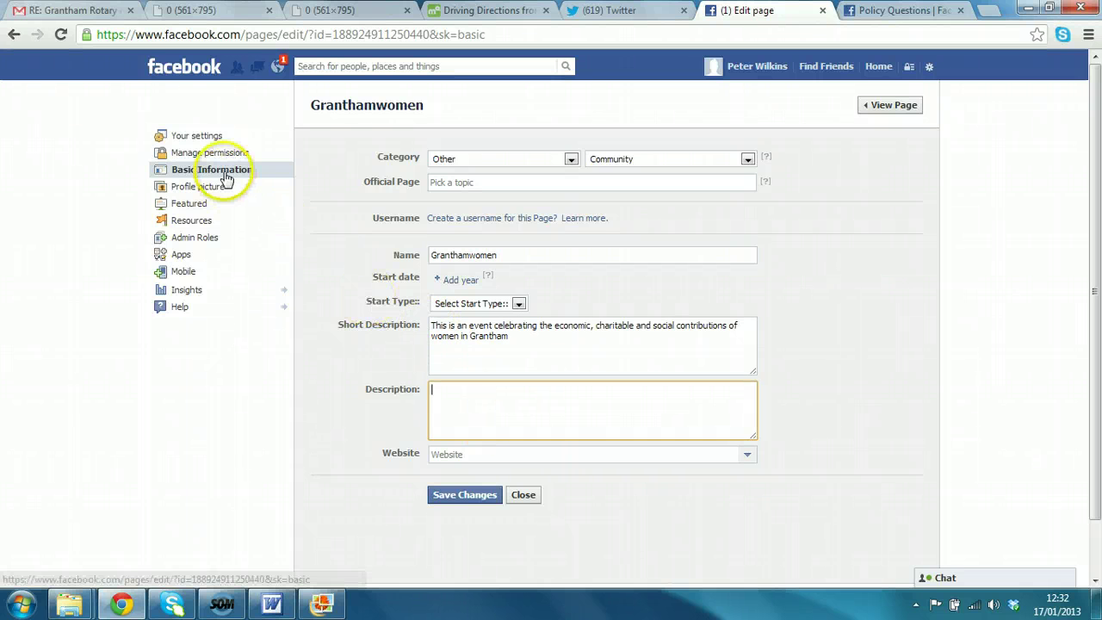
Turn off both email notifications and onsite notifications in the Page's own settings
{"action": "left_click", "coordinate": [200, 136]}
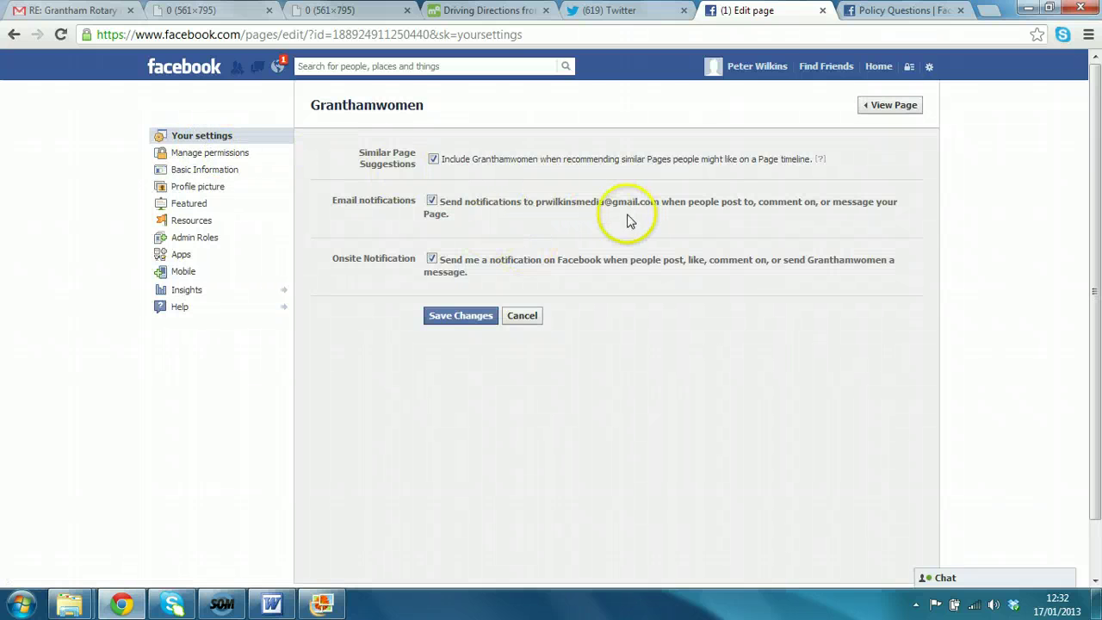
{"action": "left_click", "coordinate": [433, 203]}
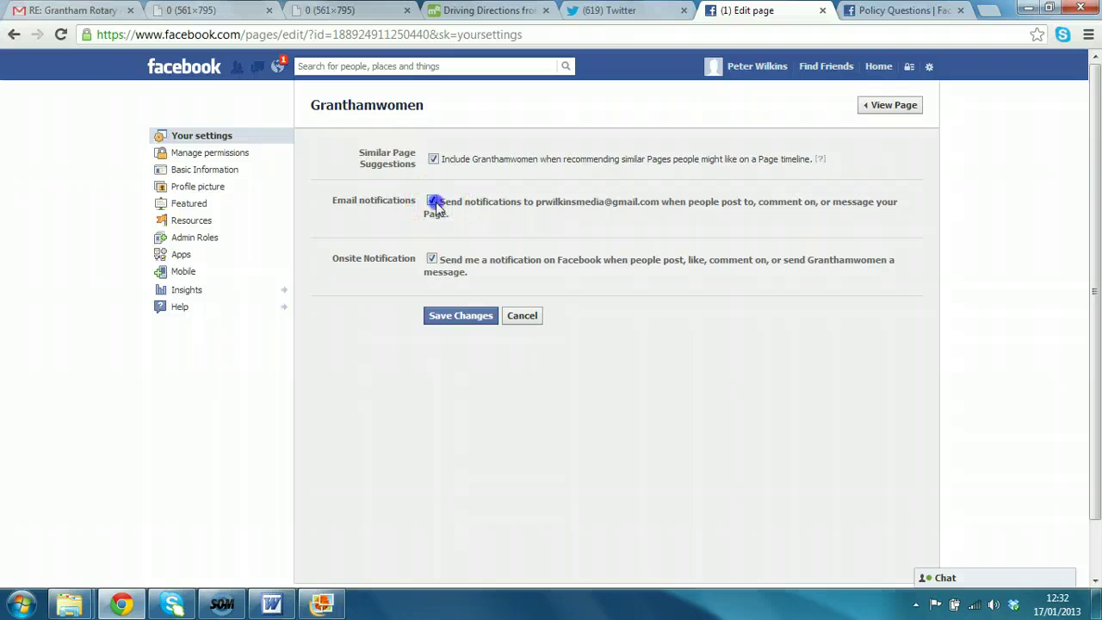
{"action": "left_click", "coordinate": [431, 259]}
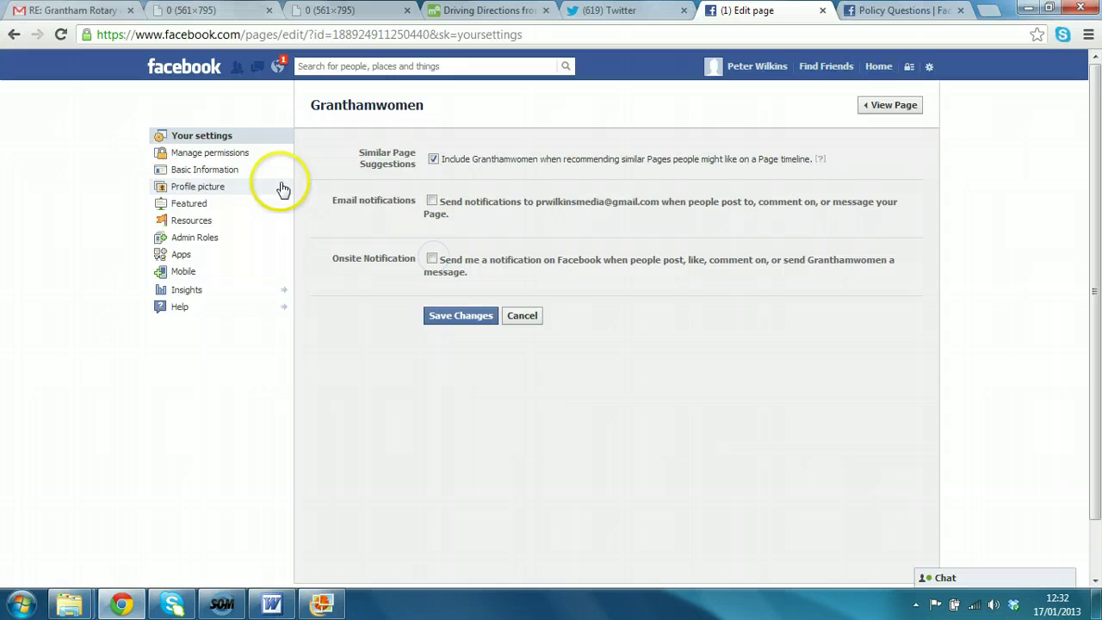
Review the Page's permissions and choose Anyone (13+) as the age restriction
{"action": "left_click", "coordinate": [230, 158]}
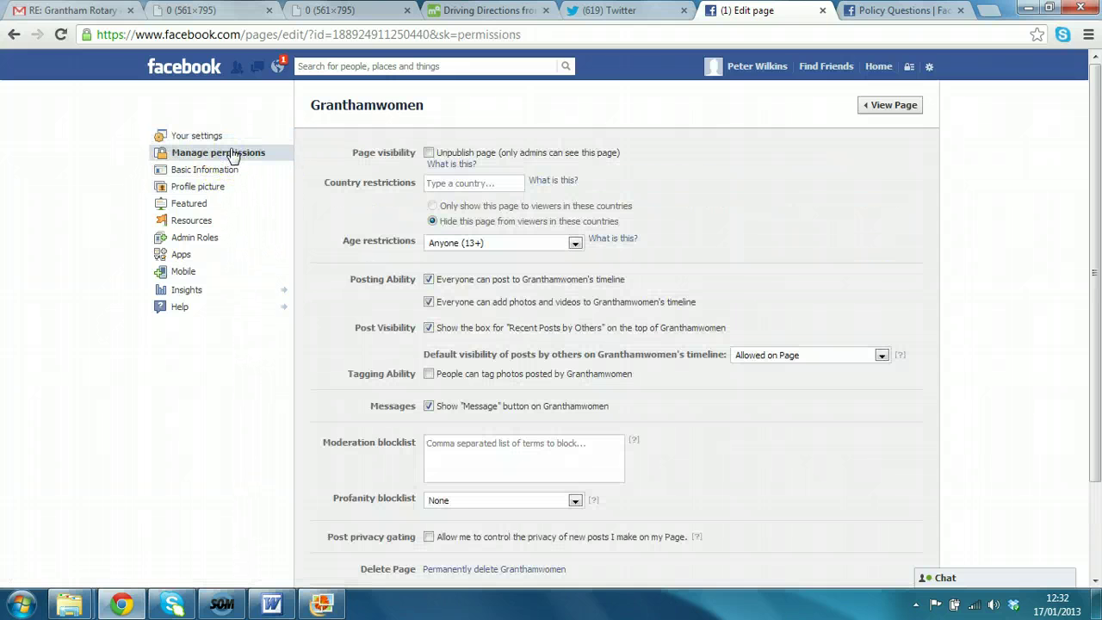
{"action": "left_click_drag", "start_coordinate": [1097, 153], "coordinate": [1098, 181]}
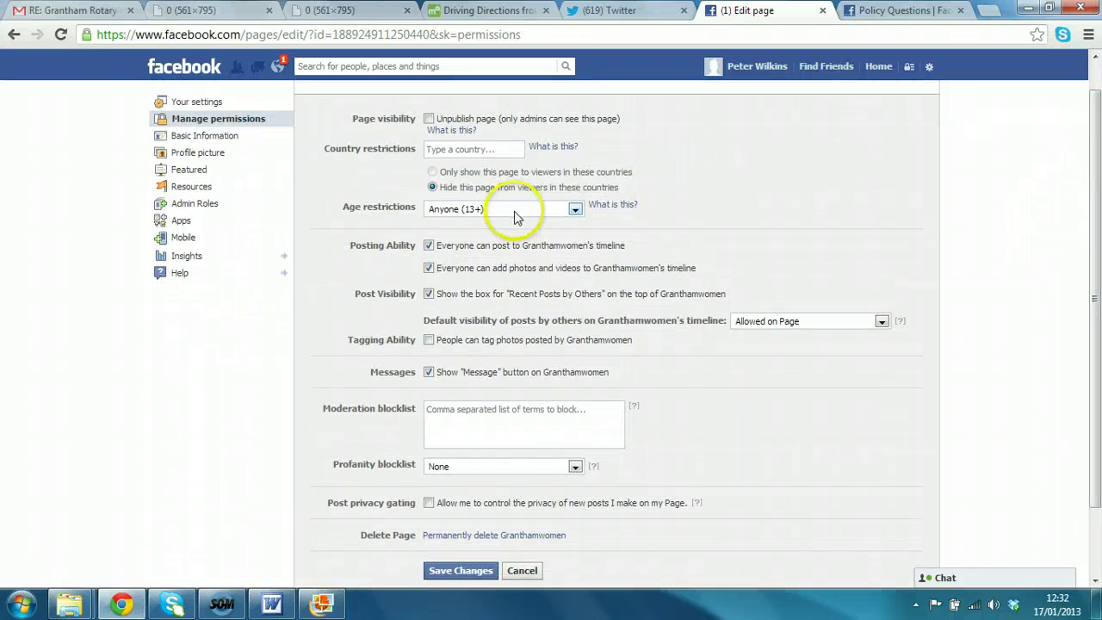
{"action": "left_click", "coordinate": [574, 209]}
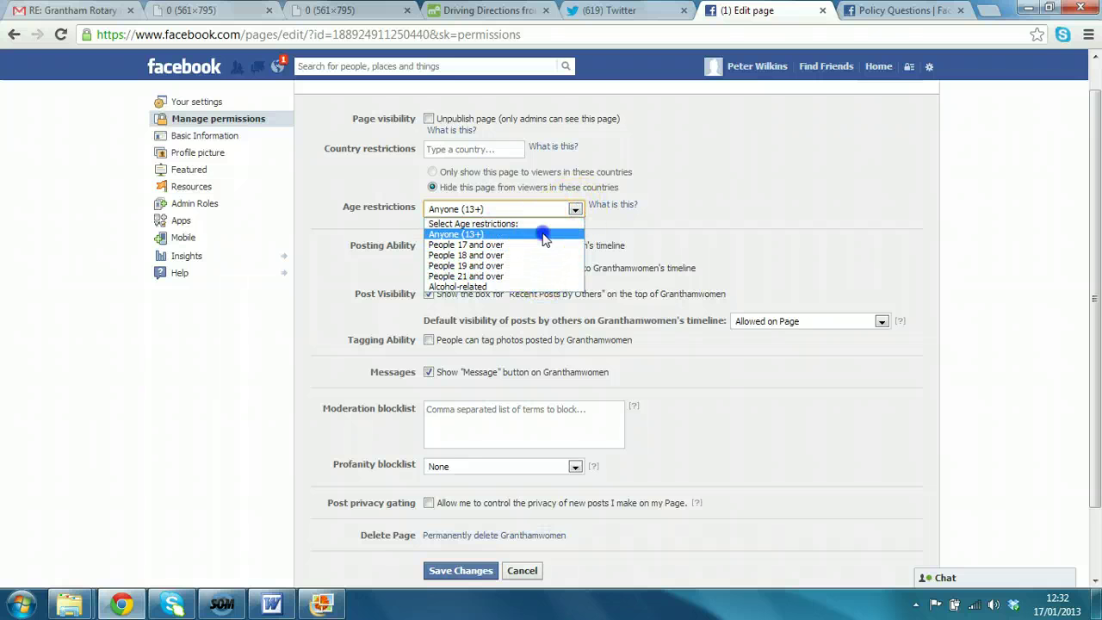
{"action": "left_click", "coordinate": [545, 234]}
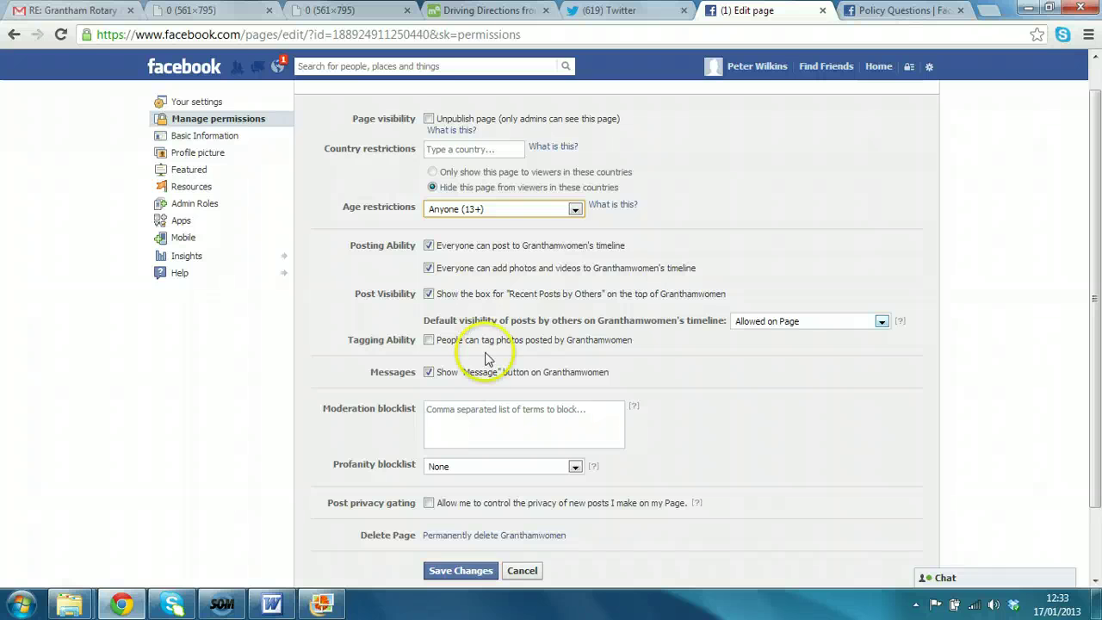
Unpublish the Page so only admins can see it, and save the permission changes
{"action": "left_click_drag", "start_coordinate": [1096, 278], "coordinate": [1092, 222]}
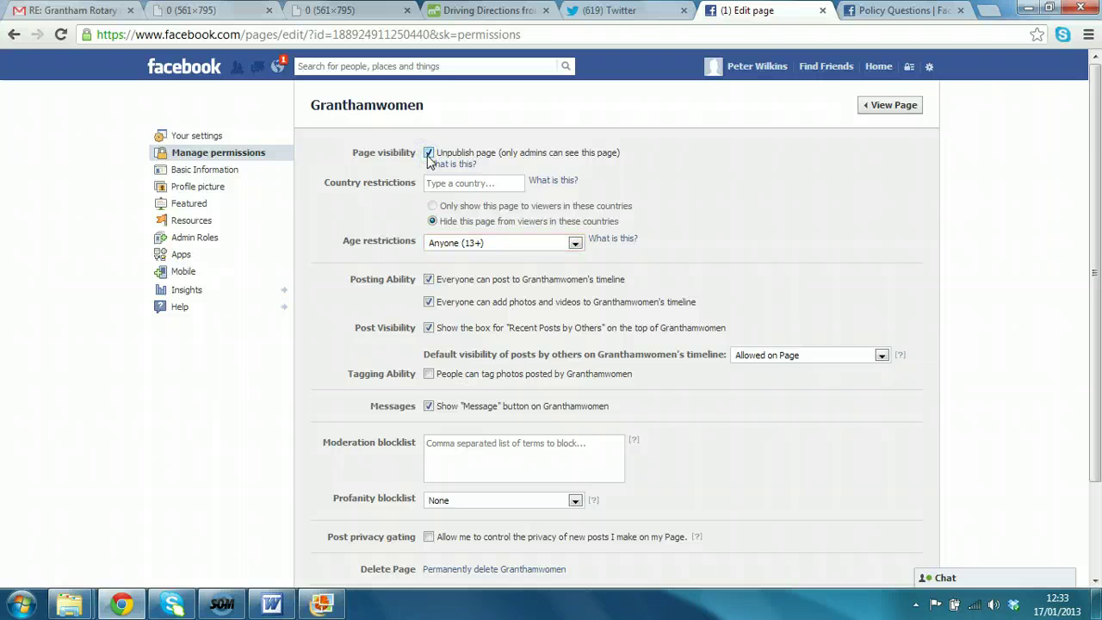
{"action": "left_click_drag", "start_coordinate": [1085, 140], "coordinate": [1090, 273]}
{"action": "left_click", "coordinate": [464, 487]}
Add the befriended contact as a second Page admin, choosing Manager from the available admin roles
{"action": "left_click", "coordinate": [207, 237]}
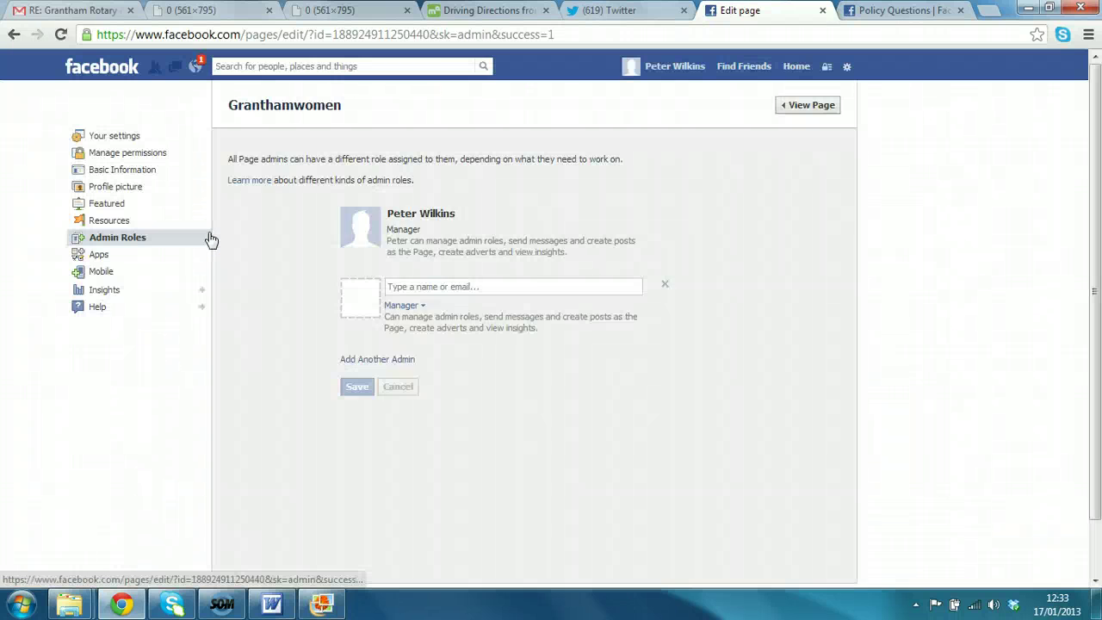
{"action": "left_click", "coordinate": [515, 287]}
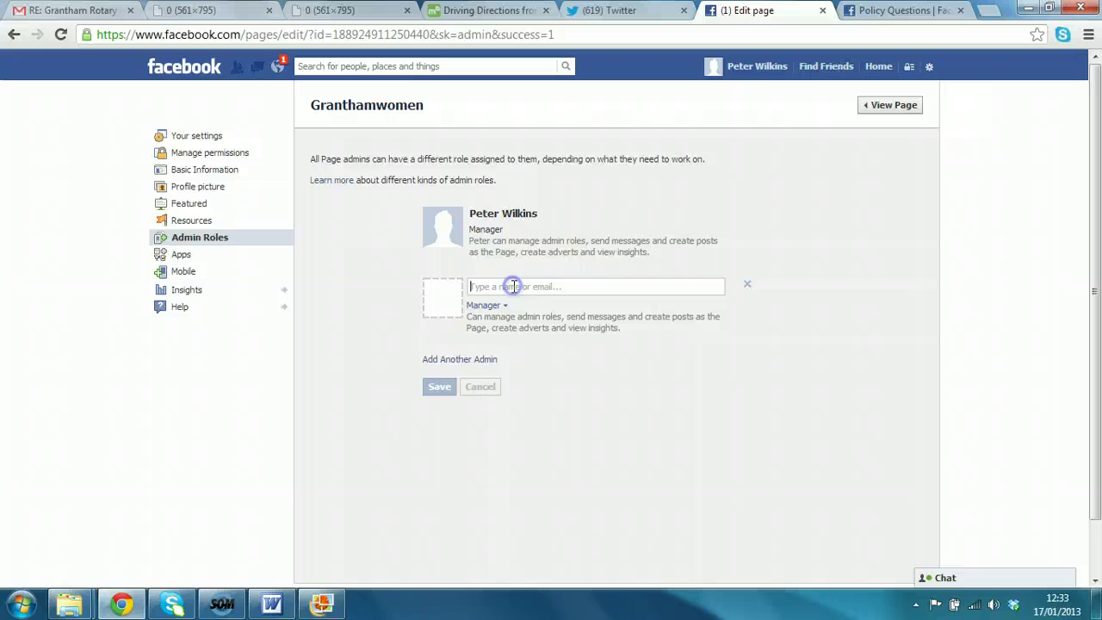
{"action": "type", "text": "paul"}
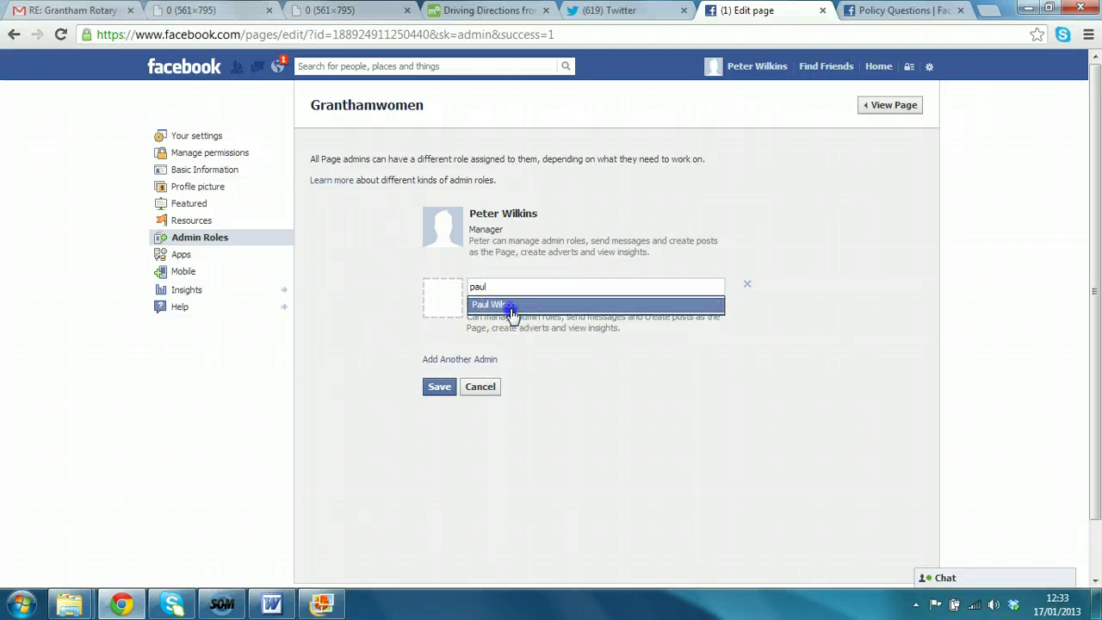
{"action": "left_click", "coordinate": [512, 306]}
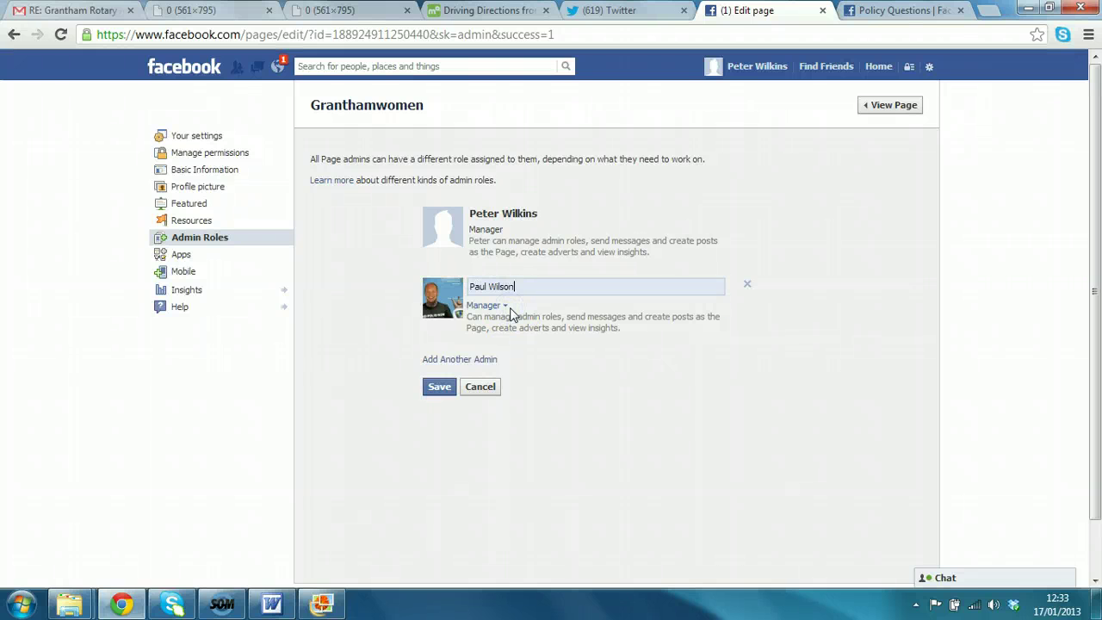
{"action": "left_click", "coordinate": [439, 388]}
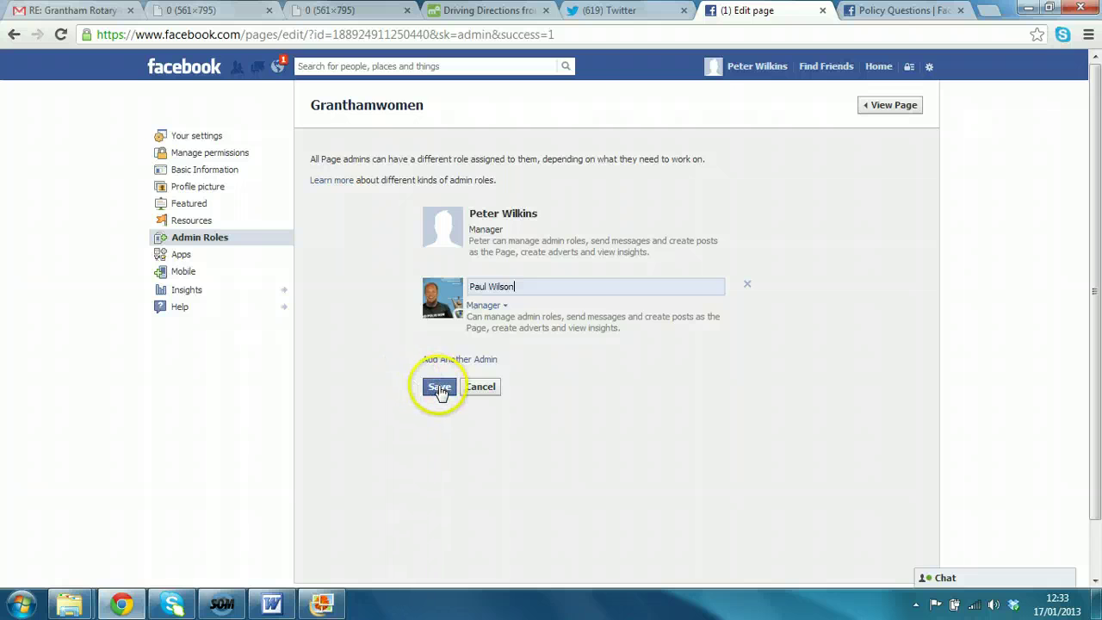
{"action": "left_click", "coordinate": [506, 307]}
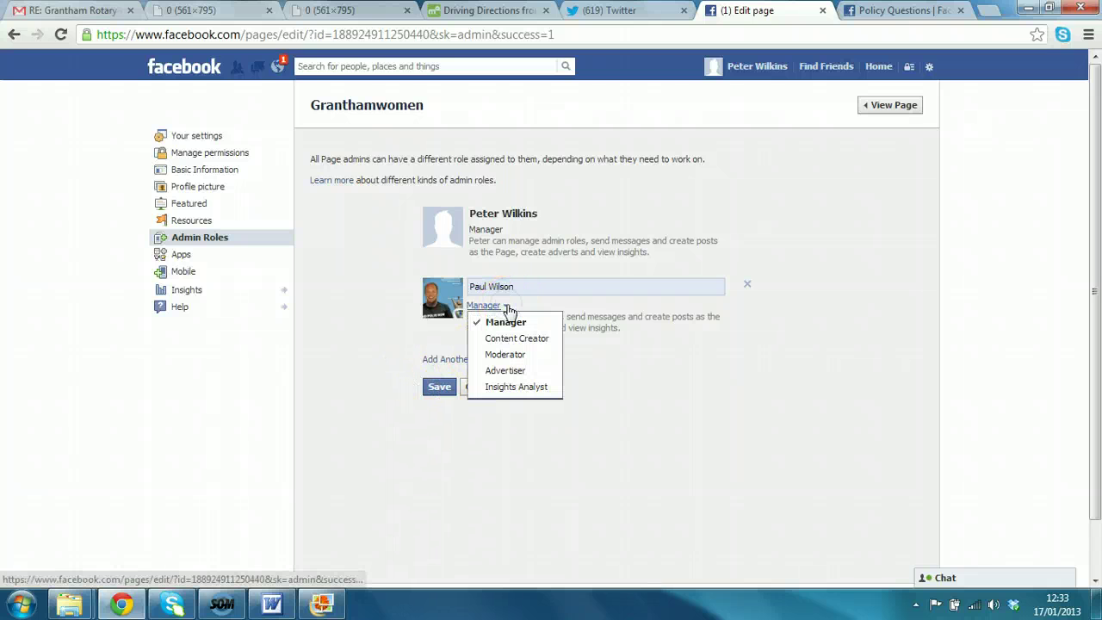
{"action": "left_click", "coordinate": [509, 323]}
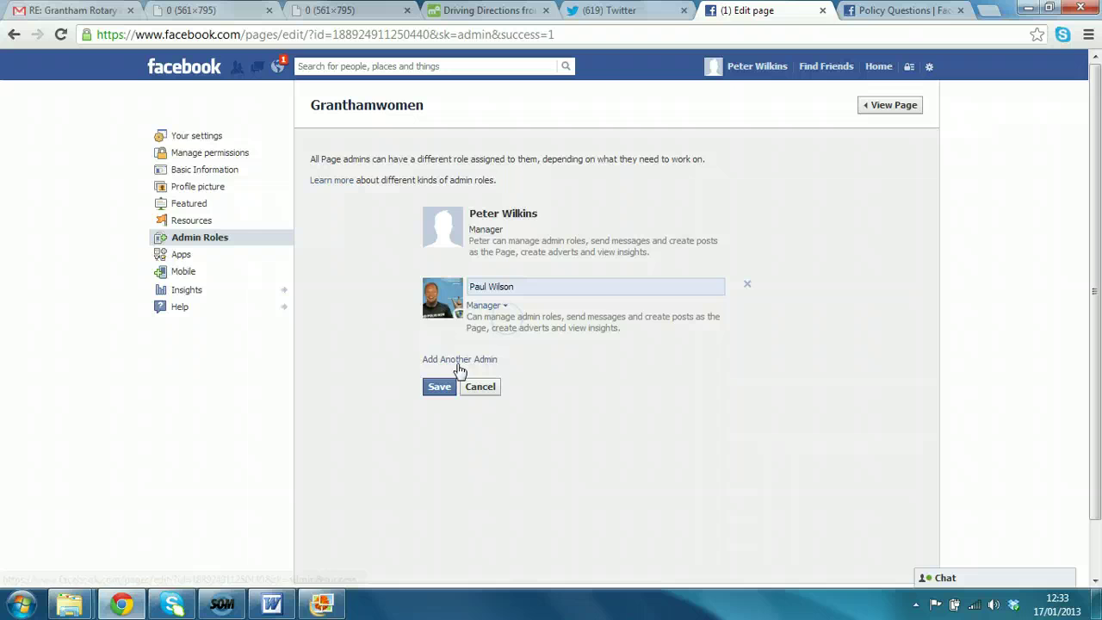
Save the new admin role and enter the account password to confirm the change
{"action": "left_click", "coordinate": [440, 388]}
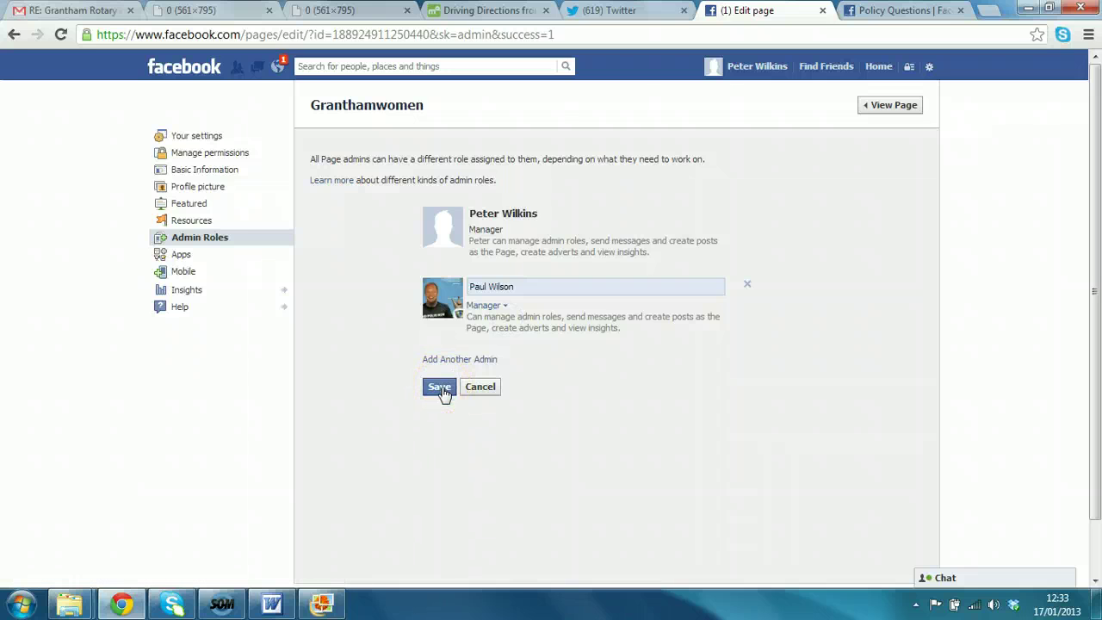
{"action": "left_click", "coordinate": [418, 231]}
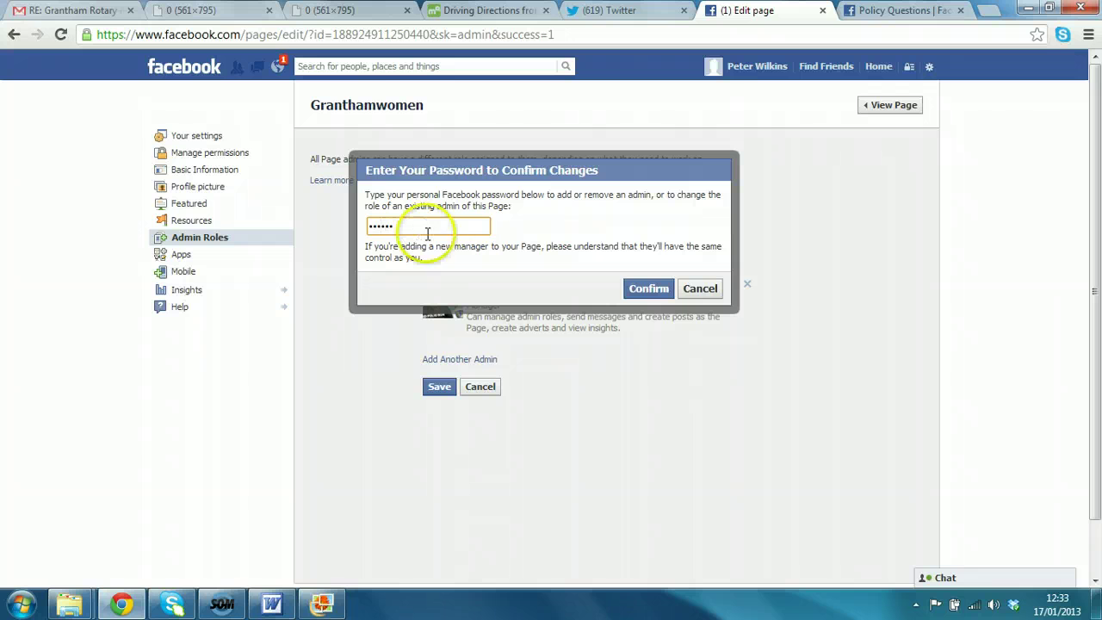
{"action": "left_click", "coordinate": [642, 289]}
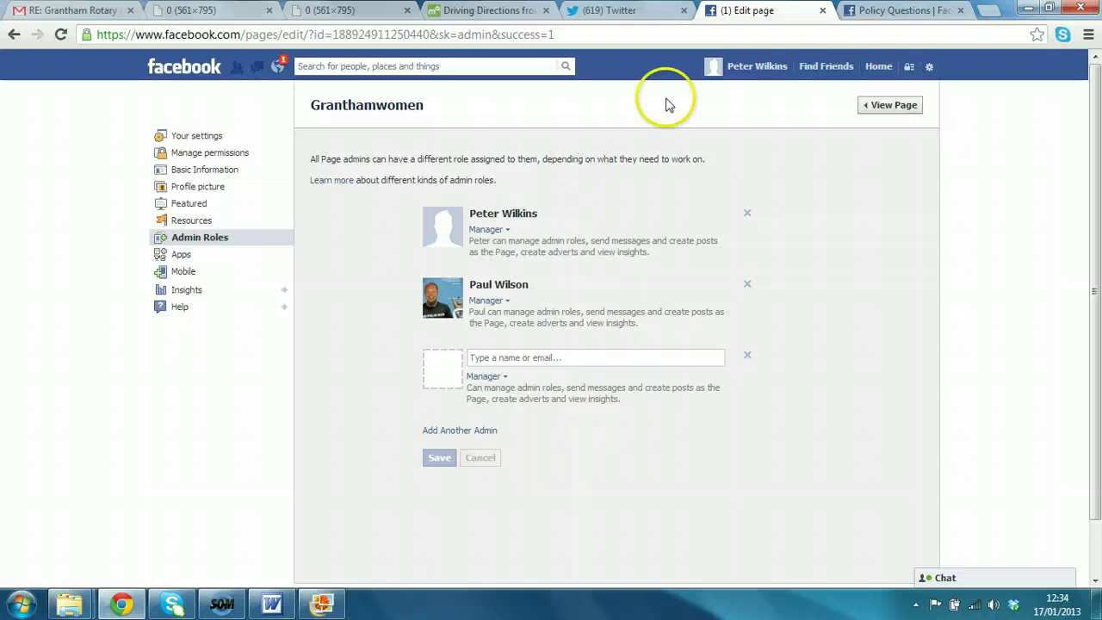
Return to the home feed and reopen the Granthamwomen Page with its admin overview
{"action": "left_click", "coordinate": [877, 66]}
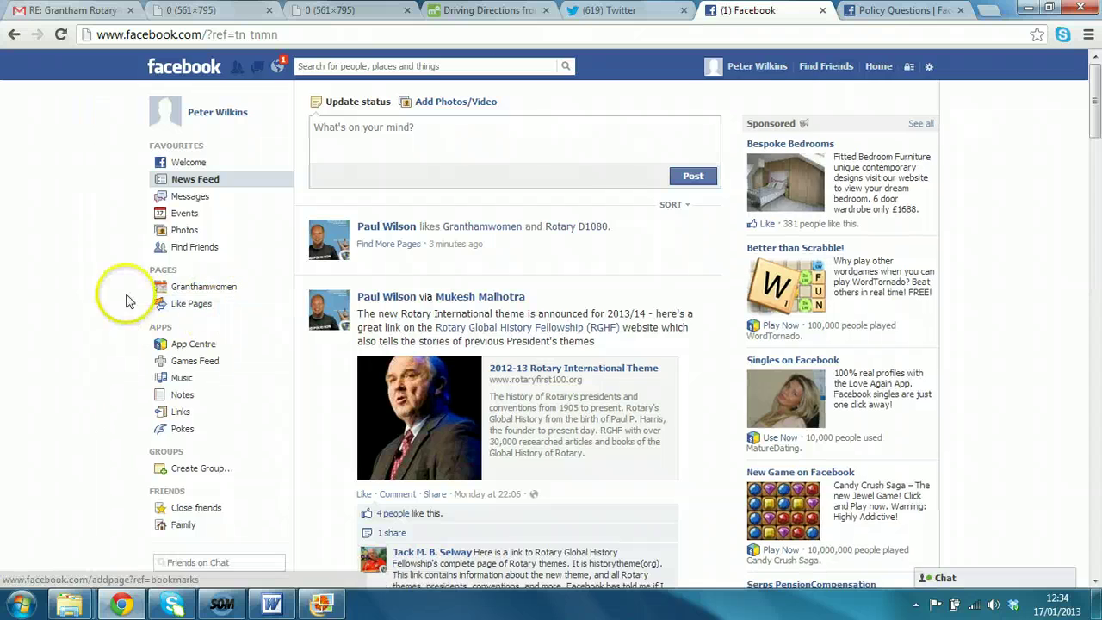
{"action": "left_click", "coordinate": [205, 286]}
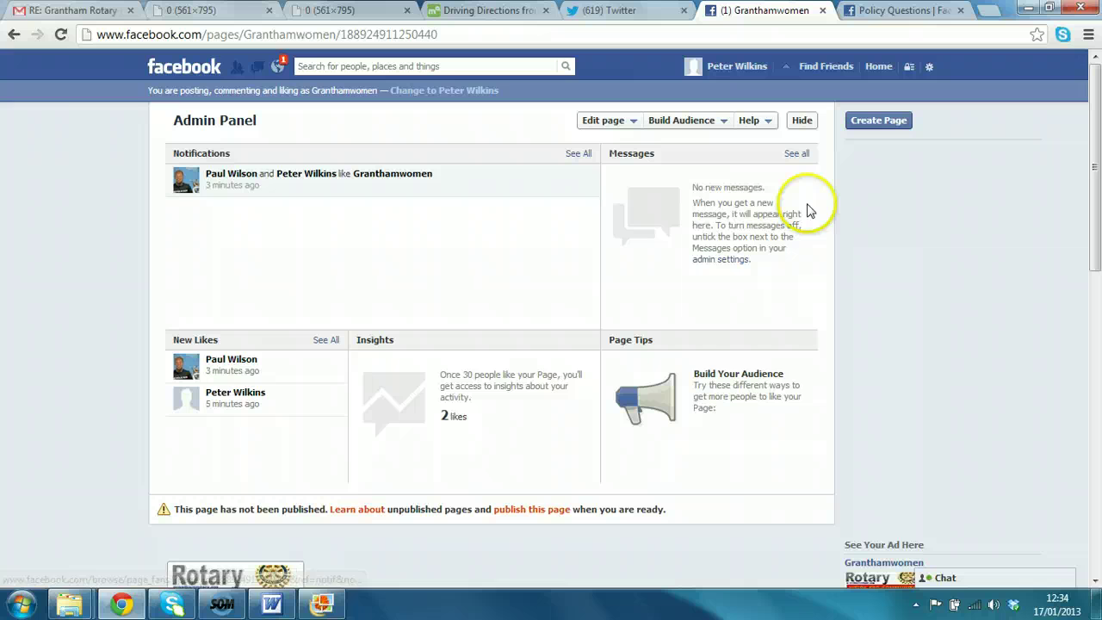
Post the status "hello and welcome to the page" on the Granthamwomen Page
{"action": "left_click_drag", "start_coordinate": [1098, 212], "coordinate": [1098, 372]}
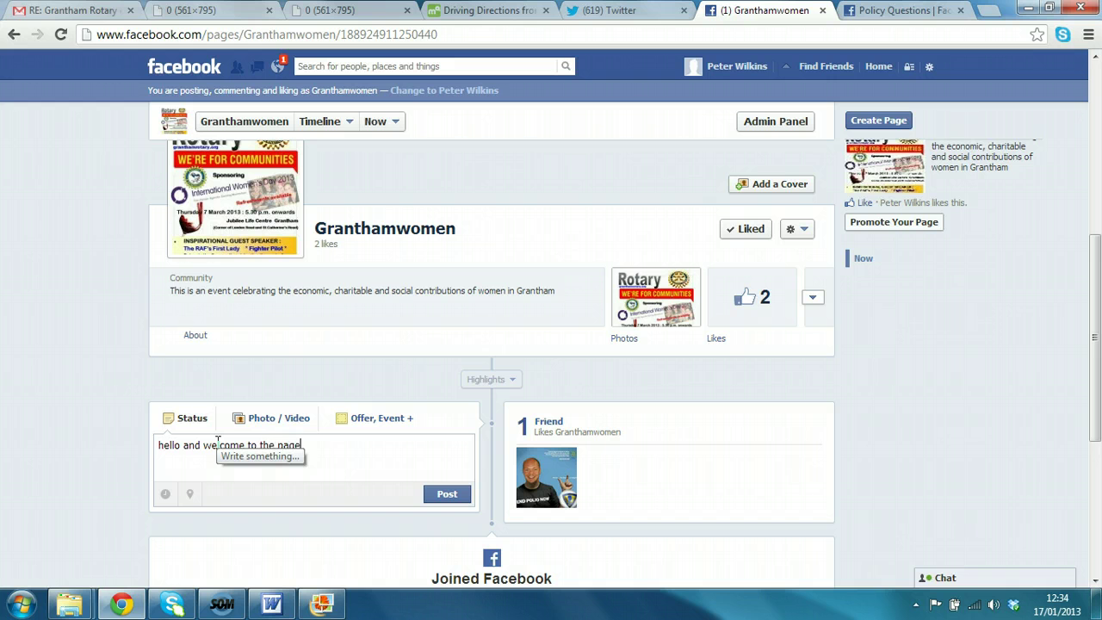
{"action": "left_click", "coordinate": [447, 493]}
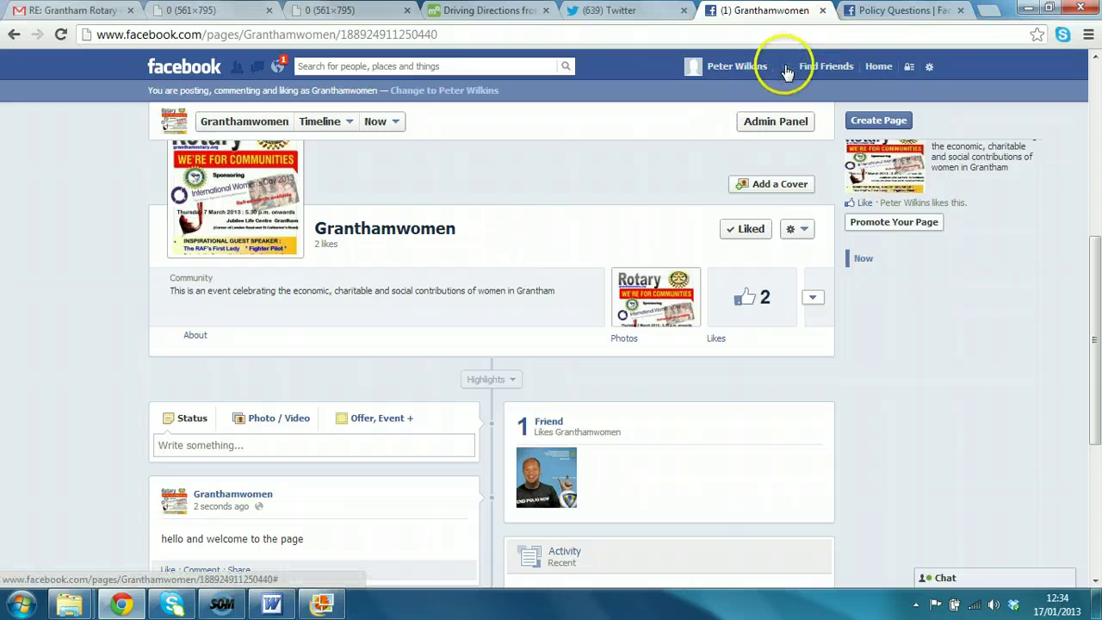
View the personal profile and the account options for using Facebook as the Page
{"action": "left_click", "coordinate": [932, 69]}
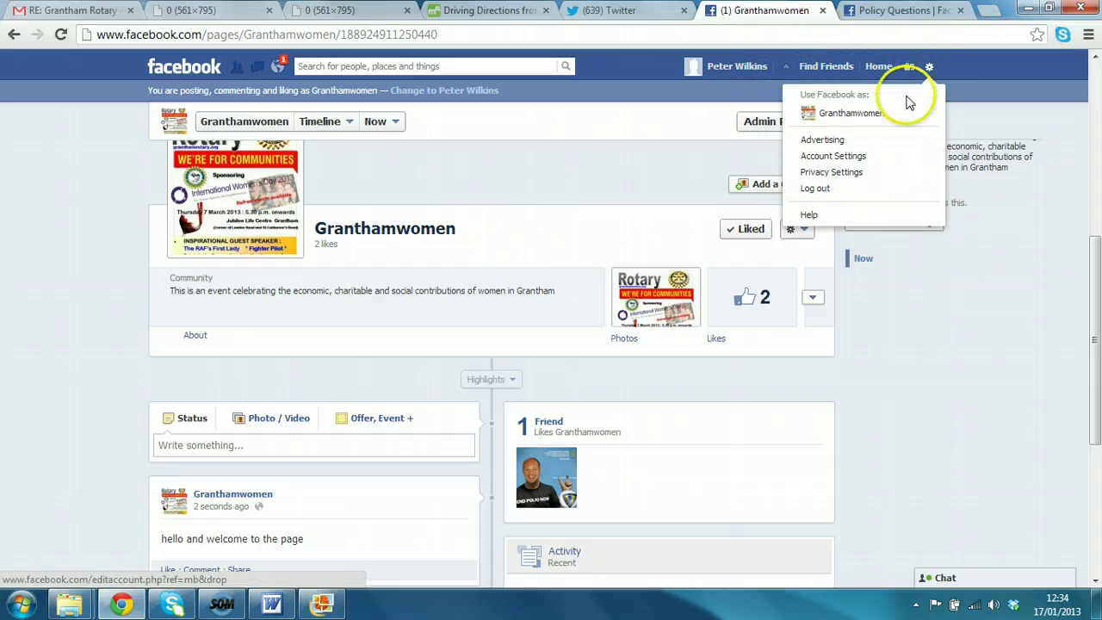
{"action": "left_click", "coordinate": [763, 75]}
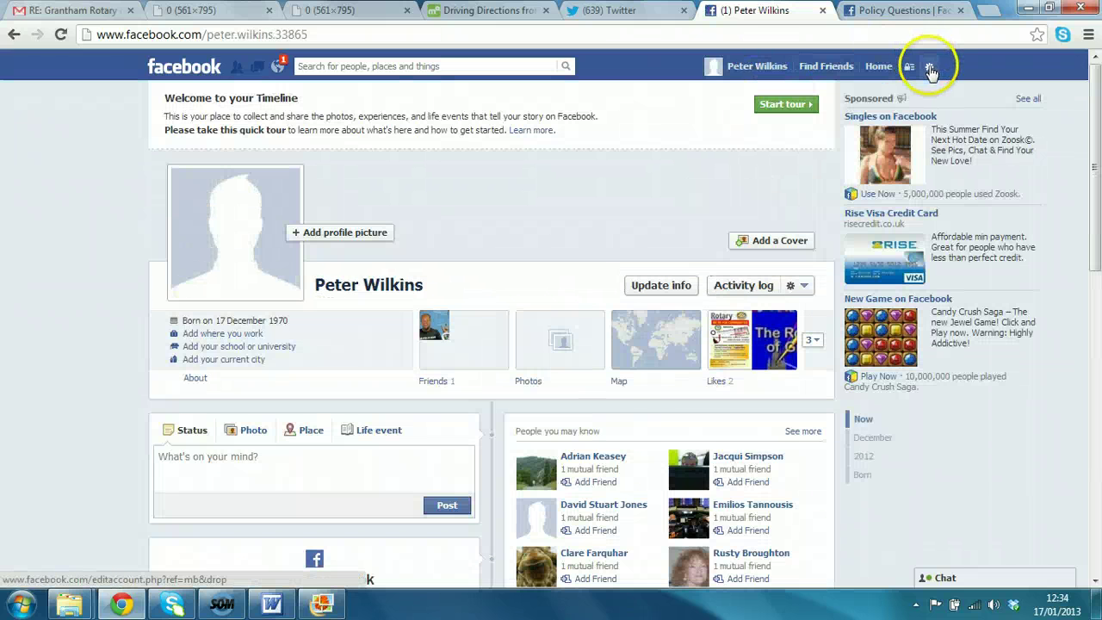
{"action": "left_click", "coordinate": [931, 68]}
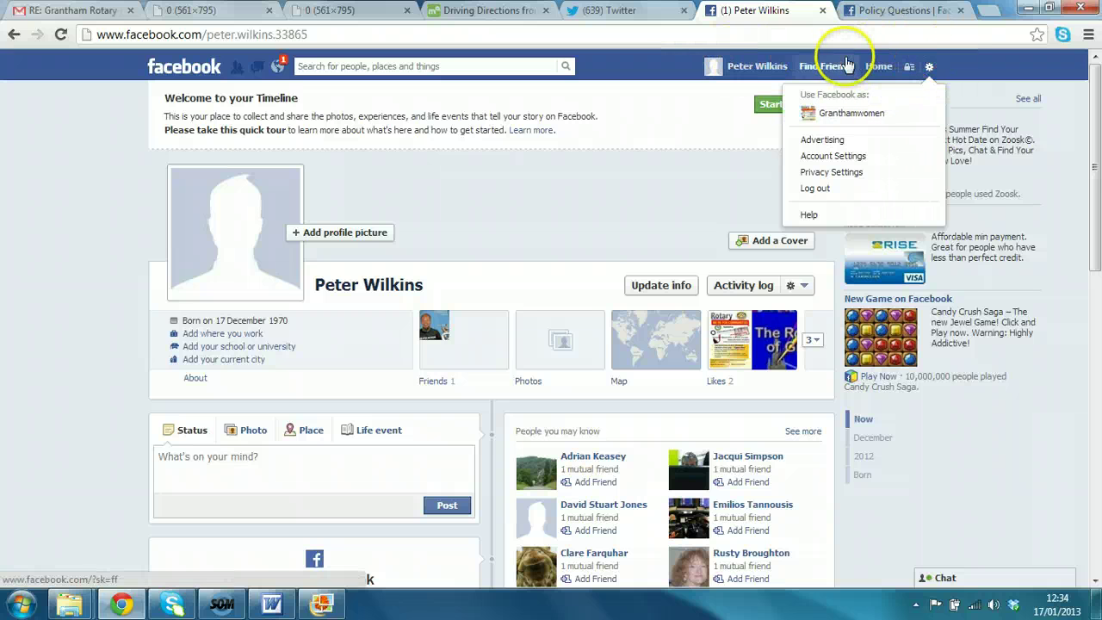
Post a public hello greeting to the personal account's own name from the home feed
{"action": "left_click", "coordinate": [873, 66]}
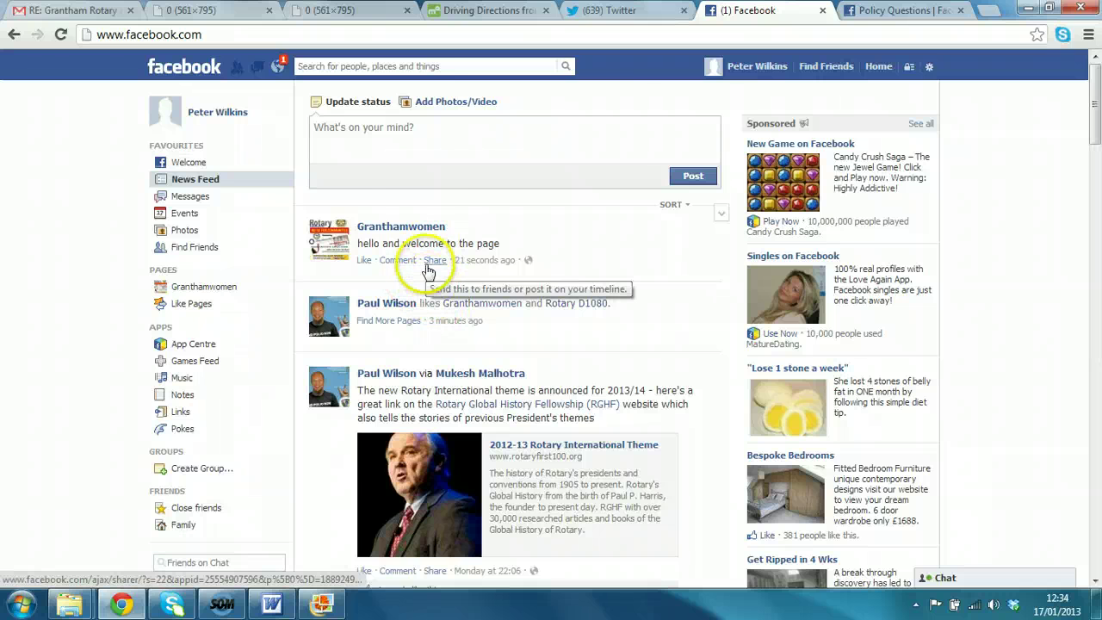
{"action": "left_click", "coordinate": [426, 164]}
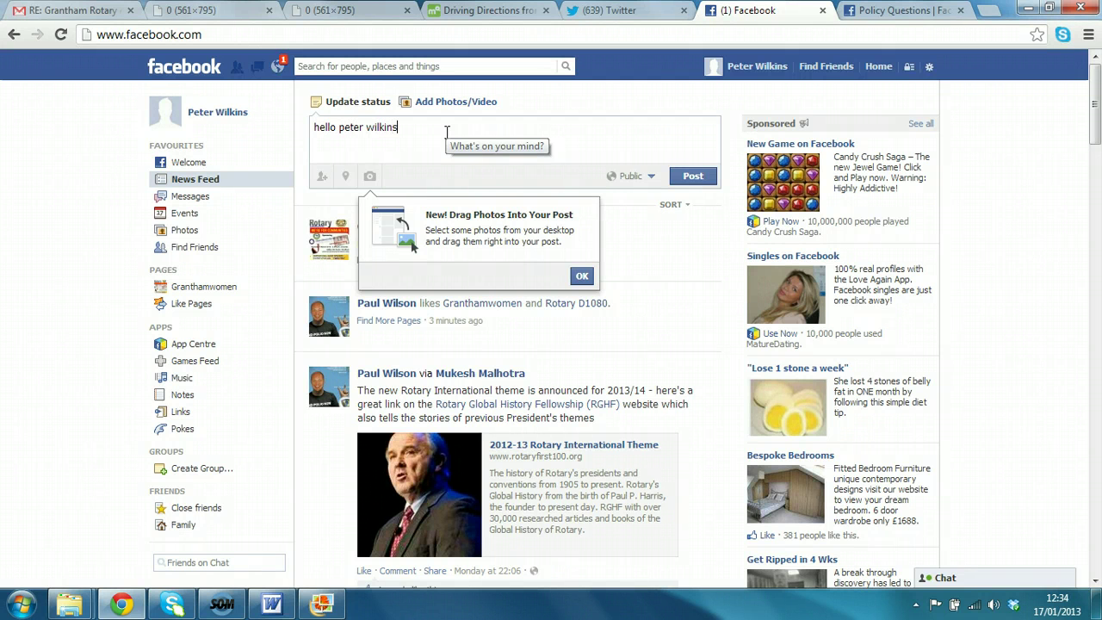
{"action": "left_click", "coordinate": [680, 177]}
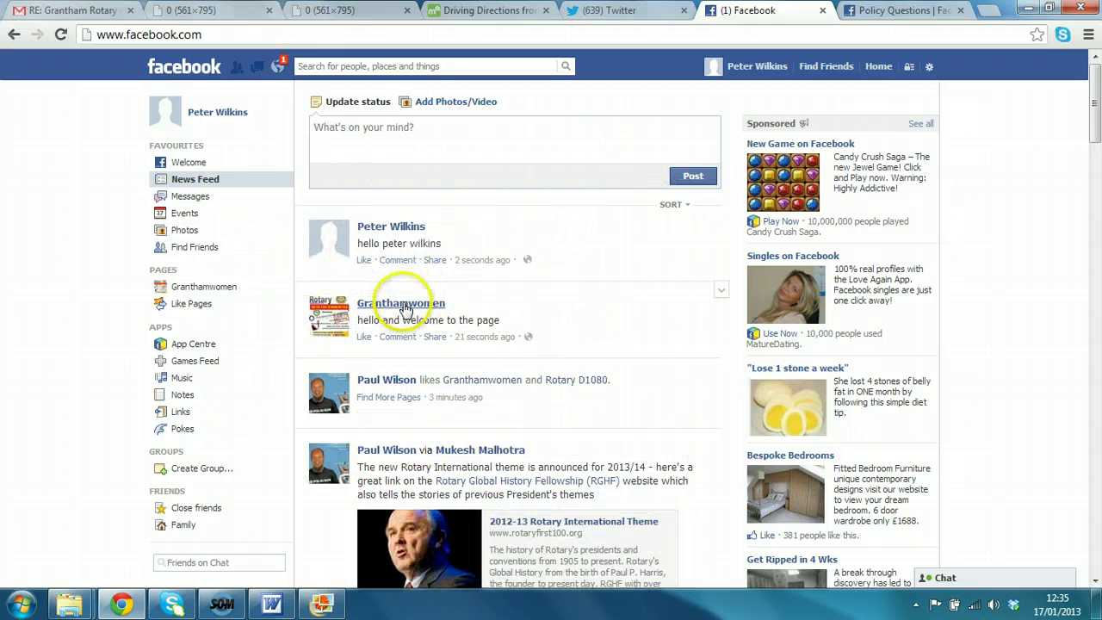
Reopen the Granthamwomen Page and look over its admin overview, publishing notice and timeline
{"action": "left_click", "coordinate": [211, 286]}
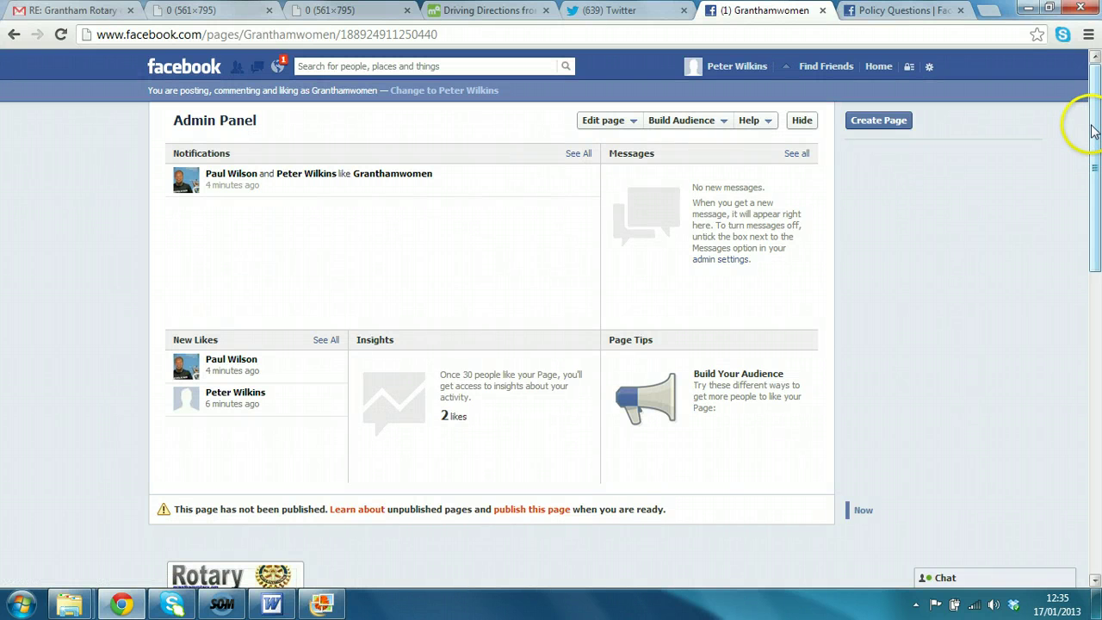
{"action": "left_click_drag", "start_coordinate": [1087, 129], "coordinate": [1090, 277]}
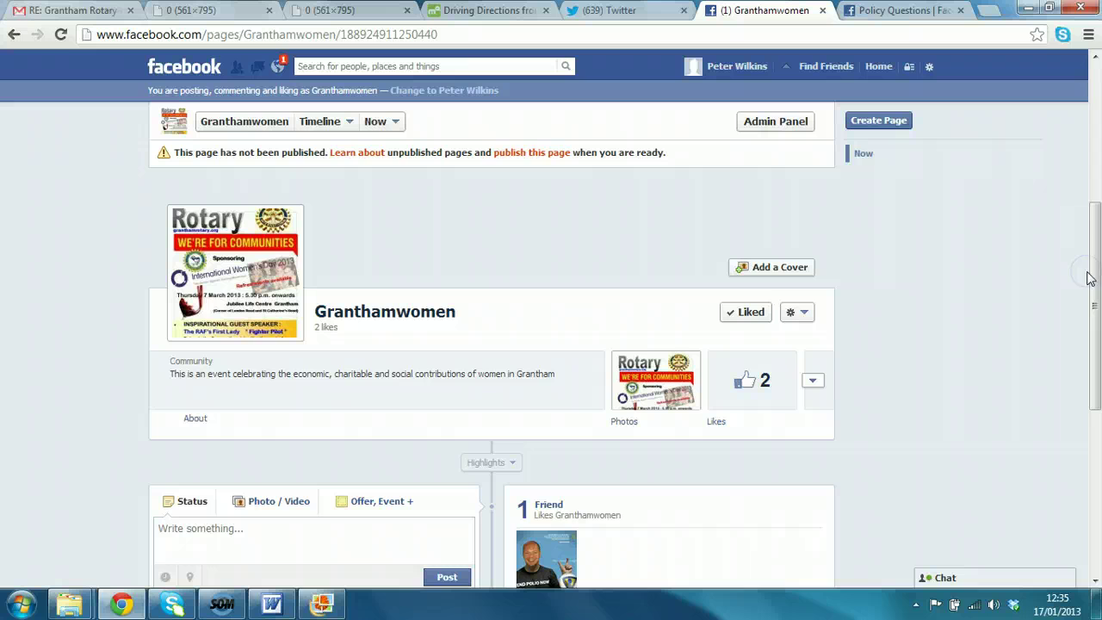
{"action": "left_click_drag", "start_coordinate": [1094, 229], "coordinate": [1077, 155]}
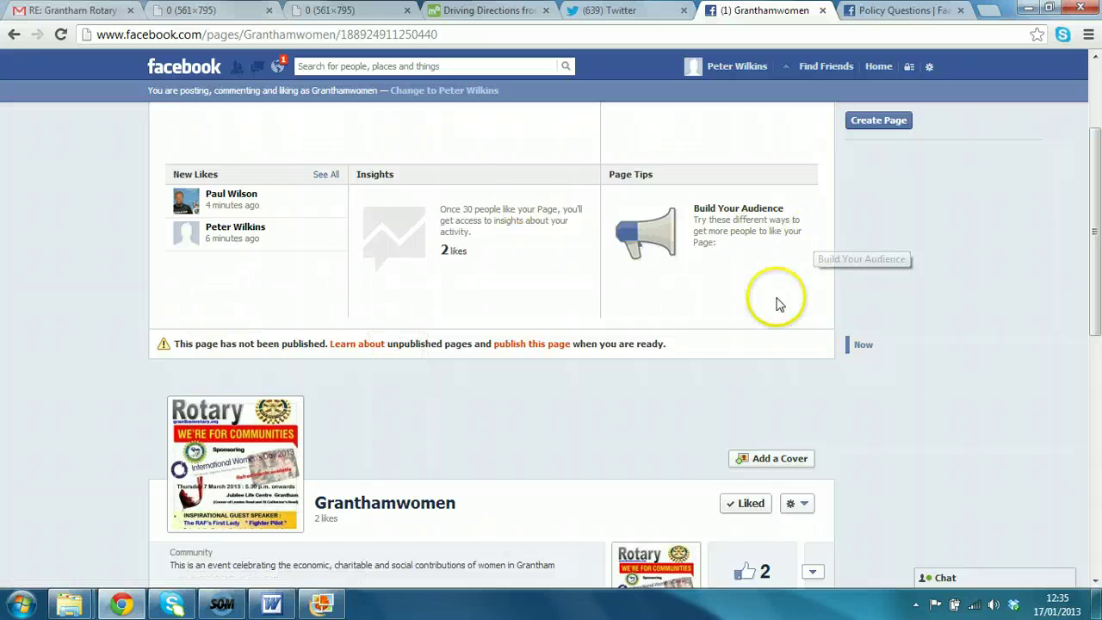
{"action": "mouse_move", "coordinate": [1092, 284]}
{"action": "left_mouse_down"}
{"action": "mouse_move", "coordinate": [1094, 360]}
{"action": "mouse_move", "coordinate": [1082, 290]}
{"action": "left_mouse_up"}
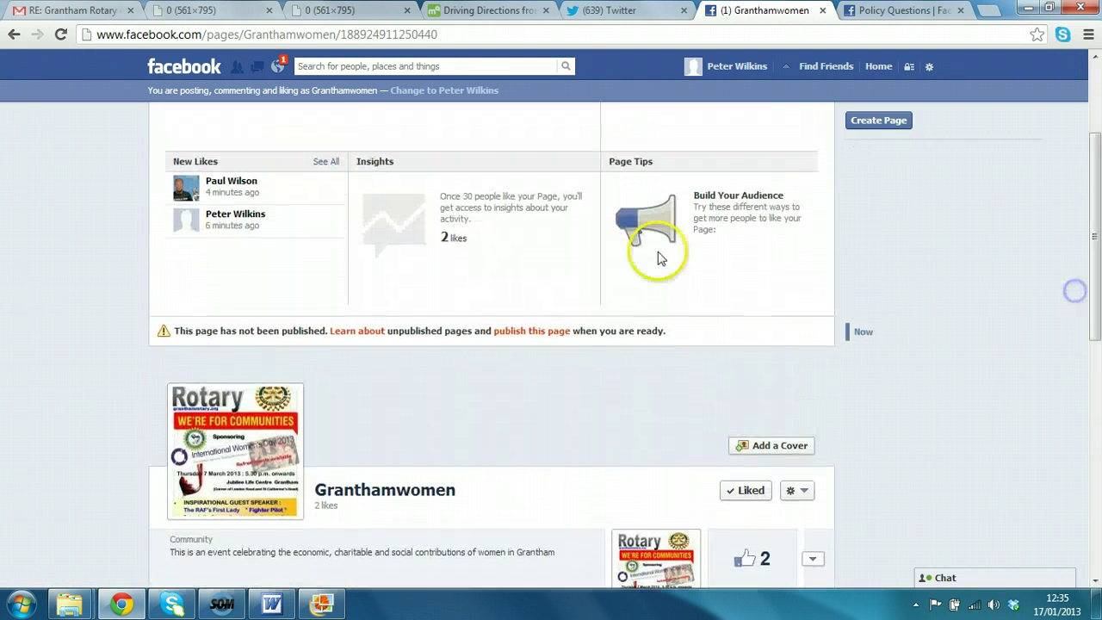
Search for "rotary", view the Rotary Club of Grantham Page and return to the Granthamwomen Page
{"action": "left_click", "coordinate": [372, 65]}
{"action": "type", "text": "rotary"}
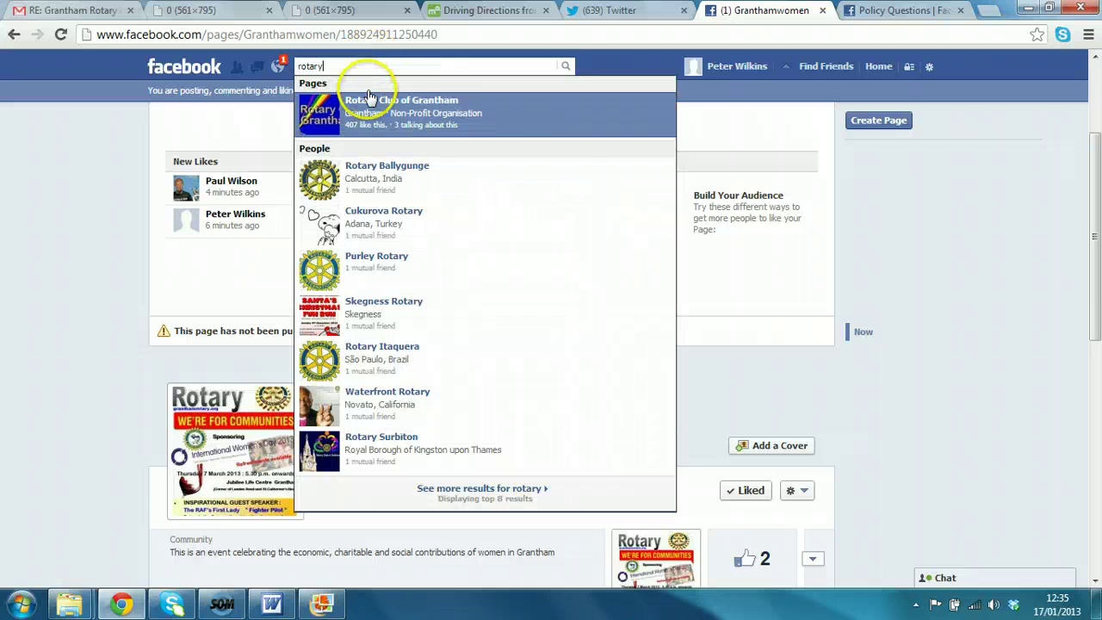
{"action": "left_click", "coordinate": [371, 102]}
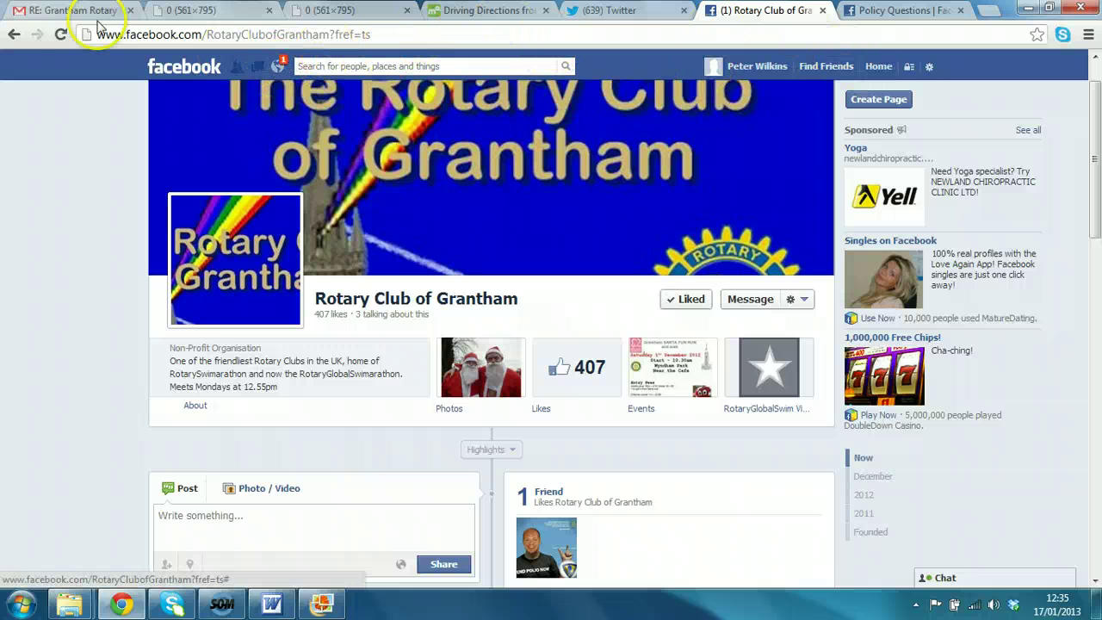
{"action": "left_click", "coordinate": [14, 34]}
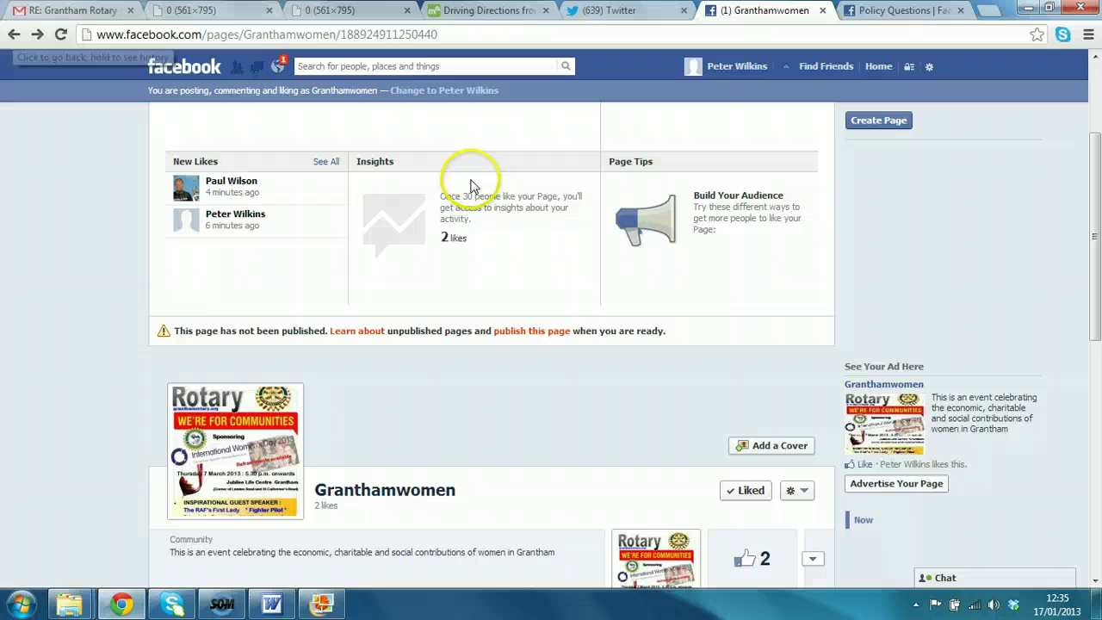
Reopen the Granthamwomen Page from the home feed and start a new event on its timeline
{"action": "left_click", "coordinate": [875, 68]}
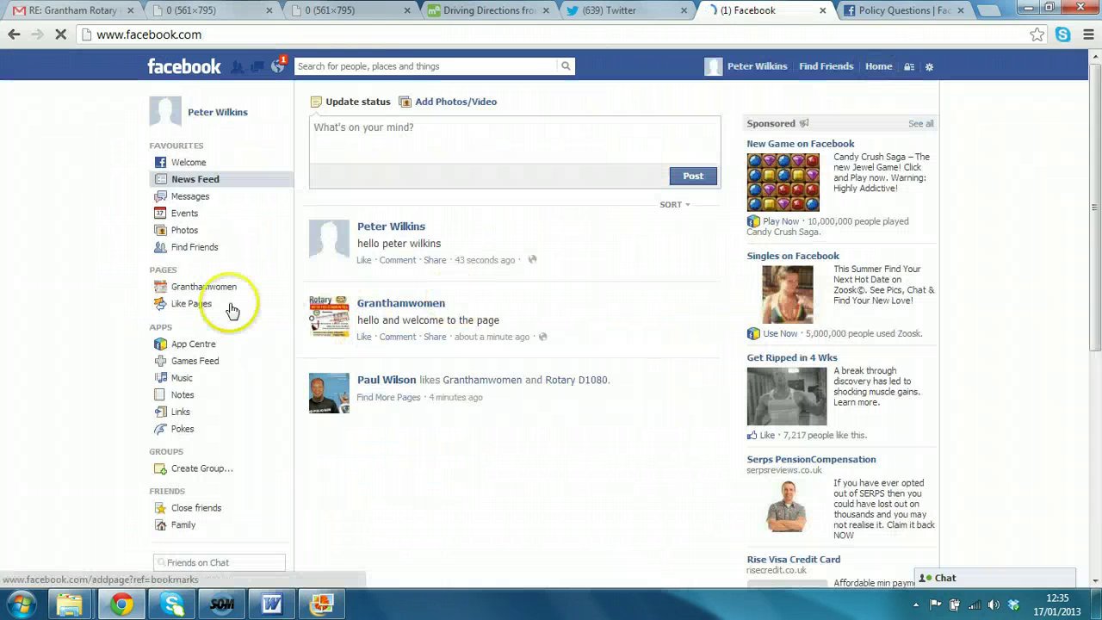
{"action": "left_click", "coordinate": [211, 288]}
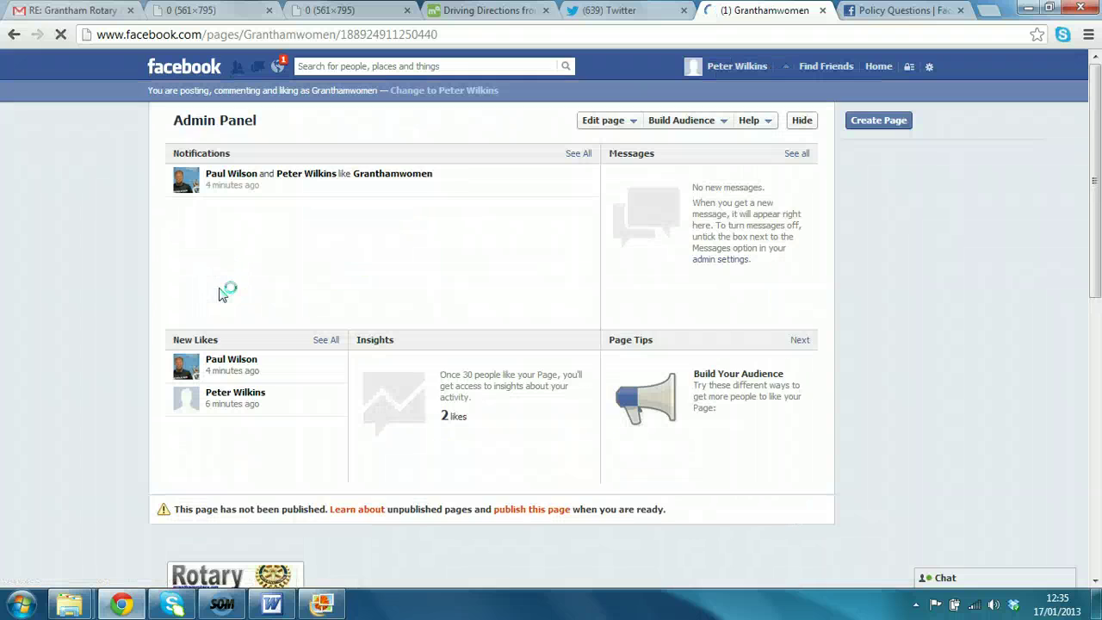
{"action": "left_click_drag", "start_coordinate": [1098, 172], "coordinate": [1097, 347]}
{"action": "left_click_drag", "start_coordinate": [1080, 249], "coordinate": [1097, 355]}
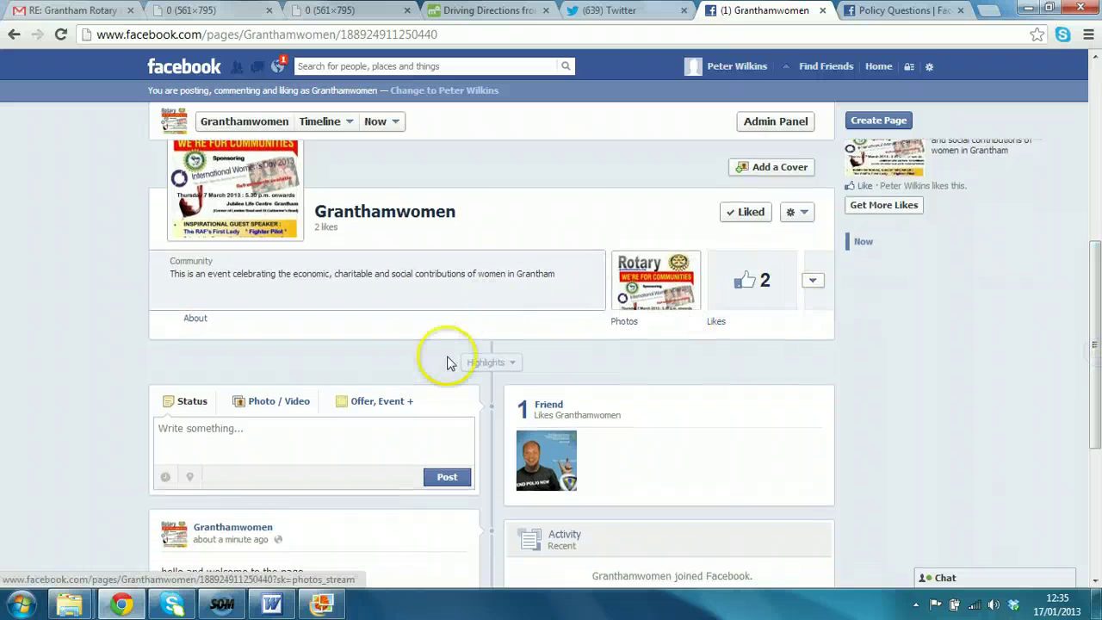
{"action": "left_click", "coordinate": [393, 403]}
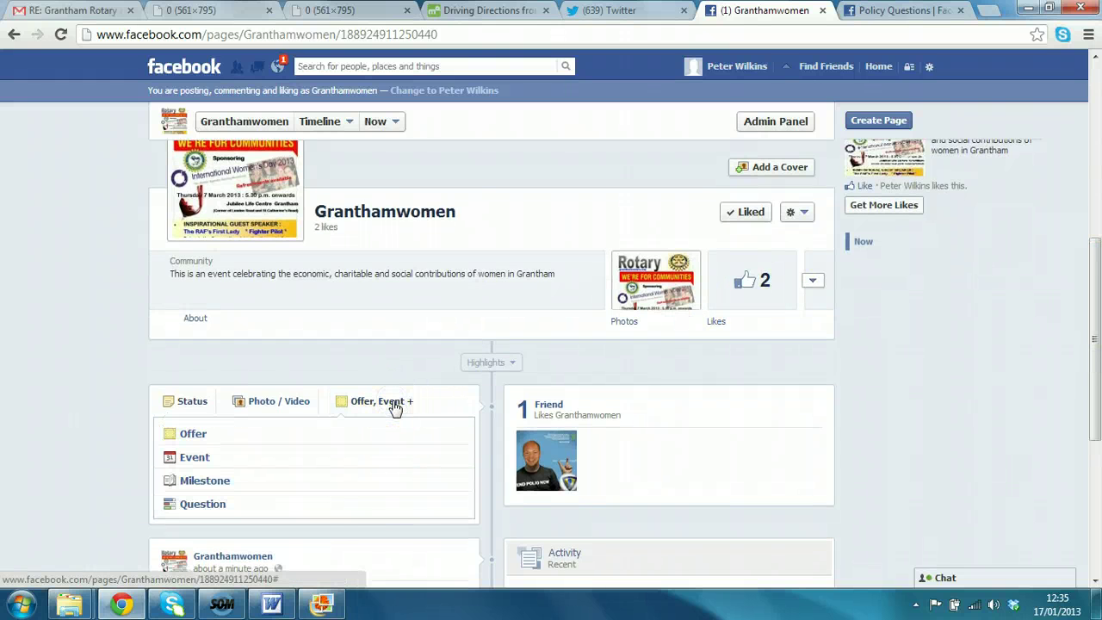
{"action": "left_click", "coordinate": [197, 456]}
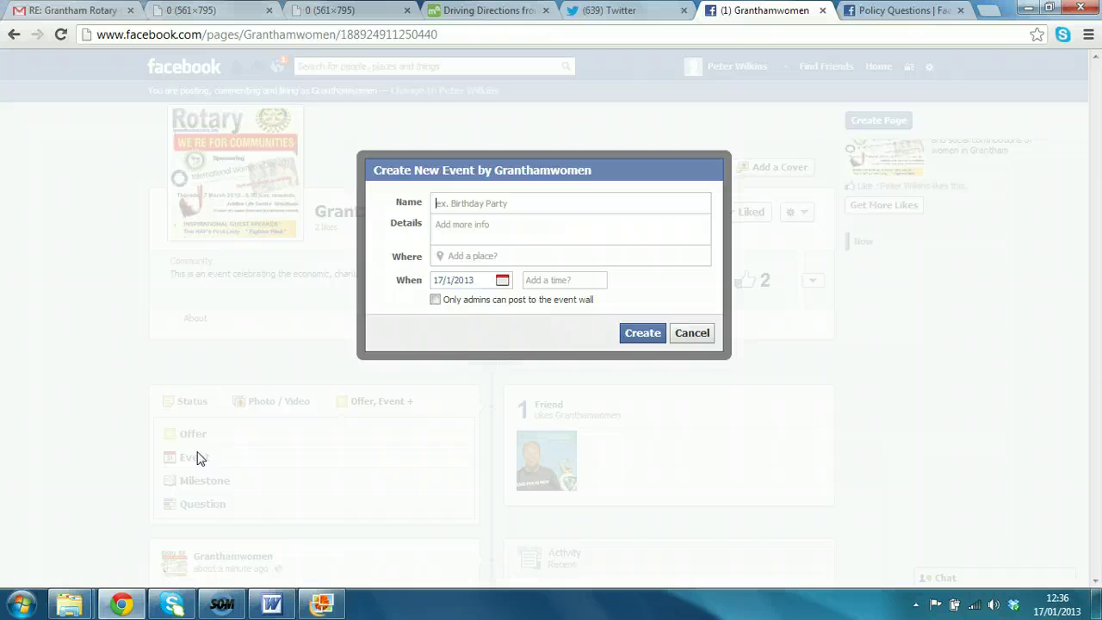
Name the new event "Open evening" and enter the details "Rotary open evening International womens day"
{"action": "left_click", "coordinate": [482, 222]}
{"action": "left_click", "coordinate": [506, 206]}
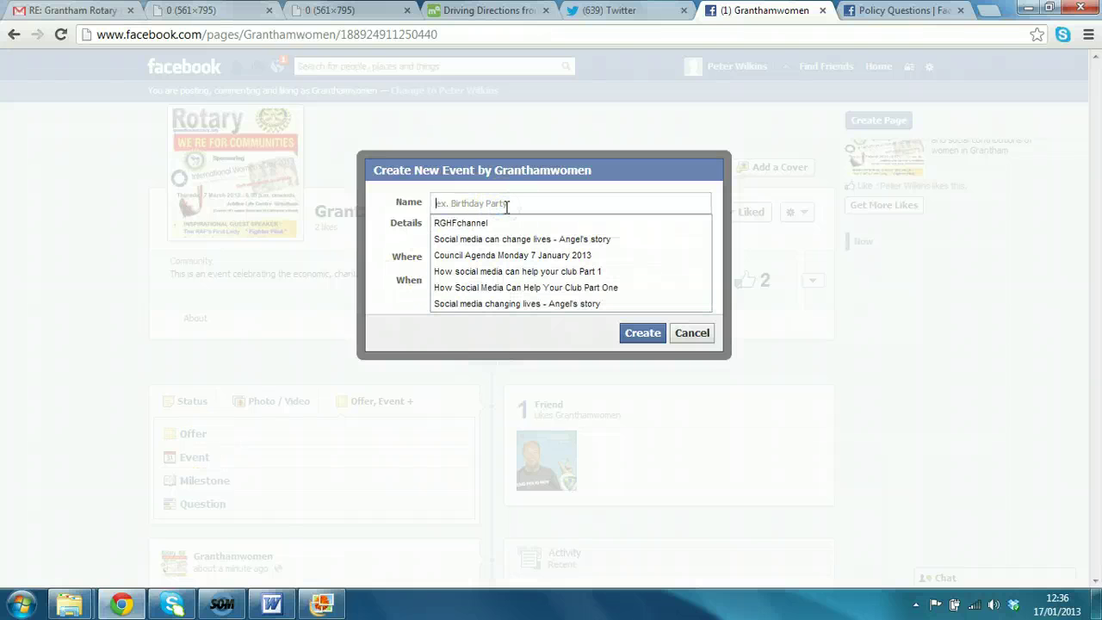
{"action": "type", "text": "Open evening"}
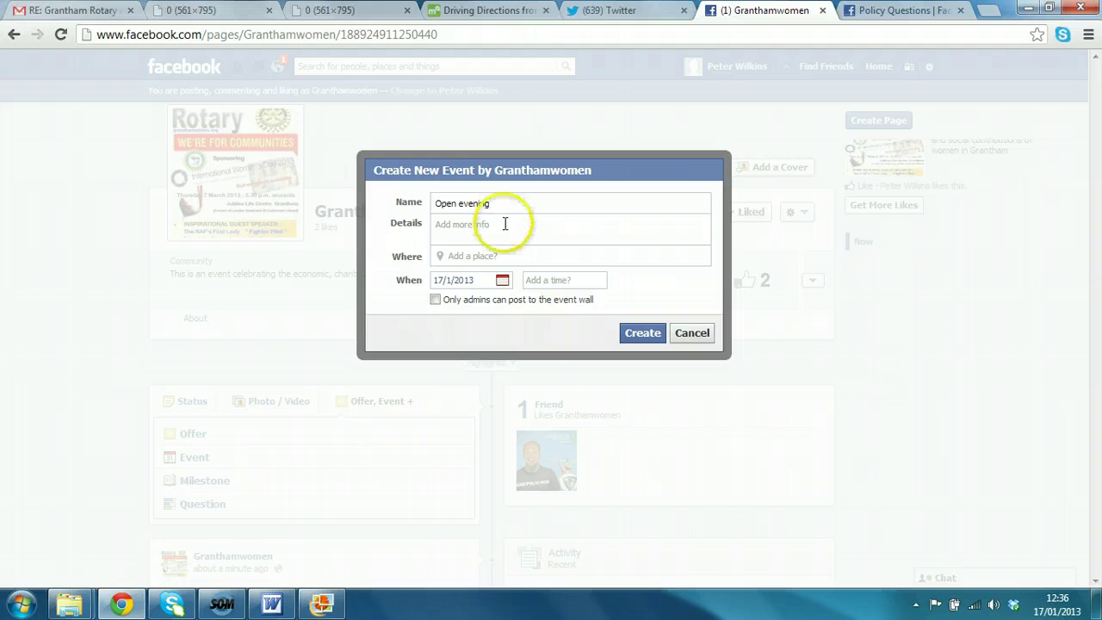
{"action": "left_click", "coordinate": [504, 225]}
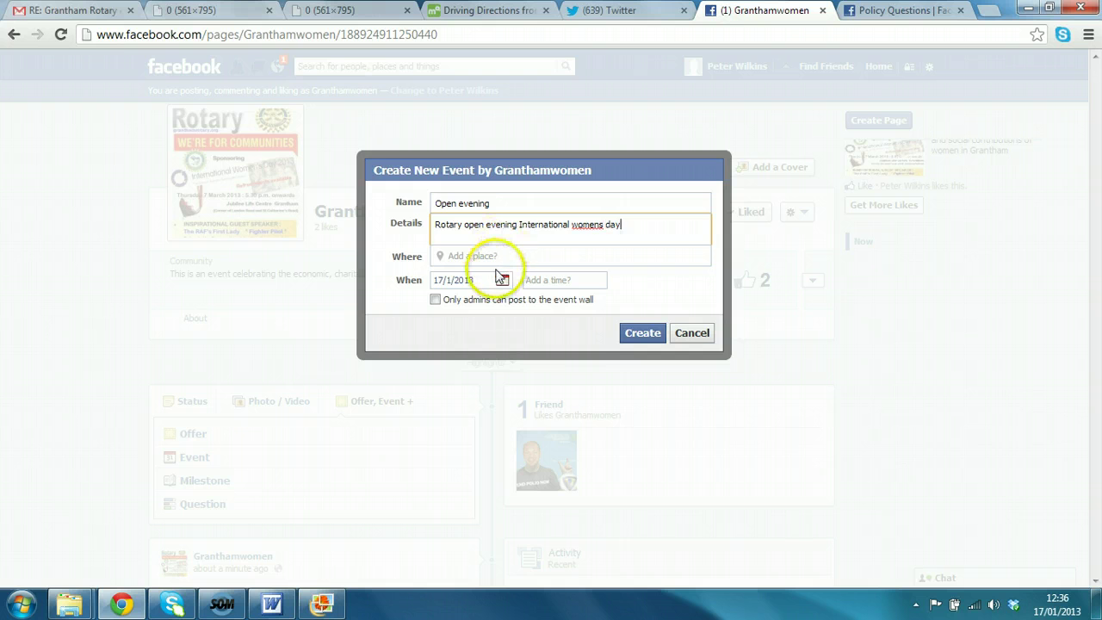
Set the event date to 7/3/2013 and its start time to 19:00
{"action": "left_click", "coordinate": [502, 280]}
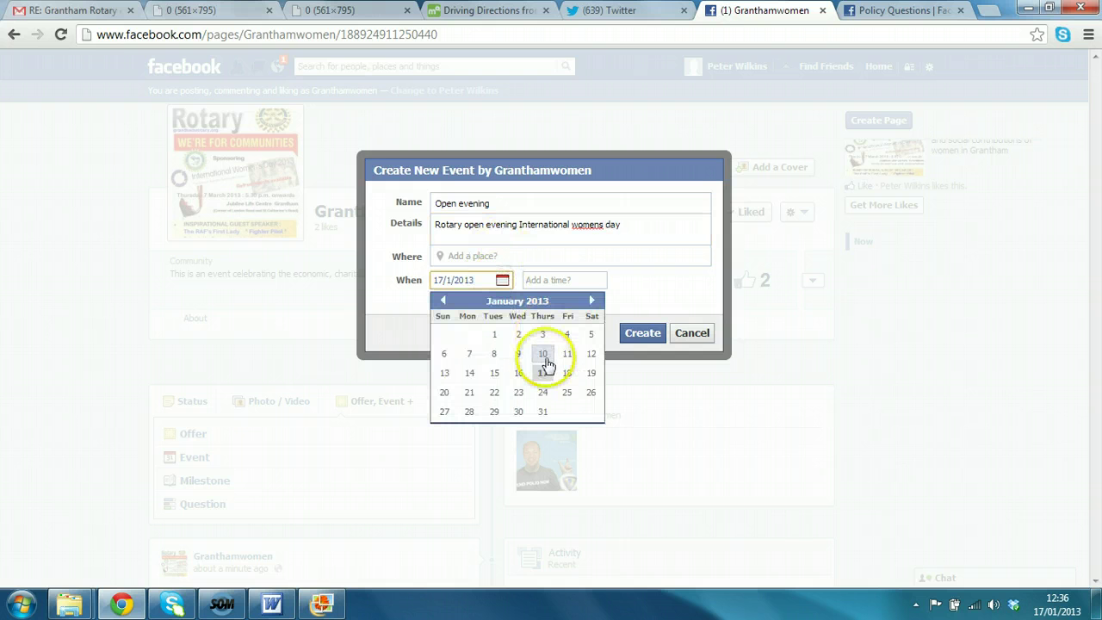
{"action": "left_click", "coordinate": [592, 300]}
{"action": "left_click", "coordinate": [594, 302]}
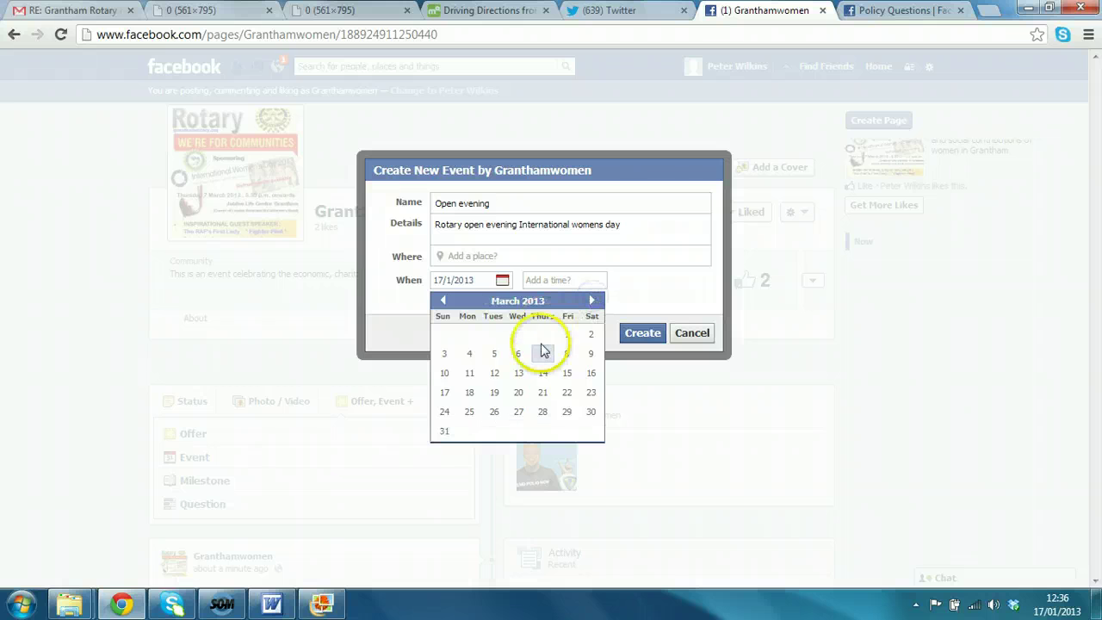
{"action": "left_click", "coordinate": [542, 353]}
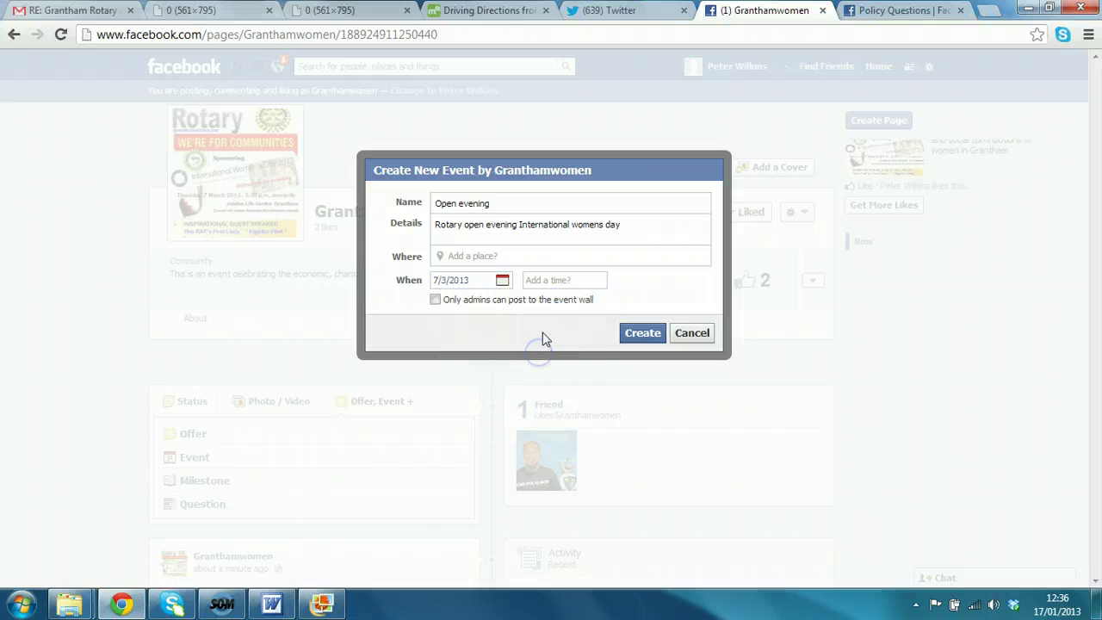
{"action": "left_click", "coordinate": [556, 274]}
{"action": "type", "text": "7"}
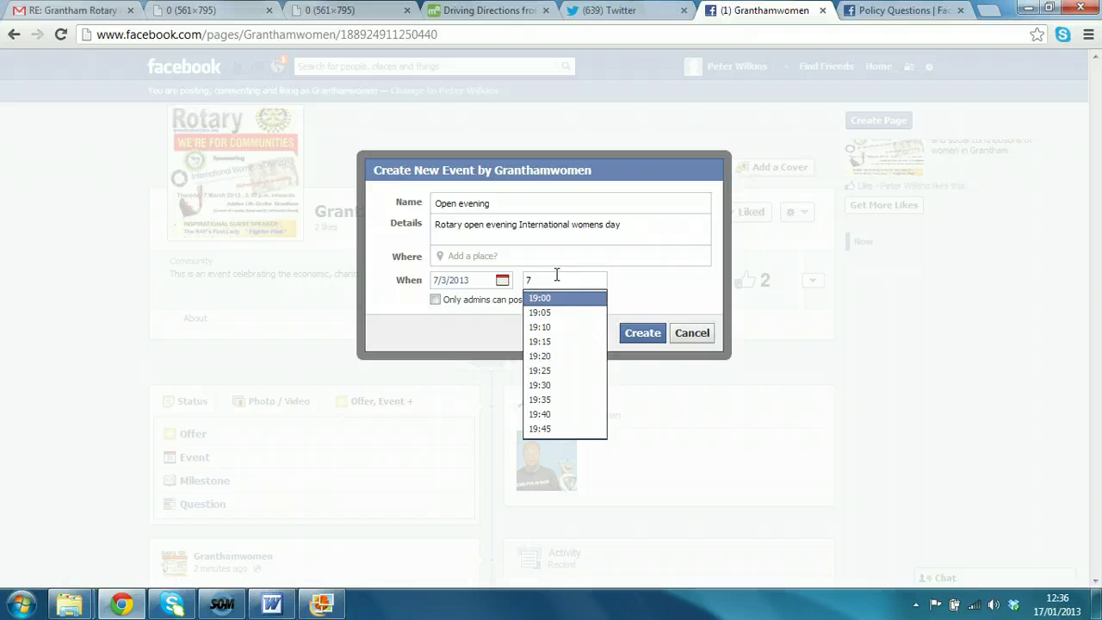
{"action": "left_click", "coordinate": [558, 298]}
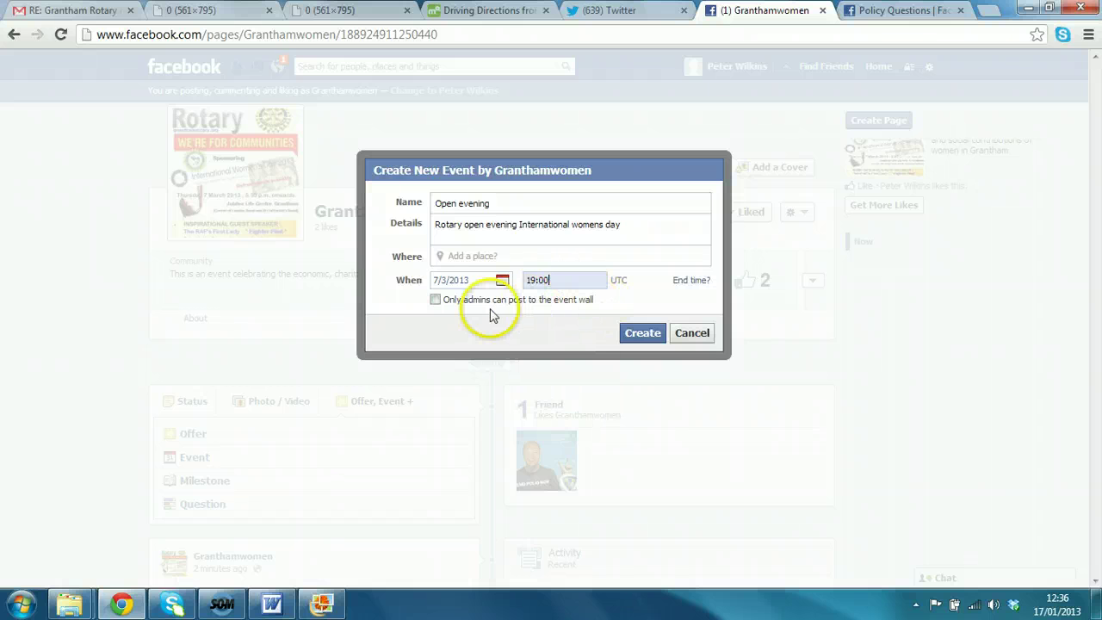
Restrict posting on the event wall to admins and create the event
{"action": "left_click", "coordinate": [436, 301]}
{"action": "left_click", "coordinate": [648, 336]}
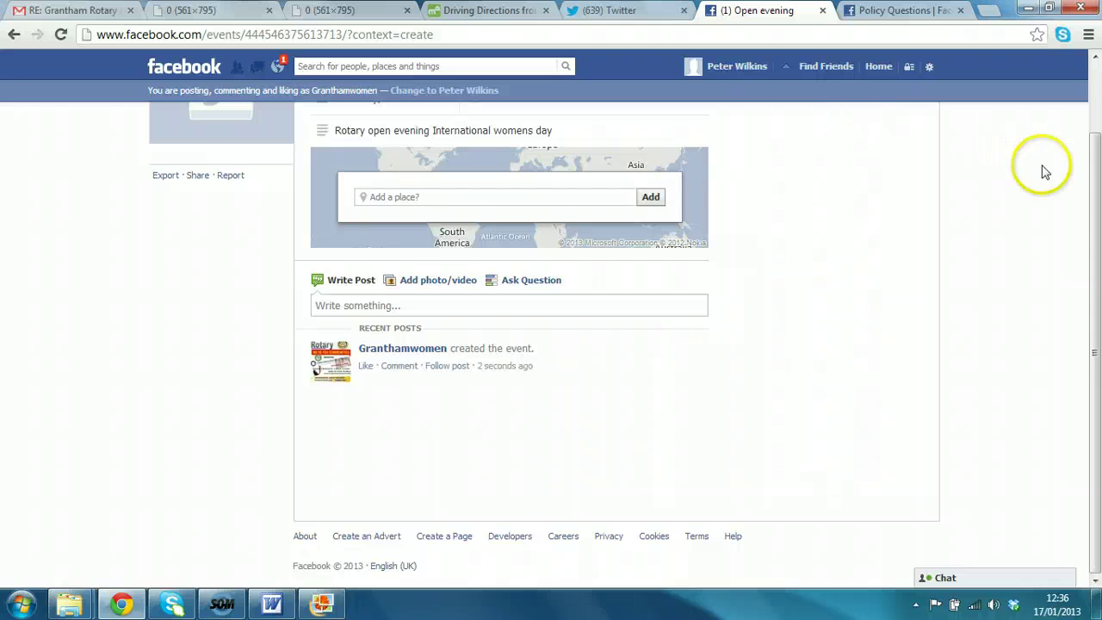
Add the WomensDayFlyer image from the Desktop as the Open evening event's photo
{"action": "left_click_drag", "start_coordinate": [1096, 201], "coordinate": [1092, 93]}
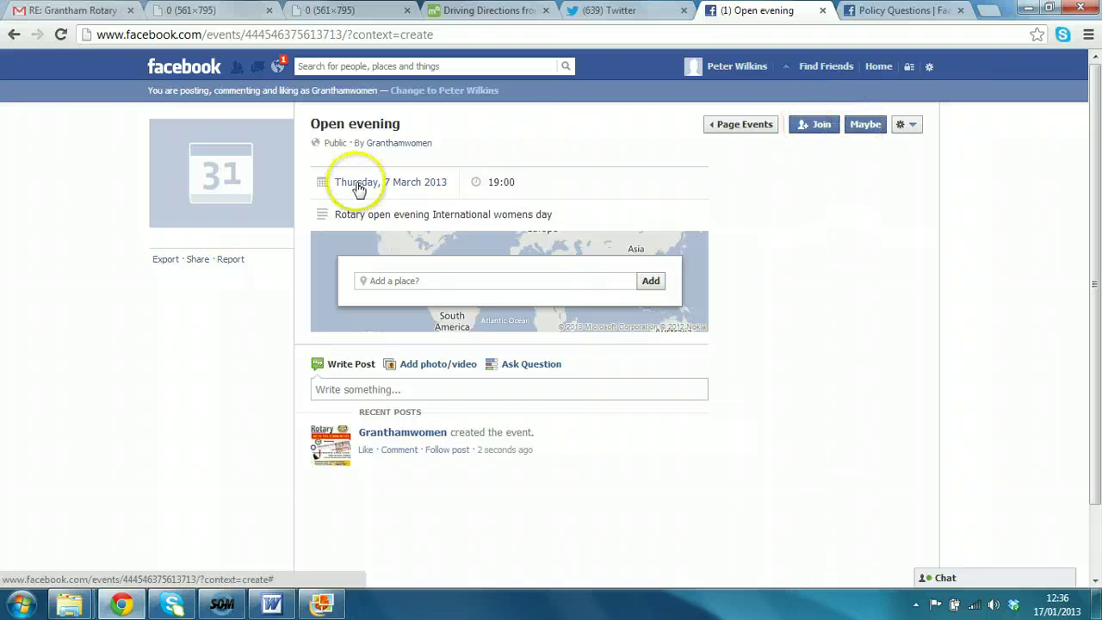
{"action": "mouse_move", "coordinate": [222, 212]}
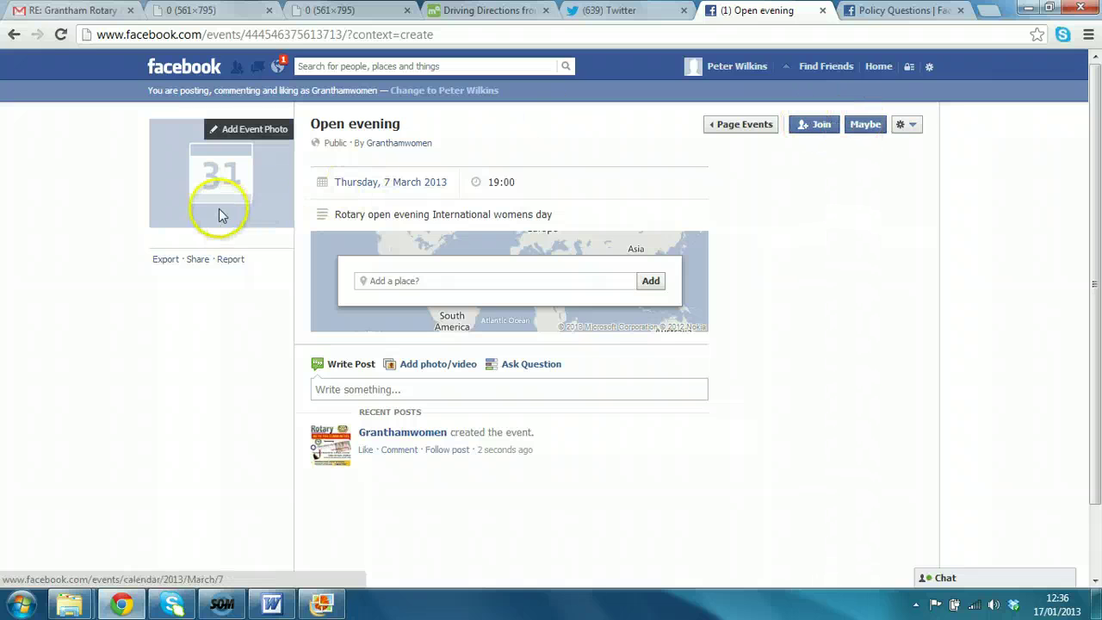
{"action": "left_click", "coordinate": [233, 140]}
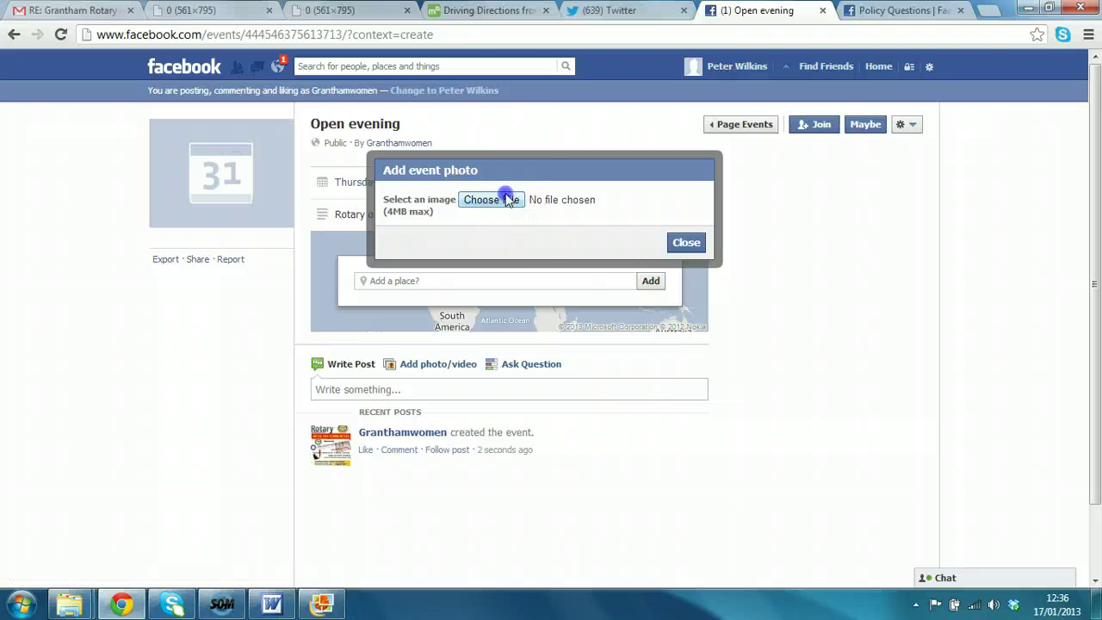
{"action": "left_click", "coordinate": [505, 199]}
{"action": "left_click_drag", "start_coordinate": [539, 103], "coordinate": [538, 296]}
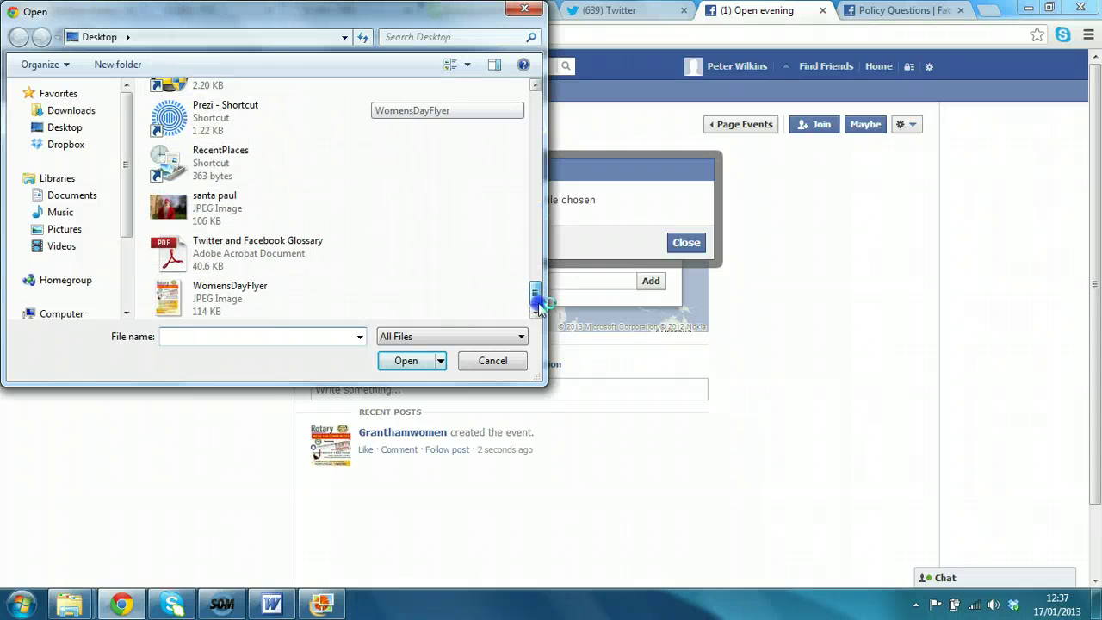
{"action": "left_click", "coordinate": [215, 283]}
{"action": "left_click", "coordinate": [406, 360]}
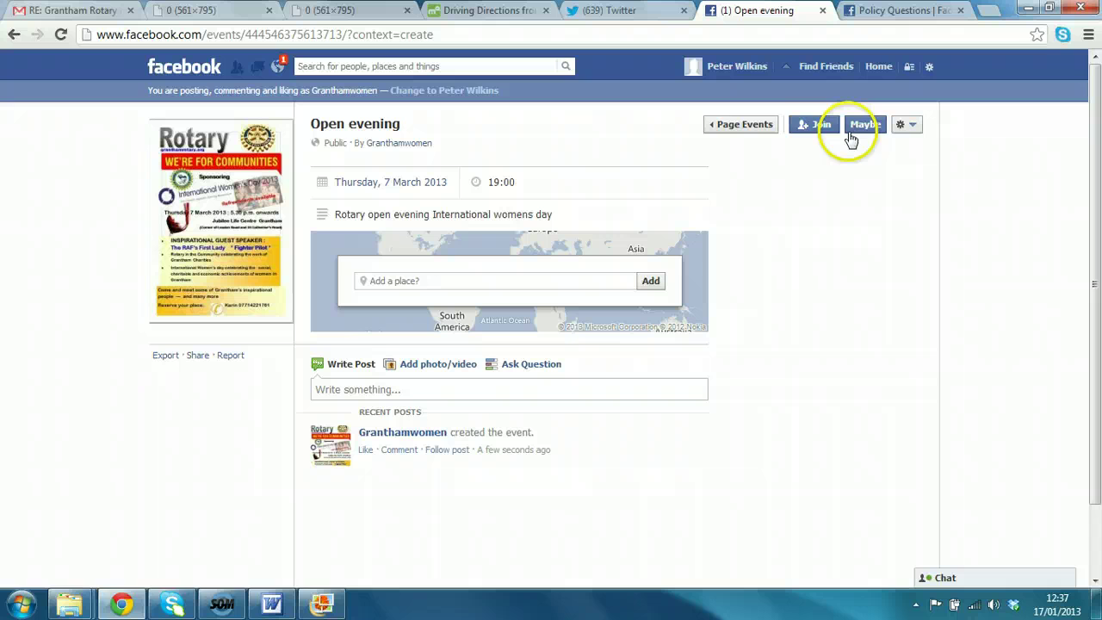
Join the Open evening event as an attendee
{"action": "left_click", "coordinate": [825, 127]}
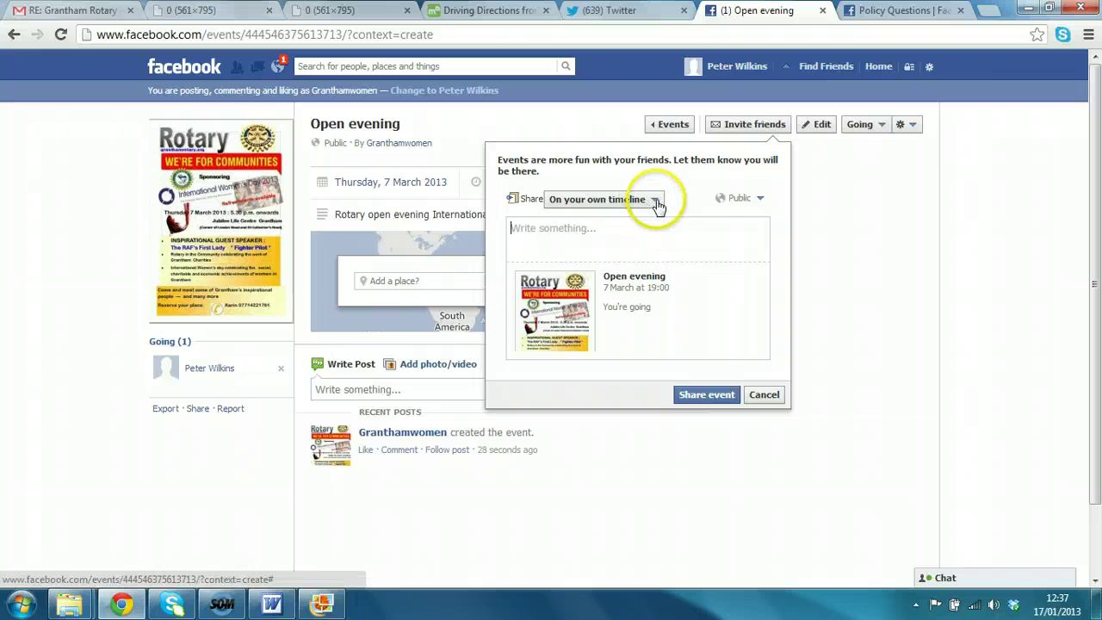
Try to share the Open evening event on a friend's timeline with the message "hello this is our new event"
{"action": "left_click", "coordinate": [625, 230]}
{"action": "type", "text": "g"}
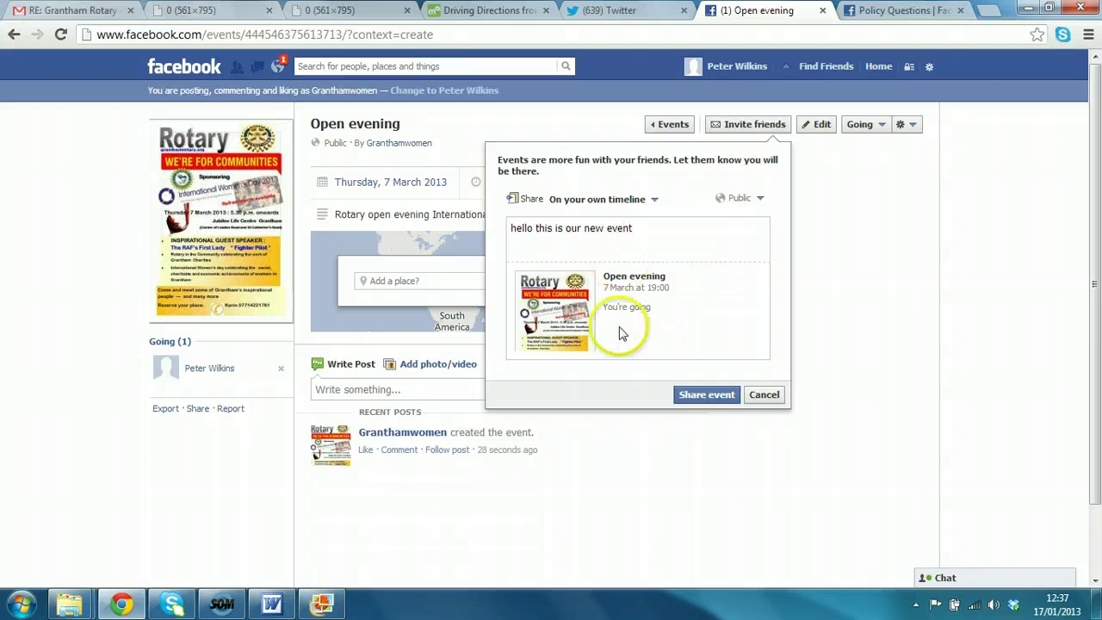
{"action": "left_click", "coordinate": [654, 199]}
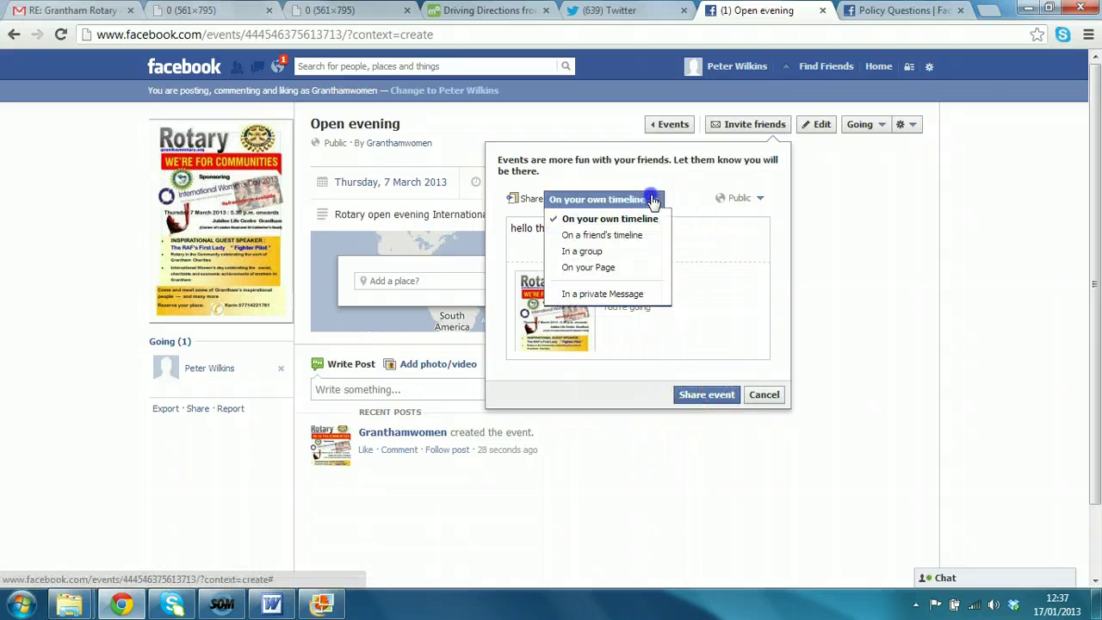
{"action": "left_click", "coordinate": [642, 236]}
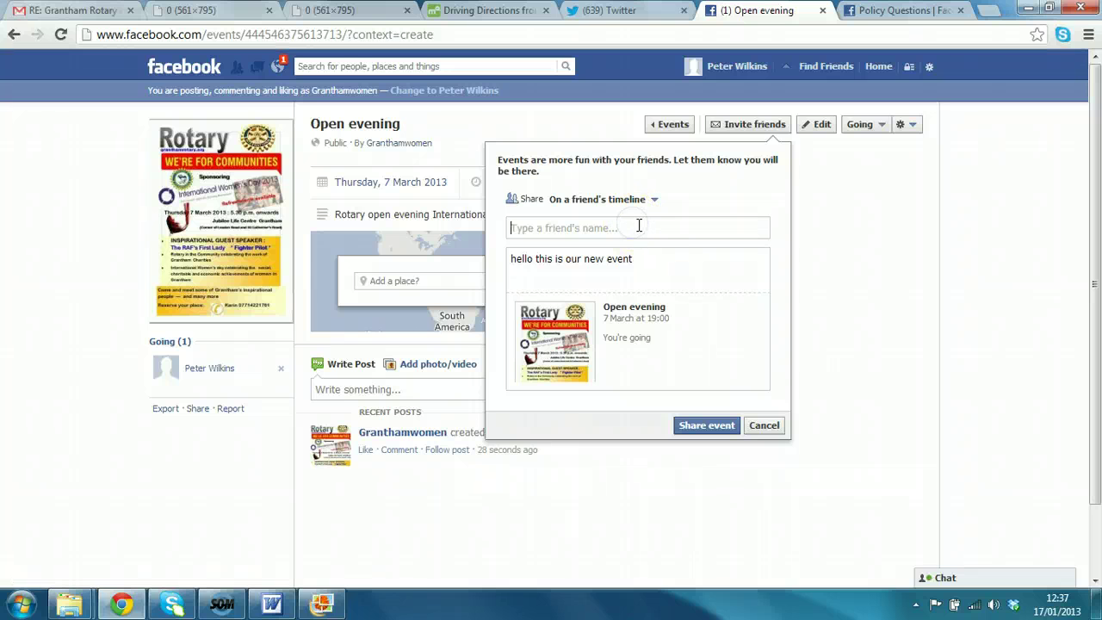
{"action": "type", "text": "paul"}
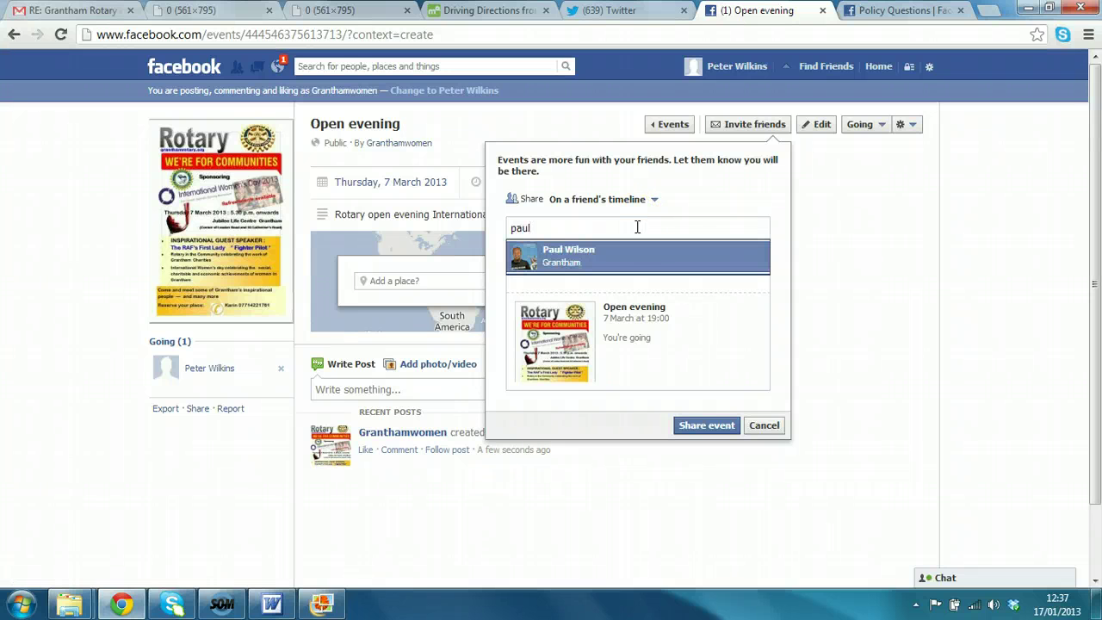
{"action": "left_click", "coordinate": [628, 251]}
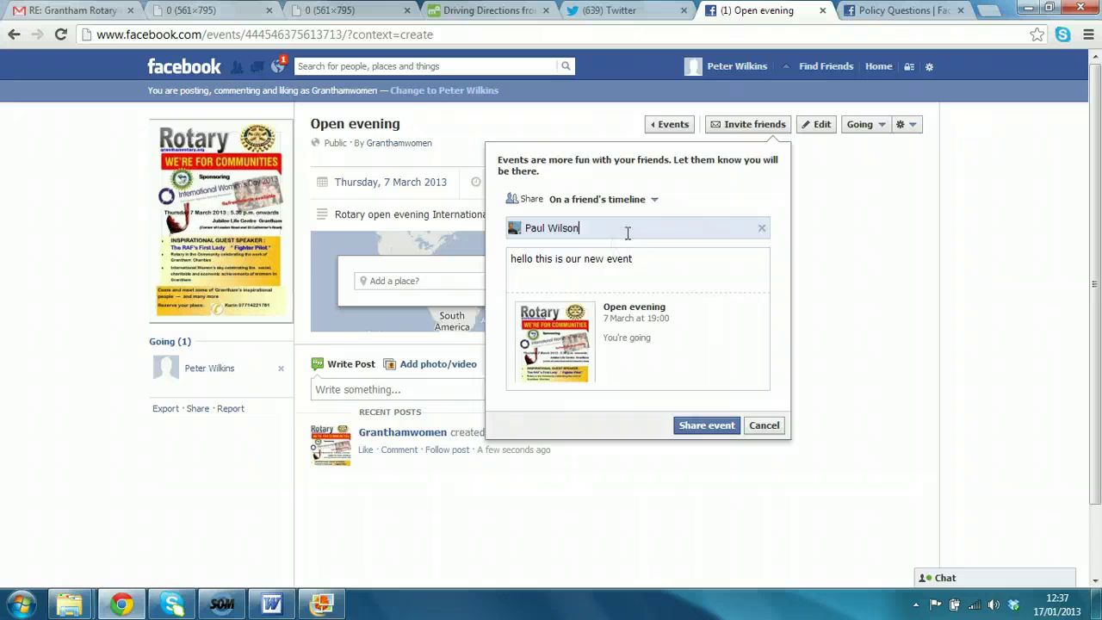
{"action": "left_click", "coordinate": [761, 229]}
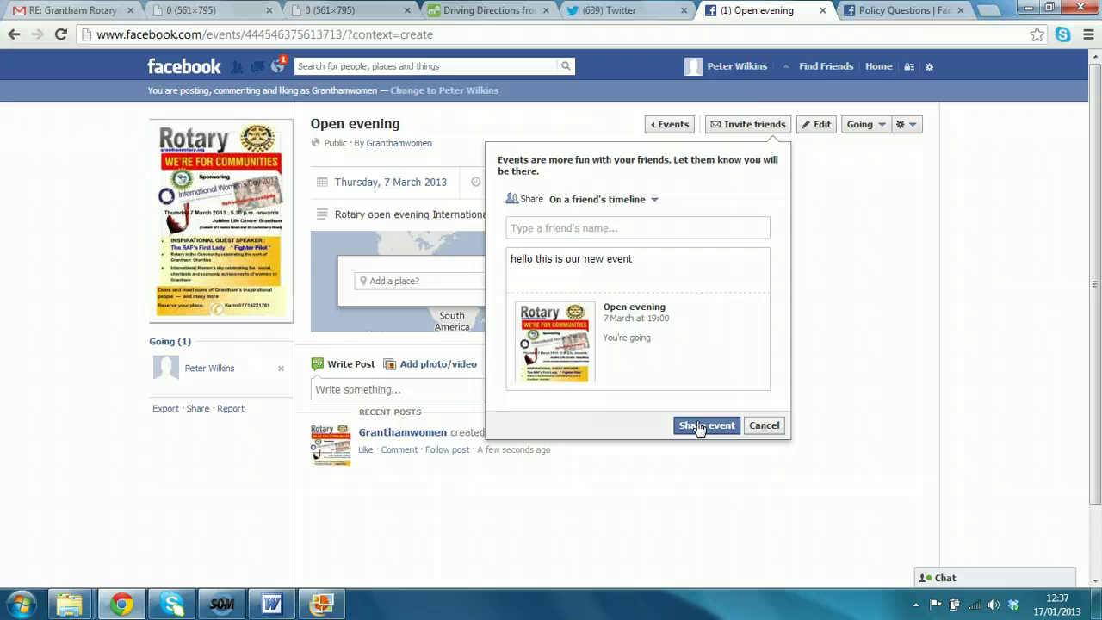
Invite the listed friend to the Open evening event and save the invitation
{"action": "left_click", "coordinate": [738, 126]}
{"action": "left_click", "coordinate": [336, 204]}
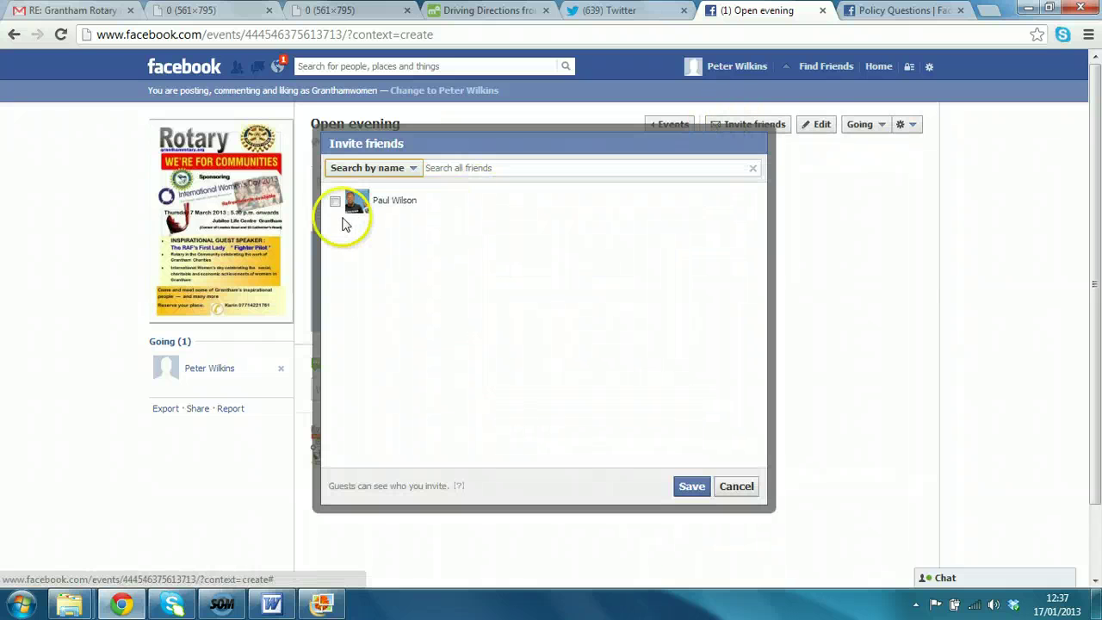
{"action": "left_click", "coordinate": [337, 203]}
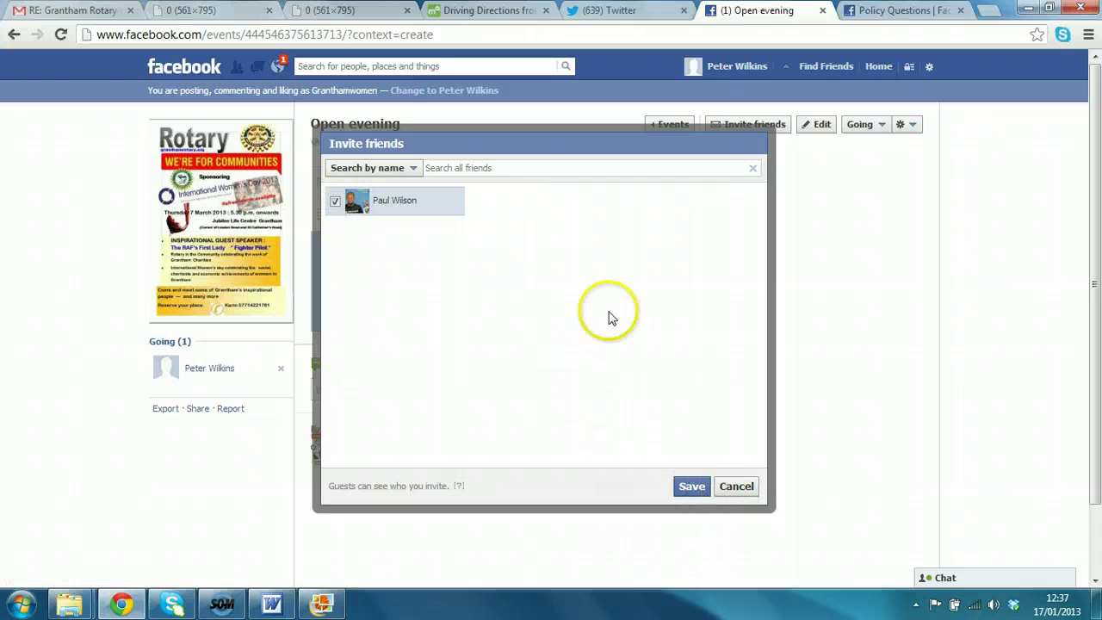
{"action": "left_click", "coordinate": [335, 201]}
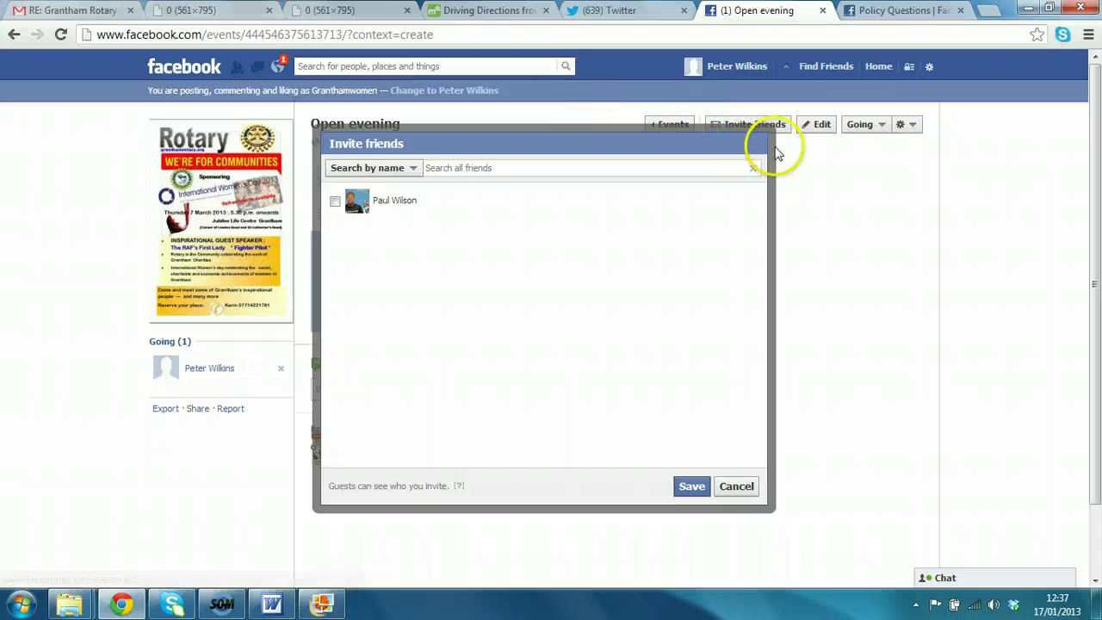
{"action": "left_click", "coordinate": [335, 200]}
{"action": "left_click", "coordinate": [690, 488]}
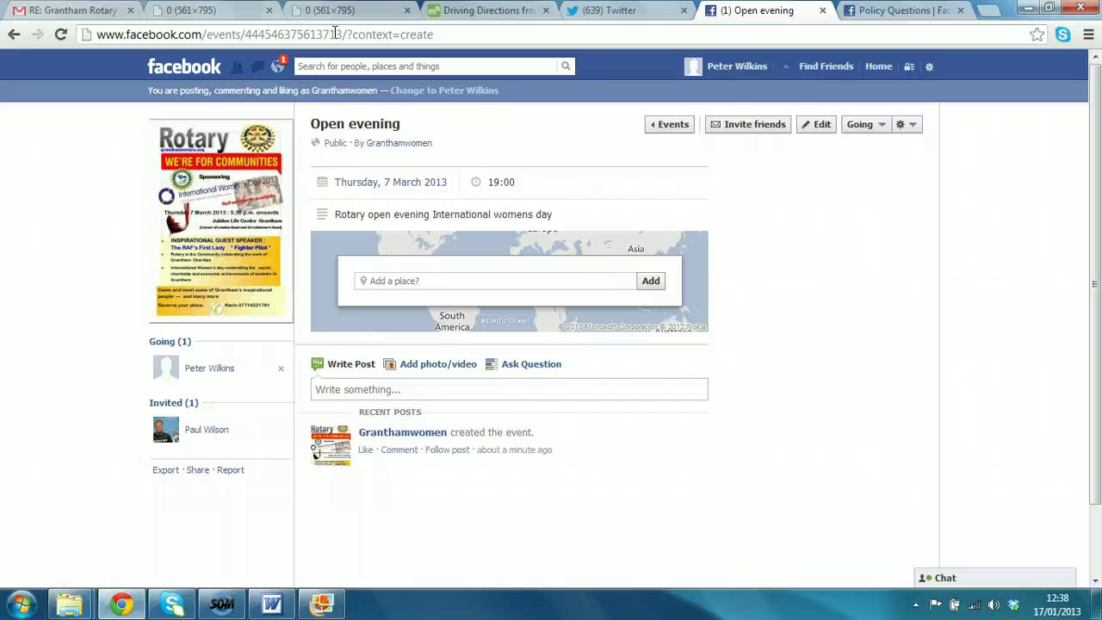
Publish the Granthamwomen Page by clearing the Unpublish page option in its permissions, and save the changes
{"action": "left_click", "coordinate": [879, 66]}
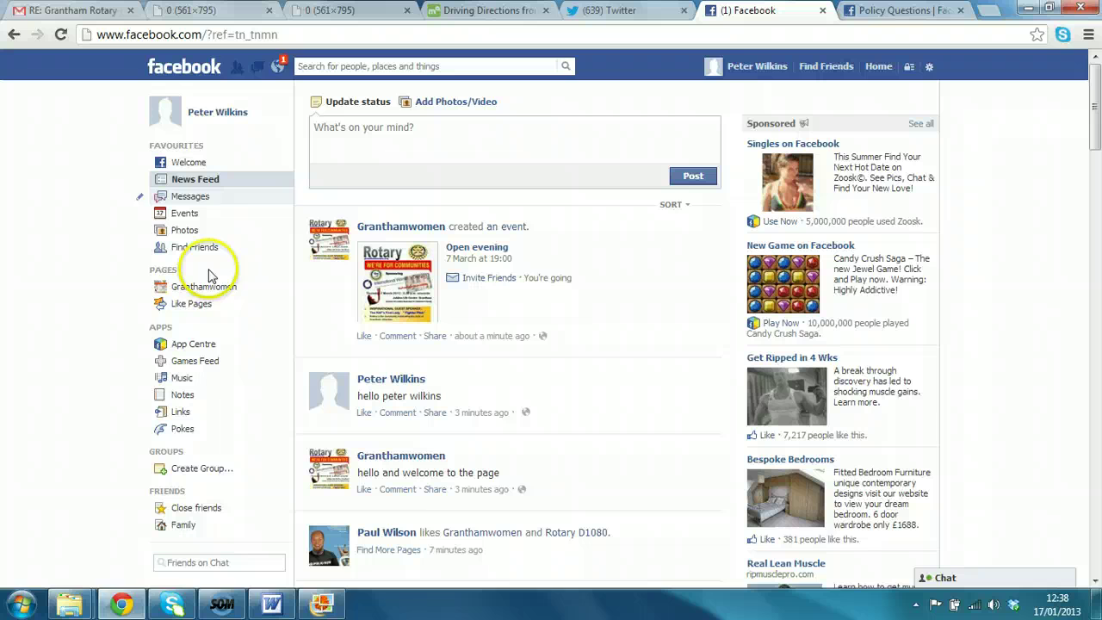
{"action": "left_click", "coordinate": [204, 287]}
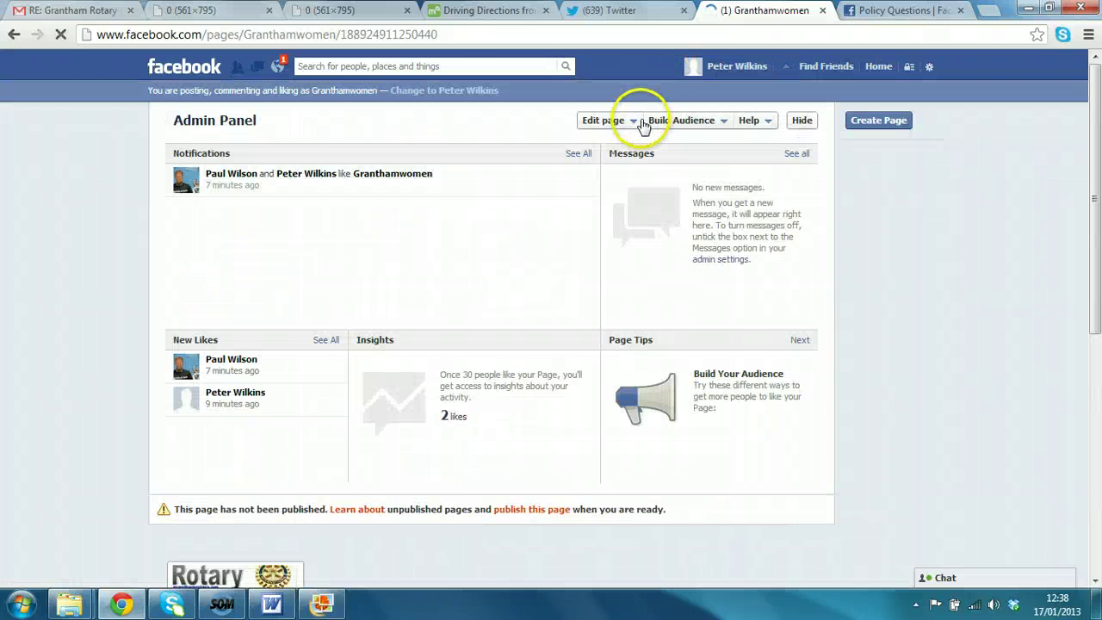
{"action": "left_click", "coordinate": [635, 122]}
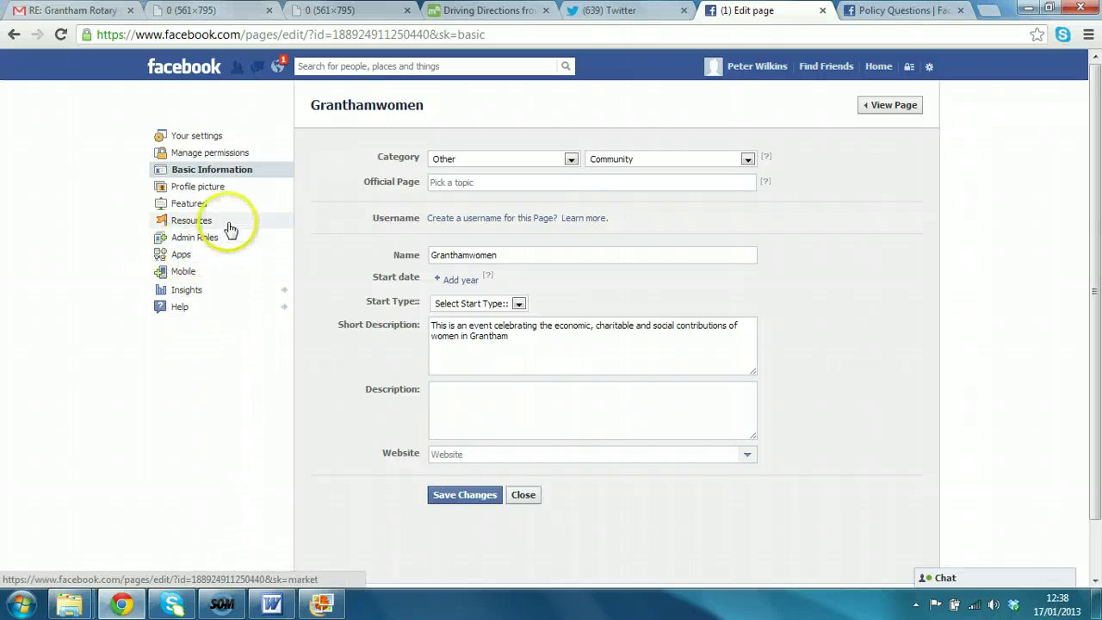
{"action": "left_click", "coordinate": [208, 154]}
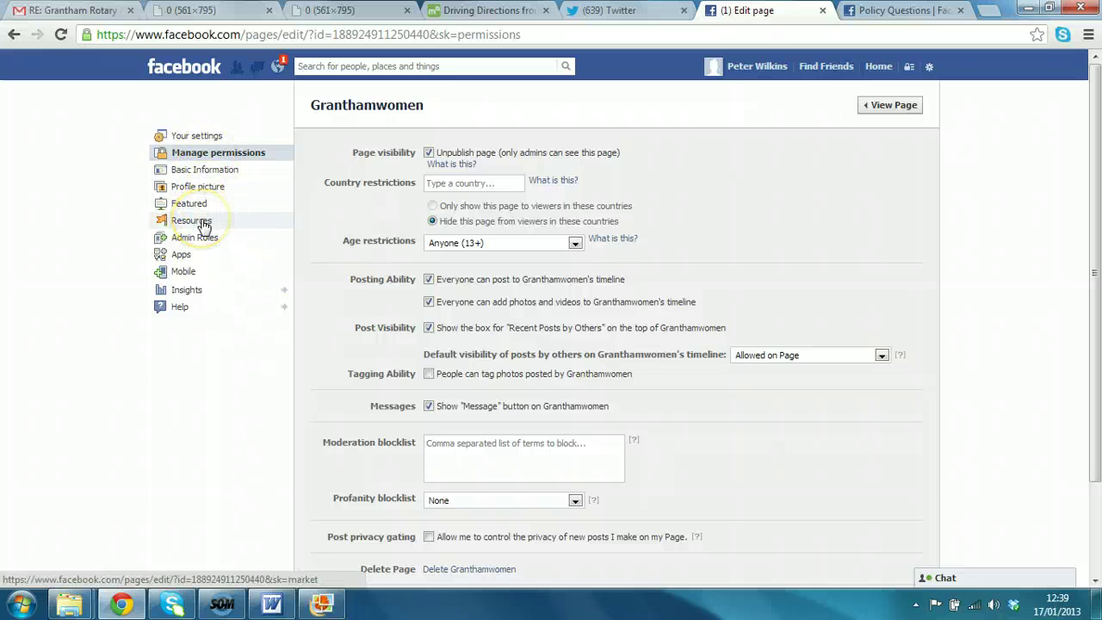
{"action": "left_click", "coordinate": [428, 153]}
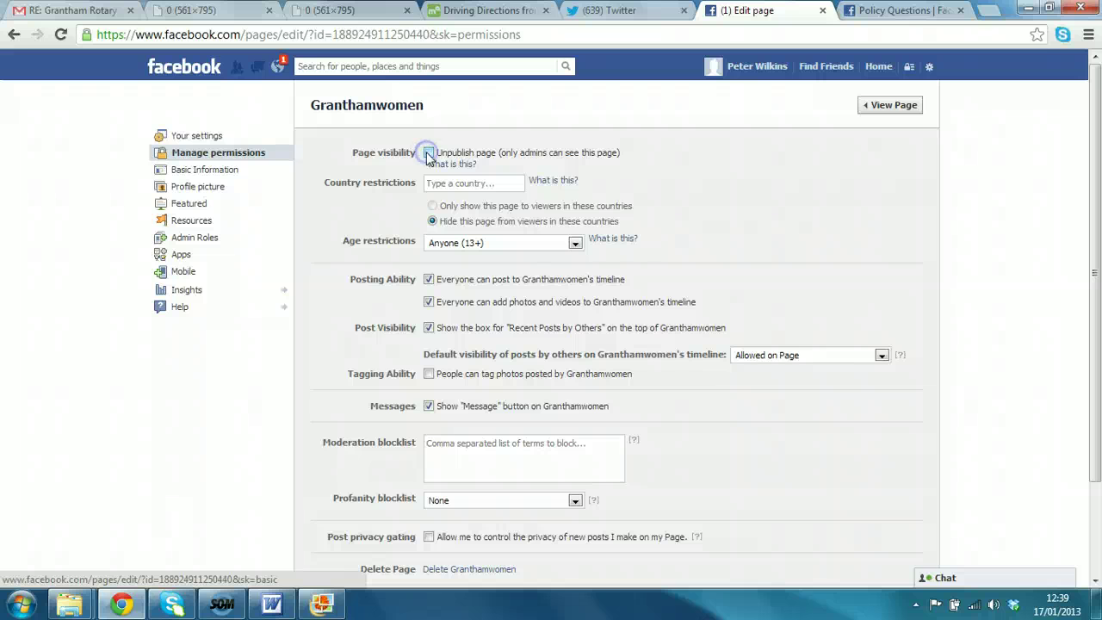
{"action": "left_click_drag", "start_coordinate": [1092, 184], "coordinate": [1091, 303]}
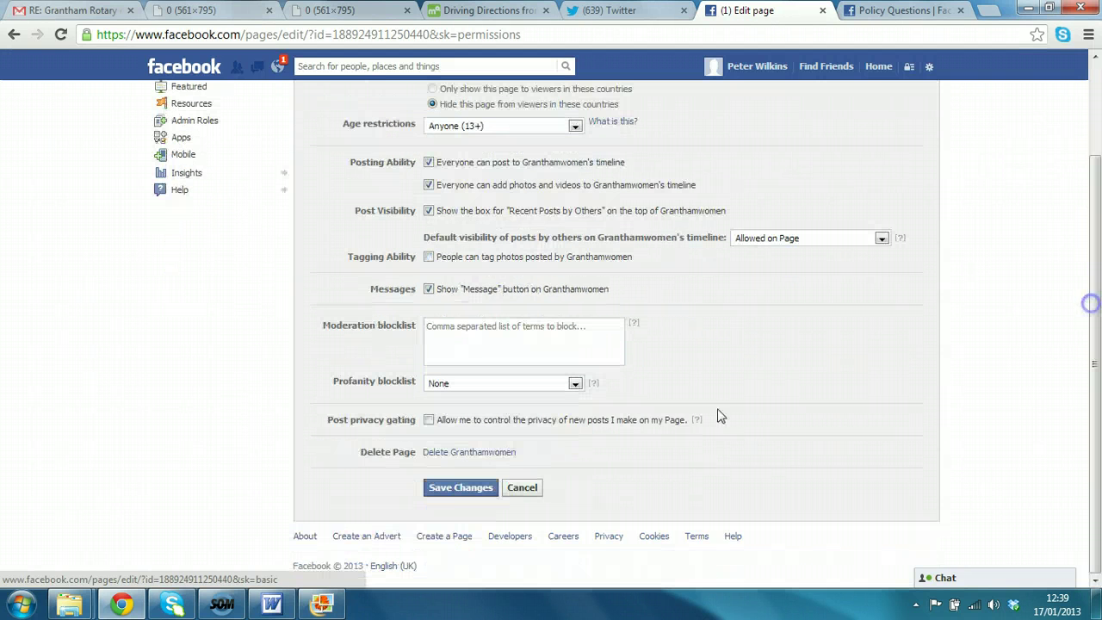
{"action": "left_click", "coordinate": [715, 416]}
{"action": "left_click", "coordinate": [461, 487]}
{"action": "left_click", "coordinate": [536, 417]}
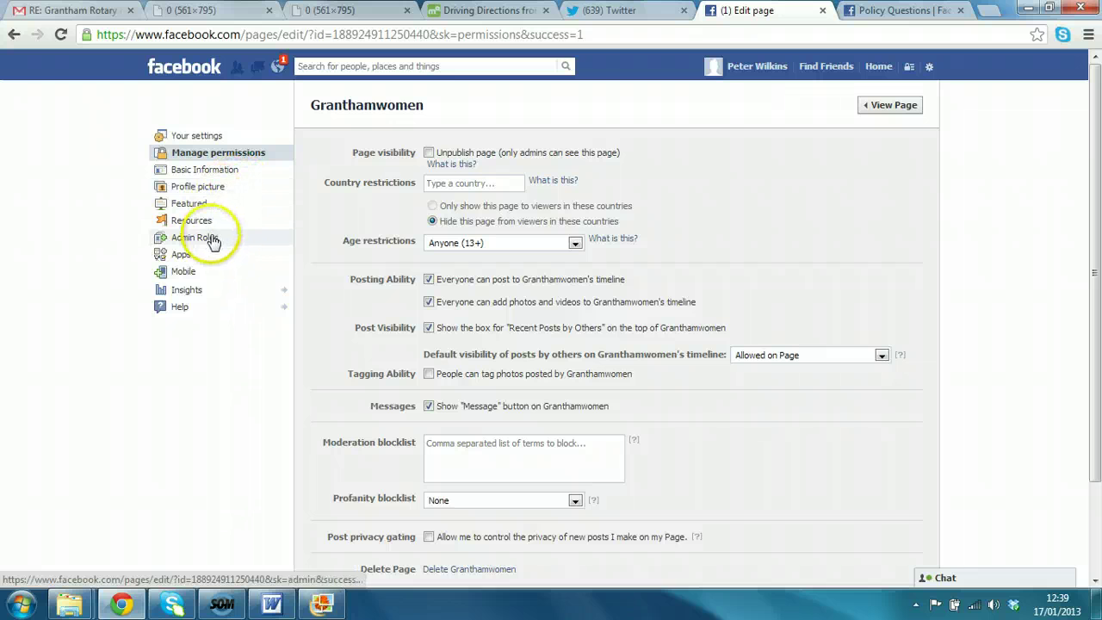
Link the personal profile to the rotarygrantham Twitter account, authorizing the app, and unlink it again
{"action": "left_click", "coordinate": [208, 222]}
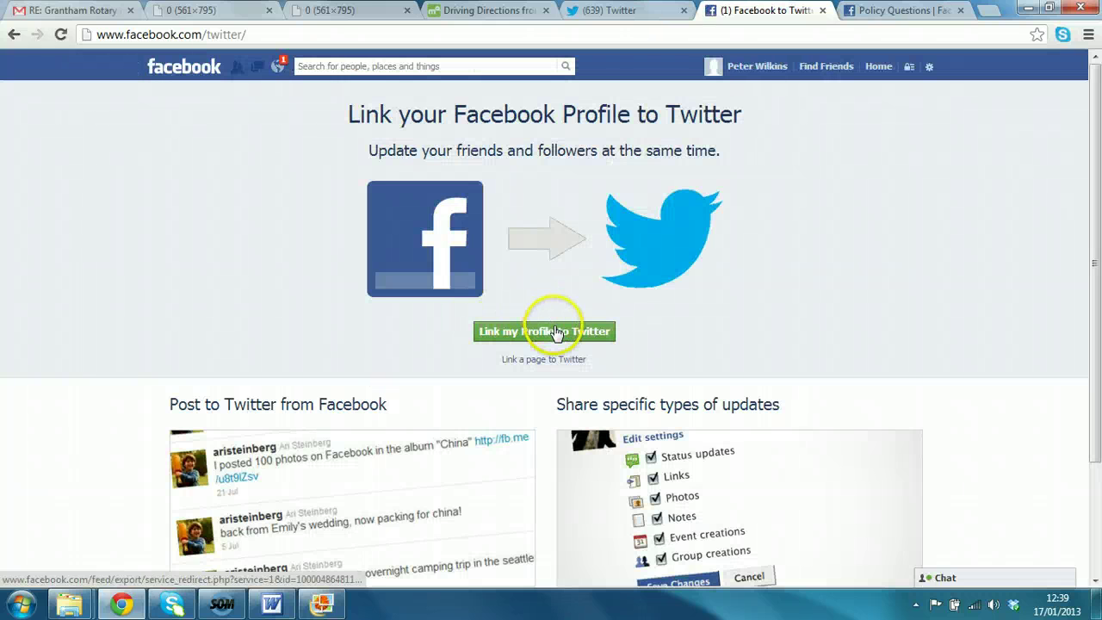
{"action": "left_click", "coordinate": [555, 334]}
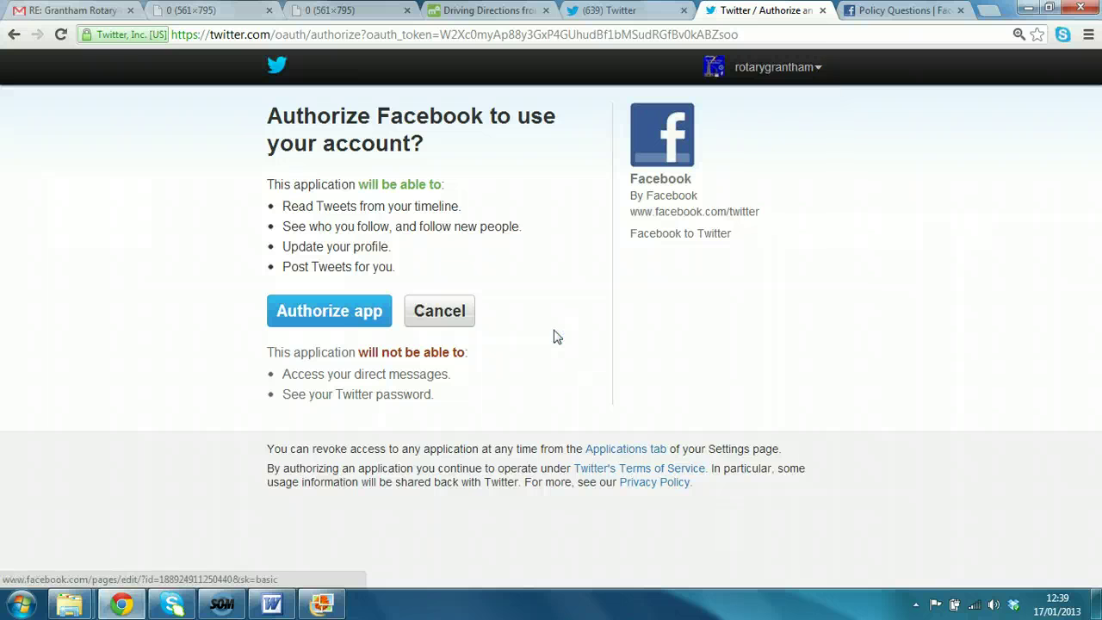
{"action": "left_click", "coordinate": [461, 315]}
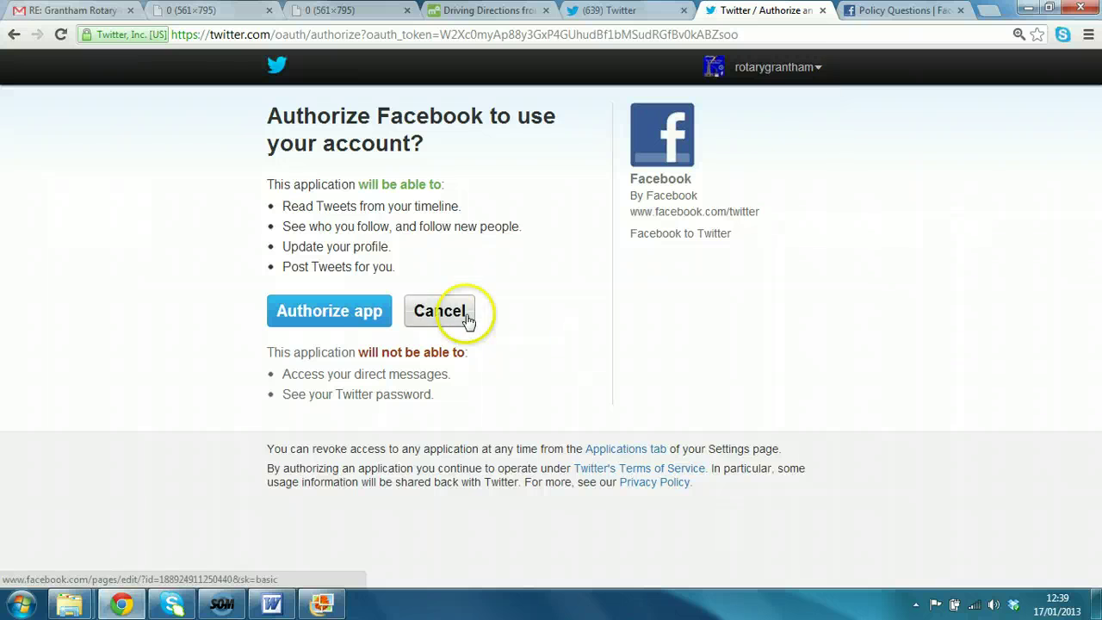
{"action": "left_click", "coordinate": [369, 312]}
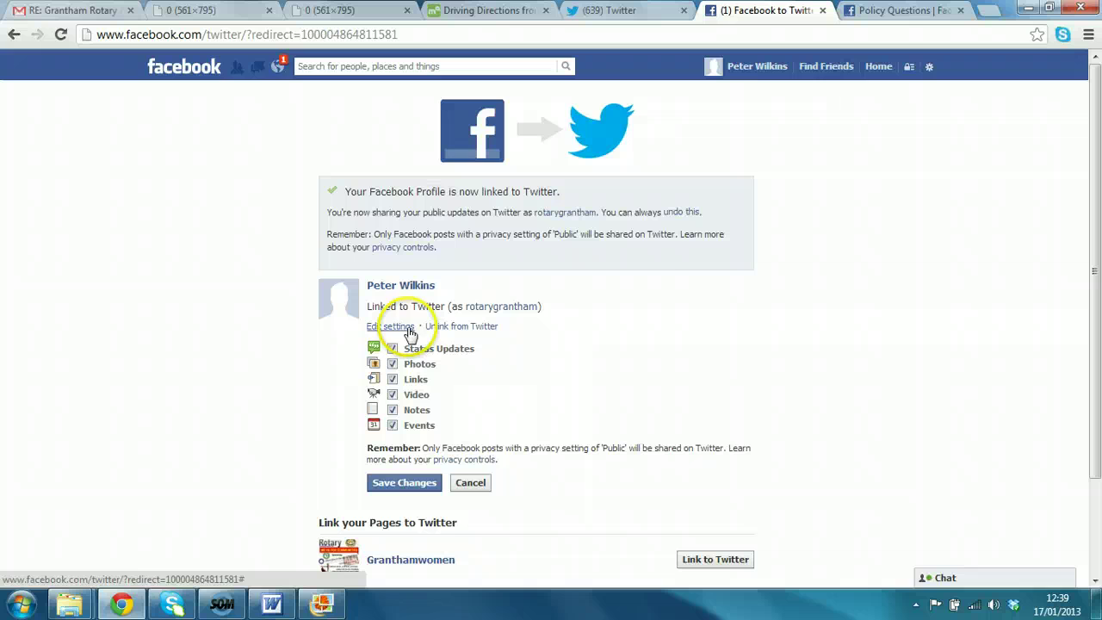
{"action": "left_click", "coordinate": [454, 329]}
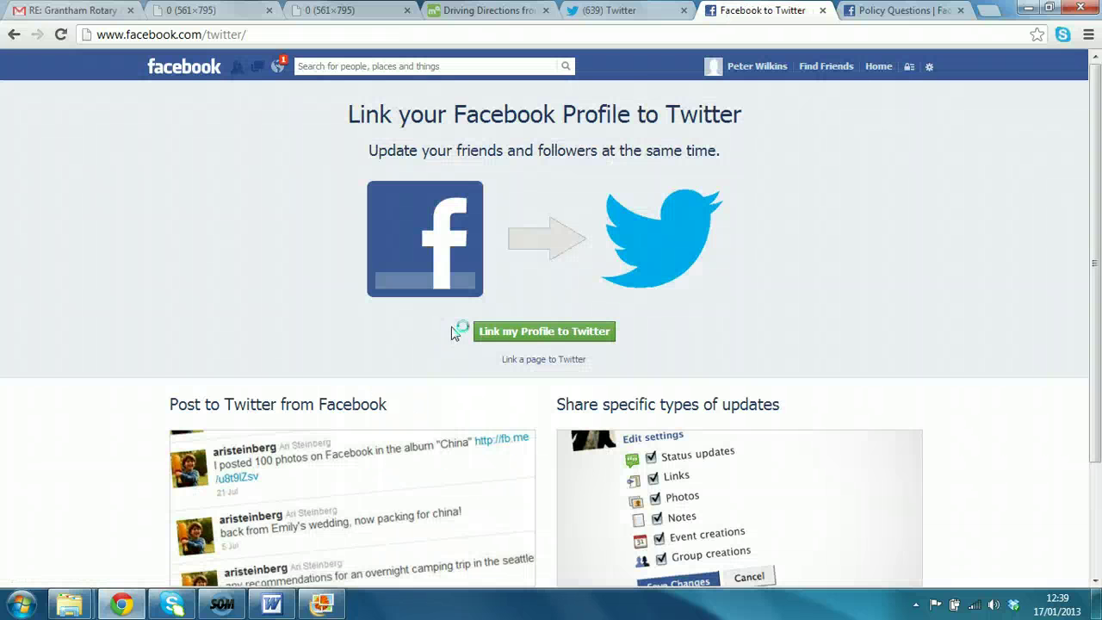
Link the Granthamwomen Page to the rotarygrantham Twitter account and authorize Facebook to use it
{"action": "left_click", "coordinate": [544, 361]}
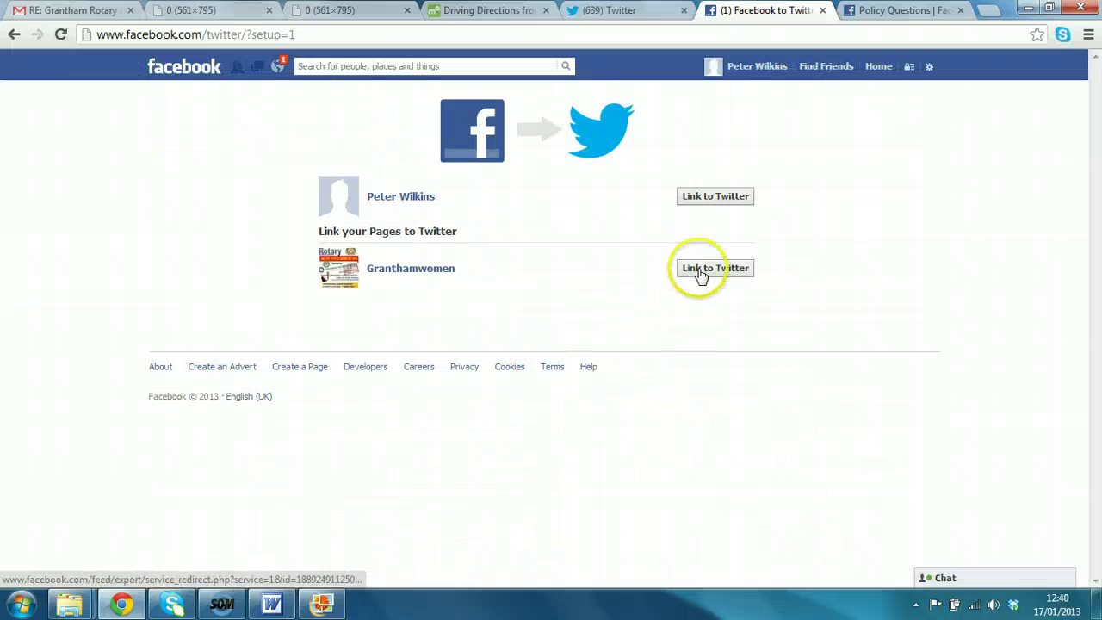
{"action": "left_click", "coordinate": [703, 271]}
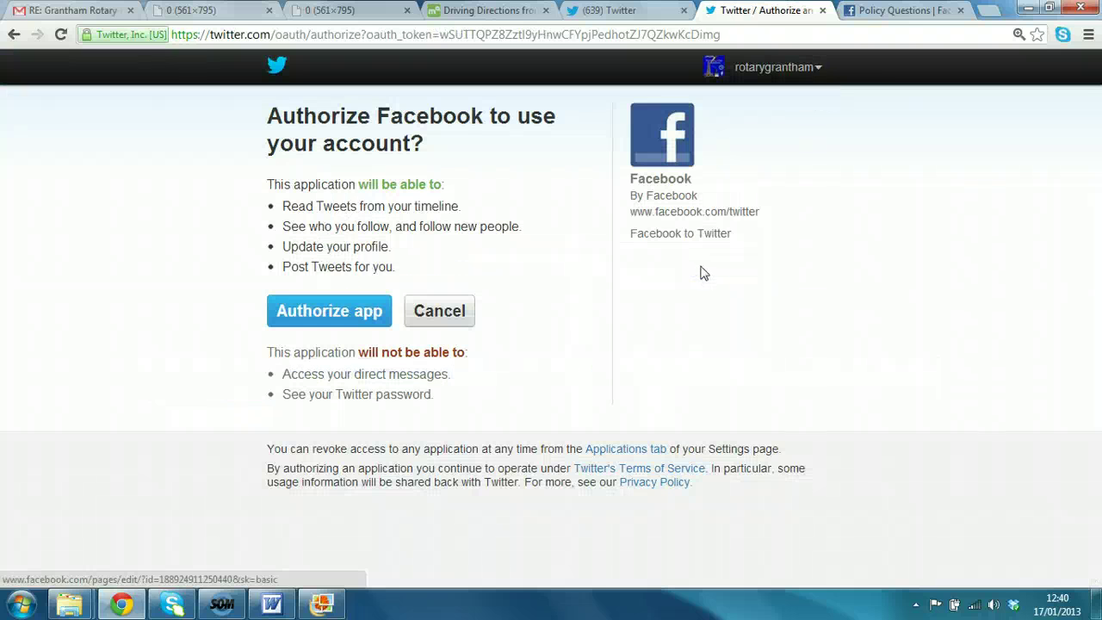
{"action": "left_click", "coordinate": [341, 317]}
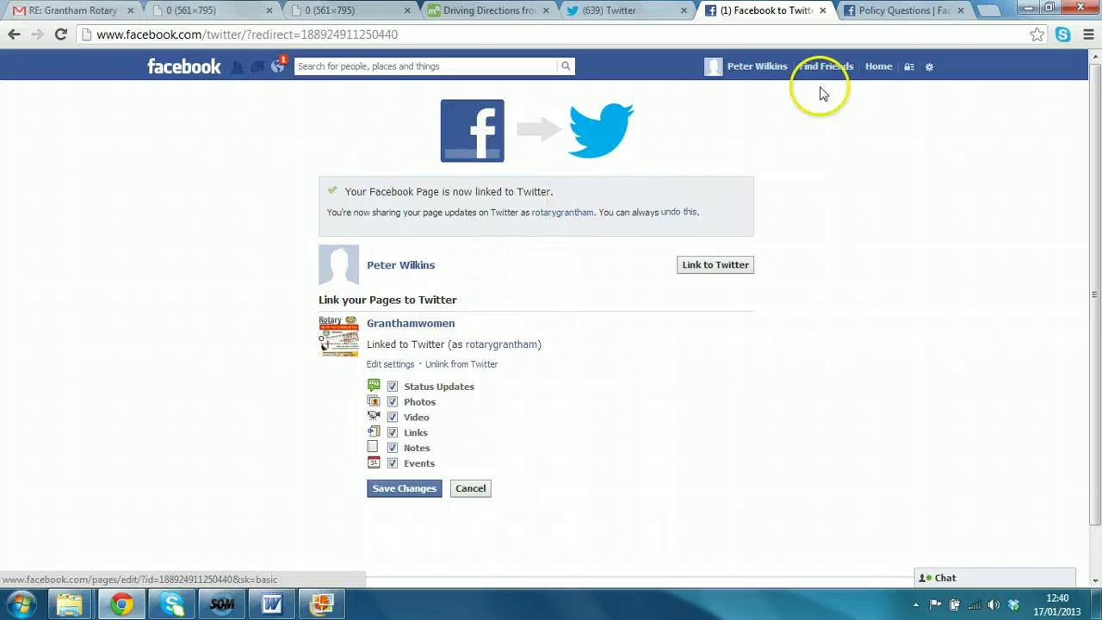
Post the status "hello this is our new event on 7th March an open evening to celebrate International womens day" on the Granthamwomen Page
{"action": "left_click", "coordinate": [879, 67]}
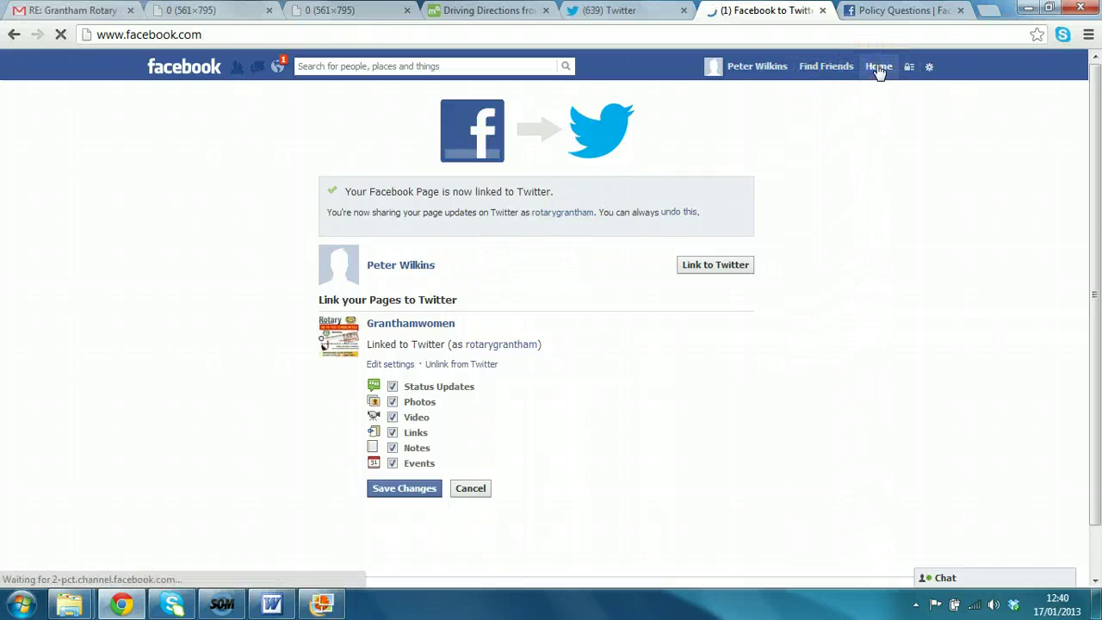
{"action": "left_click", "coordinate": [205, 286]}
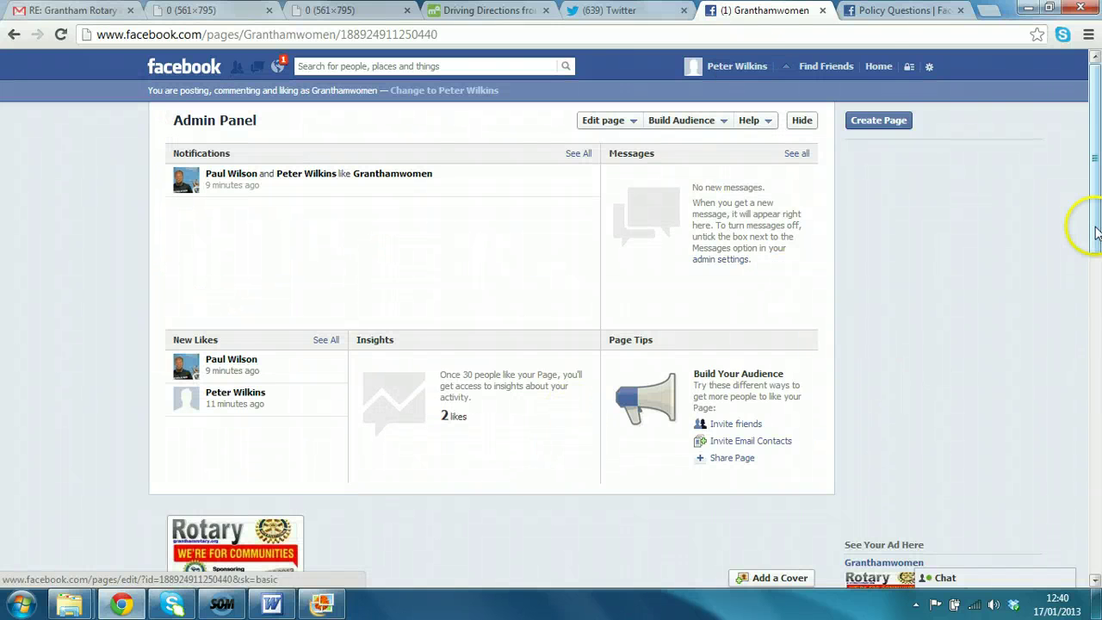
{"action": "left_click_drag", "start_coordinate": [1097, 201], "coordinate": [1096, 364]}
{"action": "left_click", "coordinate": [374, 394]}
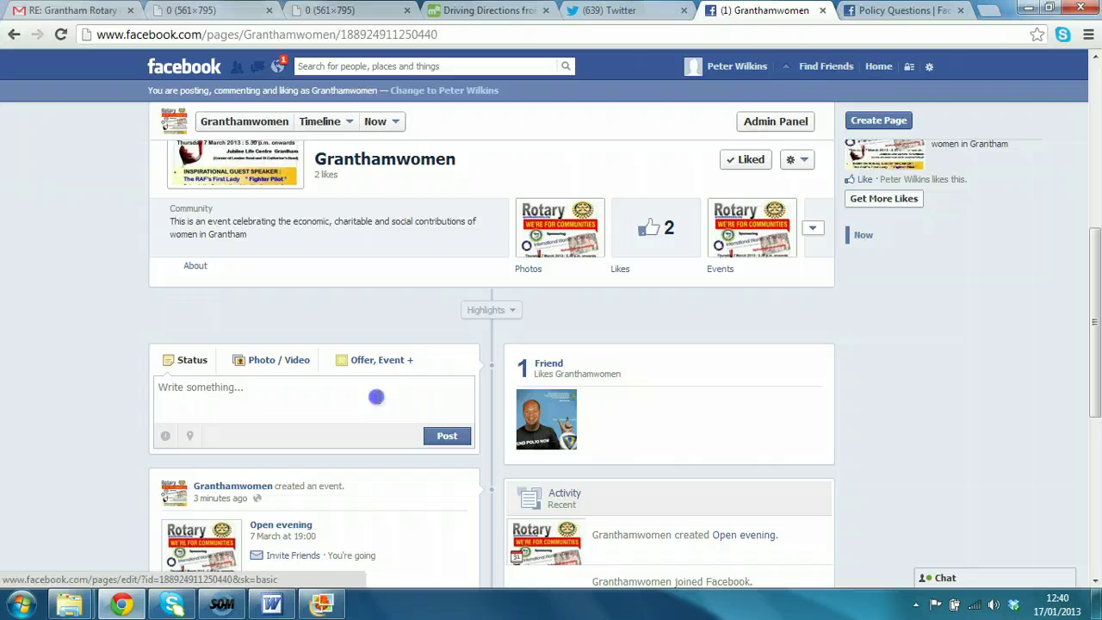
{"action": "type", "text": "hello t"}
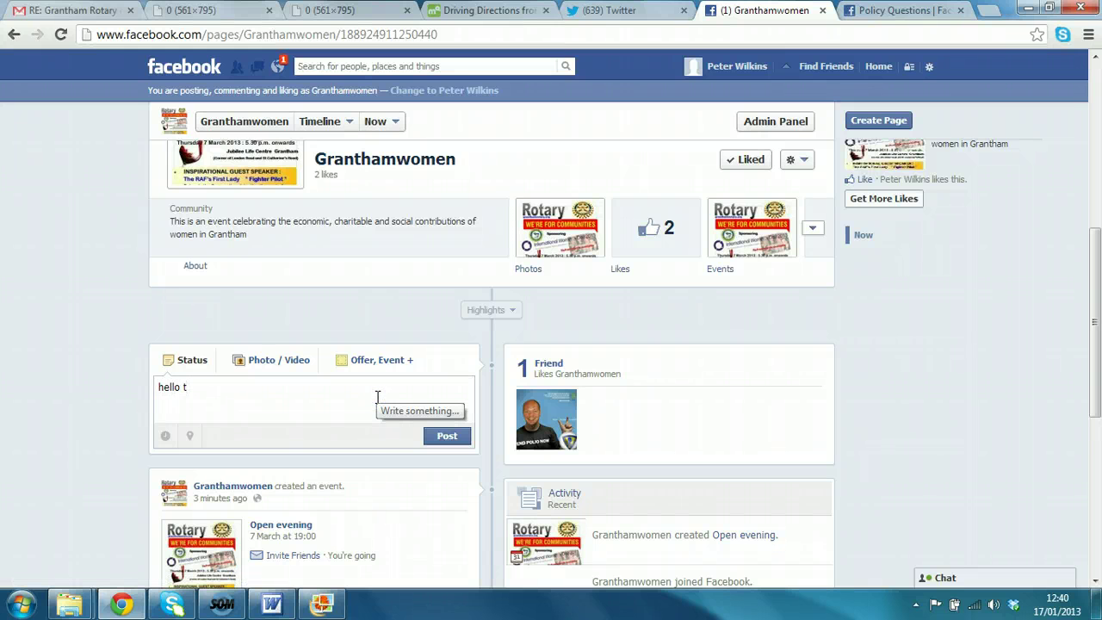
{"action": "type", "text": "h"}
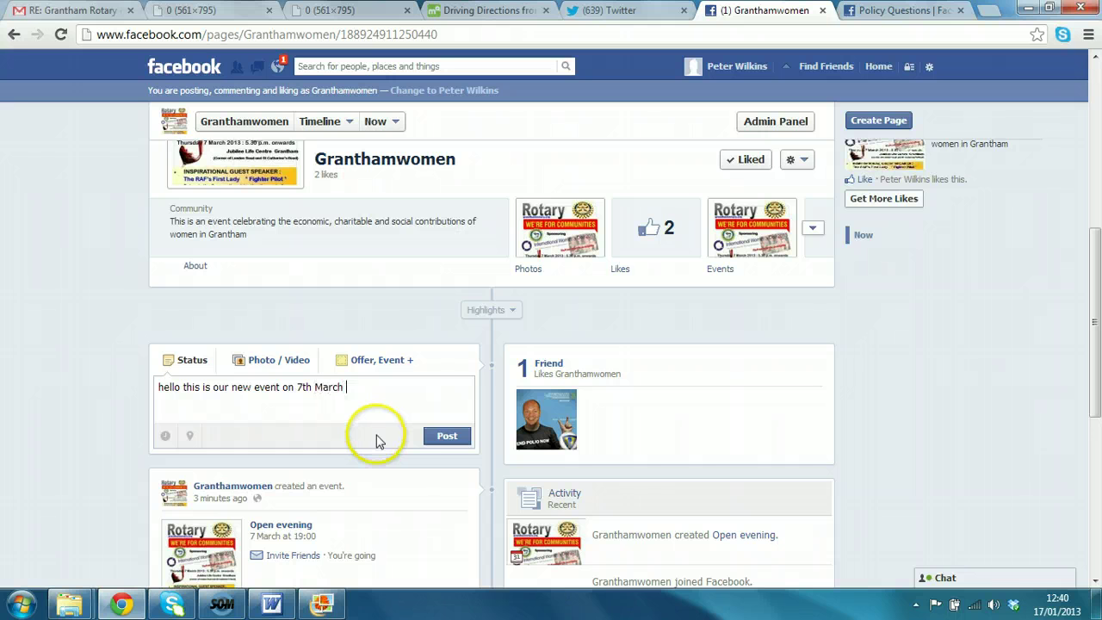
{"action": "type", "text": "an open evening"}
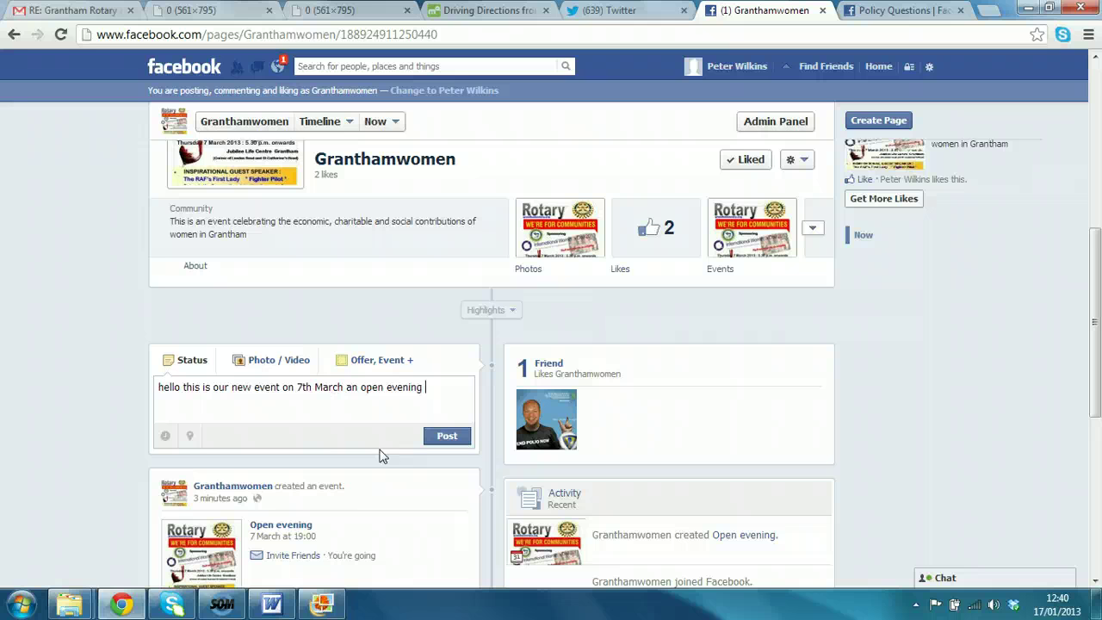
{"action": "type", "text": "to celebrate International w"}
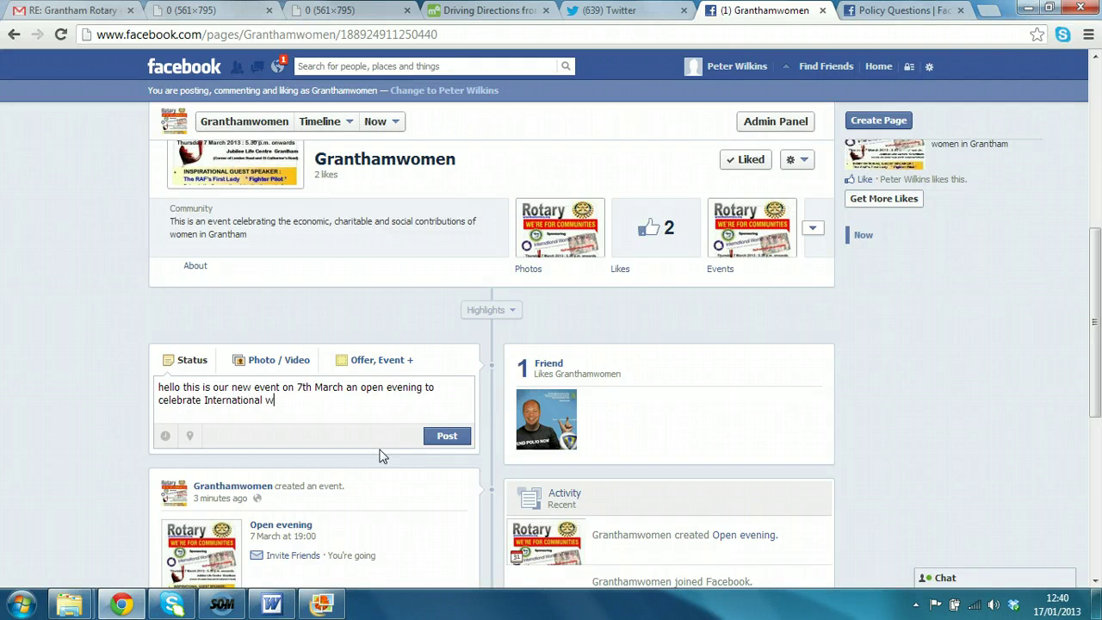
{"action": "type", "text": "omens day"}
{"action": "left_click", "coordinate": [455, 439]}
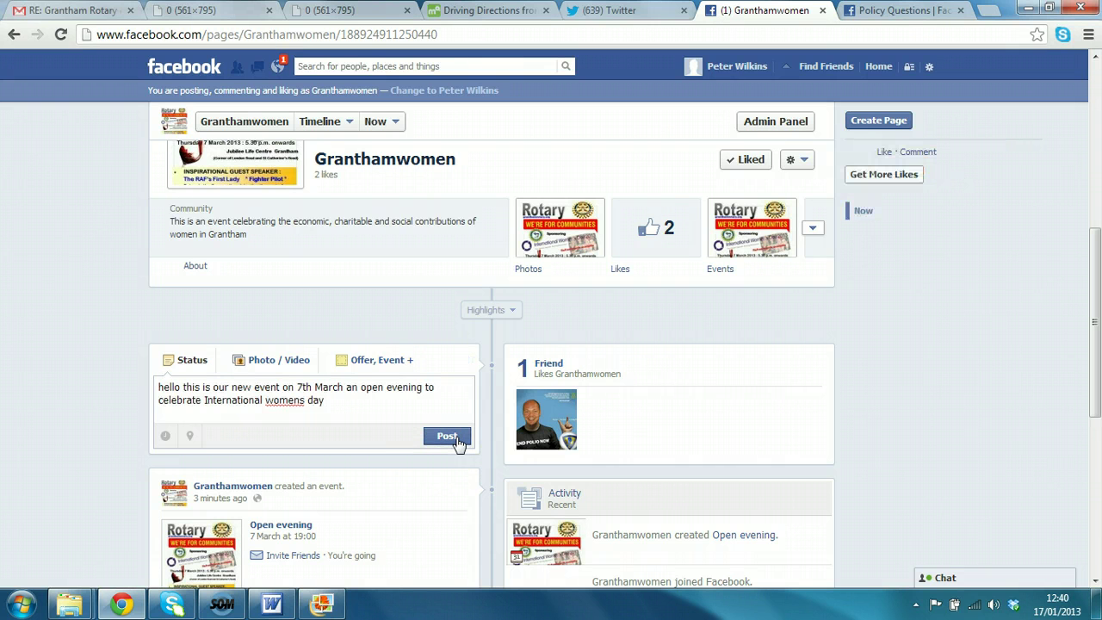
Switch to Twitter and open the rotarygrantham account's own list of tweets to check for the cross-posted status
{"action": "left_click_drag", "start_coordinate": [1095, 276], "coordinate": [1073, 103]}
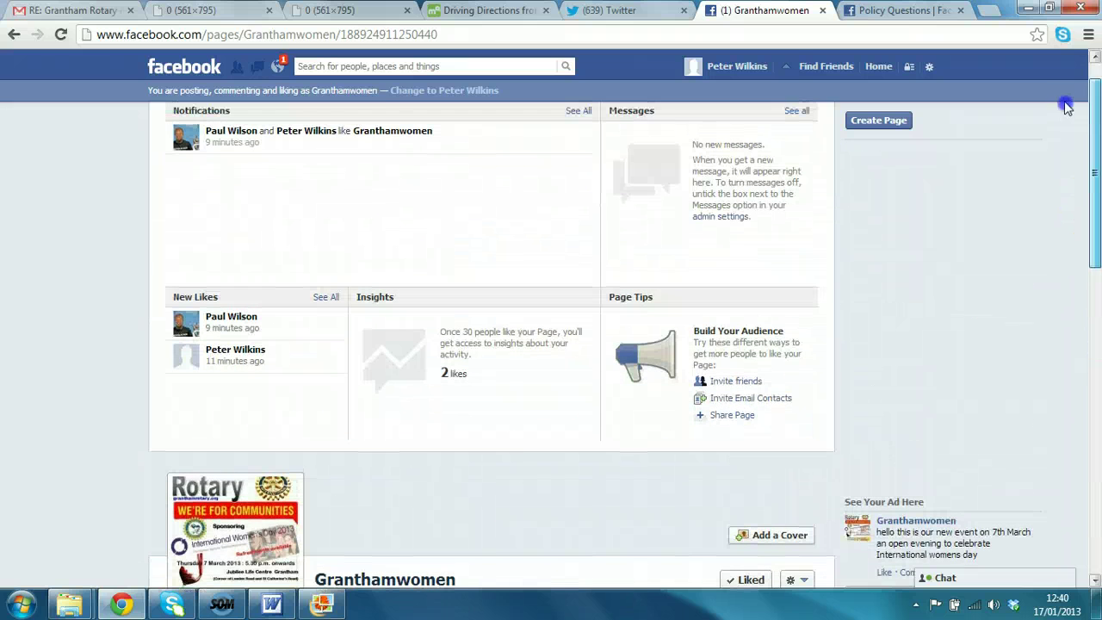
{"action": "left_click", "coordinate": [680, 10]}
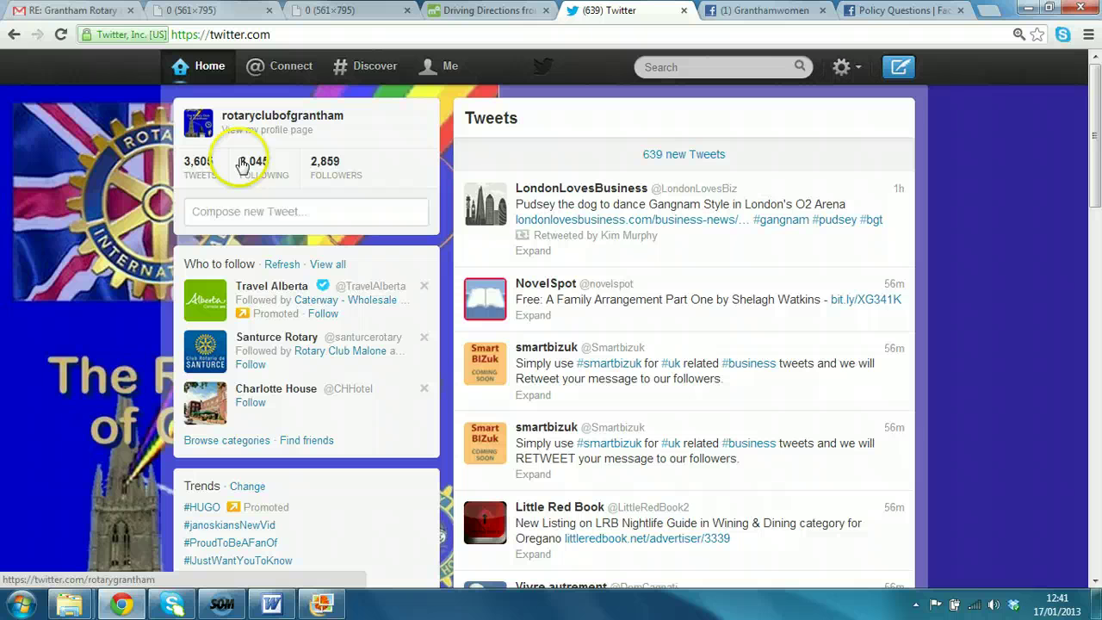
{"action": "left_click", "coordinate": [204, 167]}
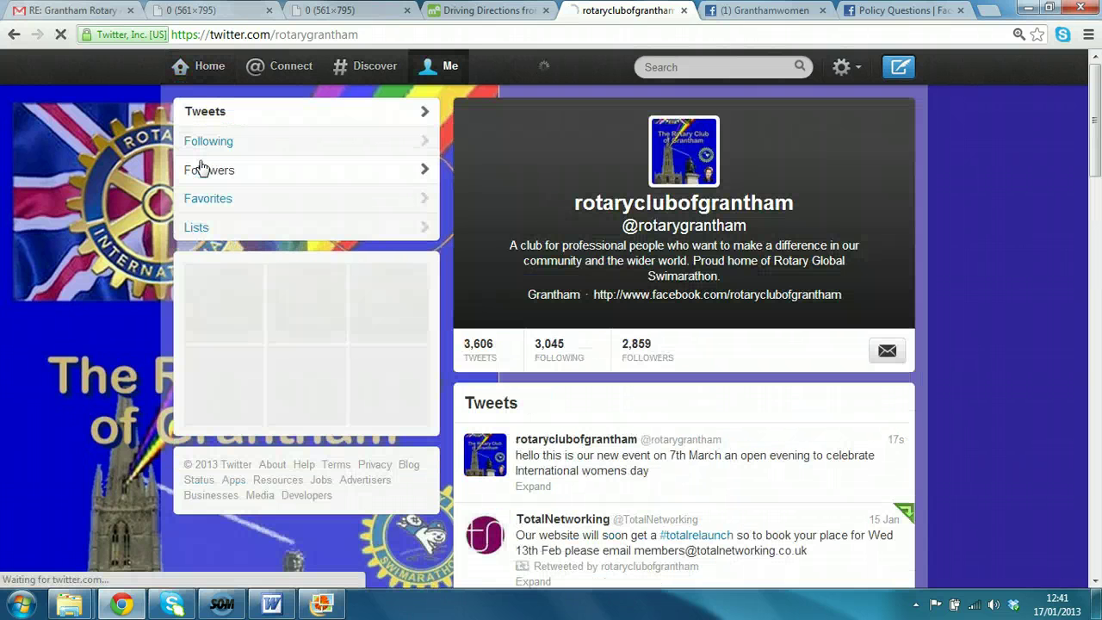
Delete the tweet "hello this is our new event on 7th March an open evening to celebrate International womens day"
{"action": "mouse_move", "coordinate": [492, 450]}
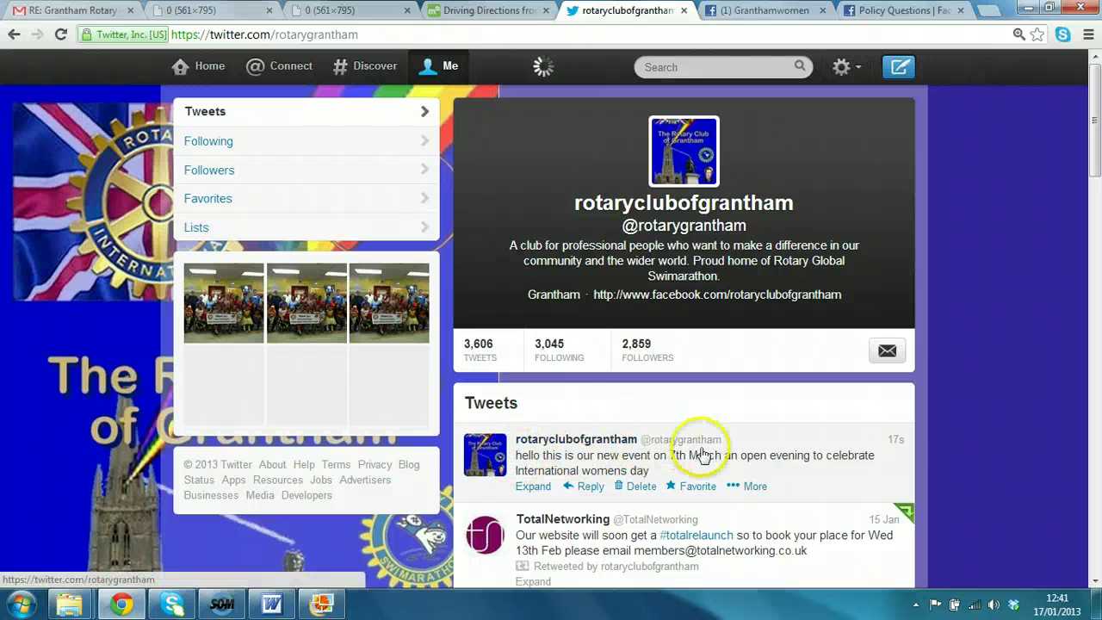
{"action": "mouse_move", "coordinate": [654, 461]}
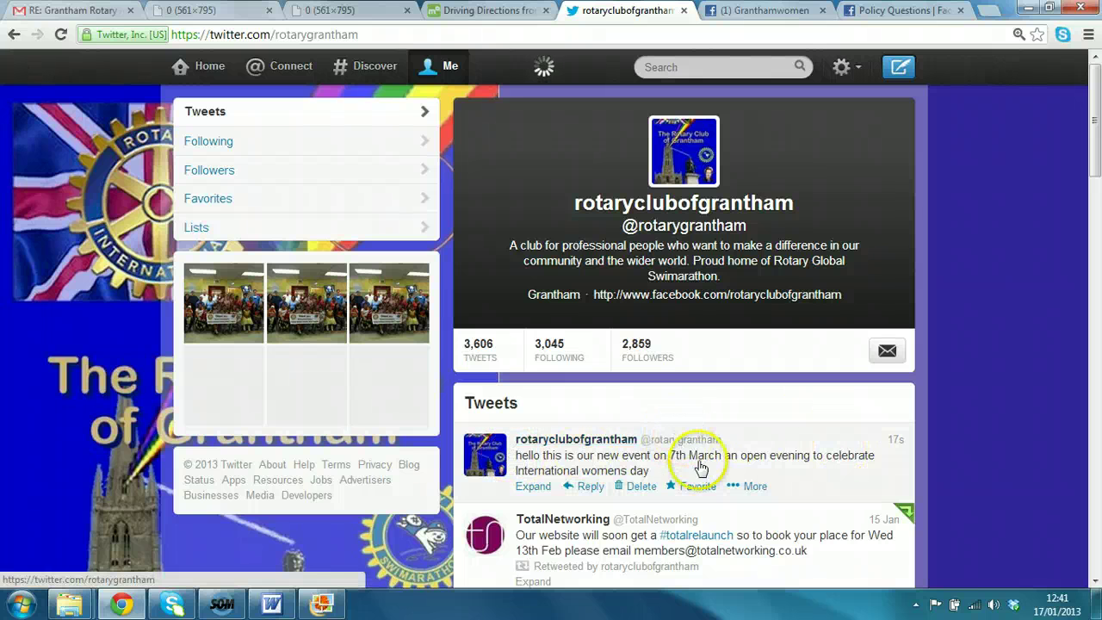
{"action": "left_click", "coordinate": [646, 490]}
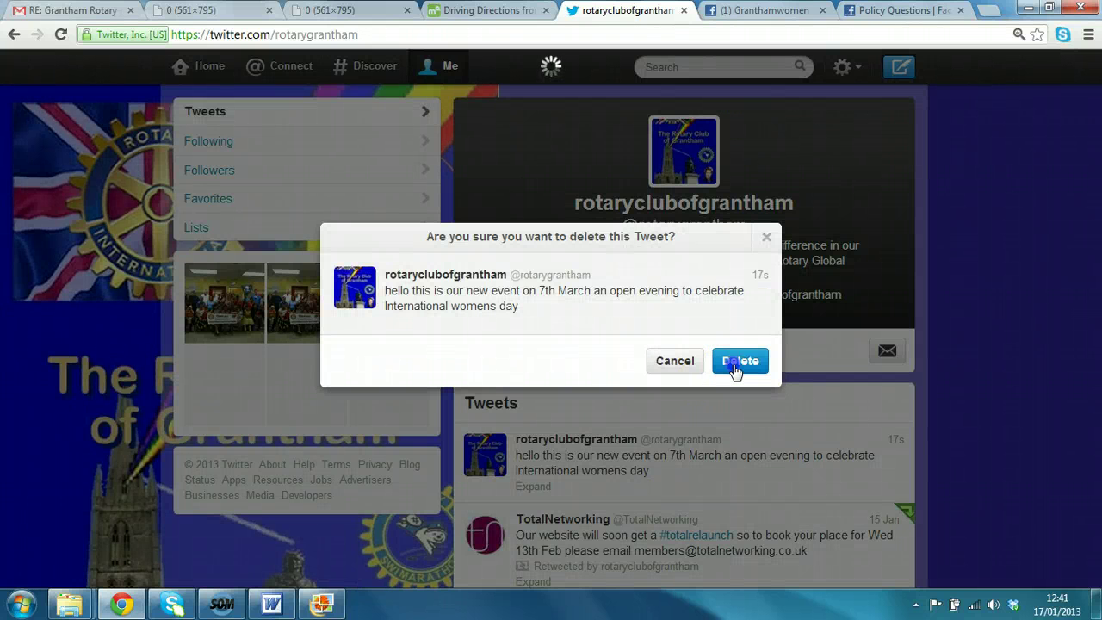
{"action": "left_click", "coordinate": [735, 367]}
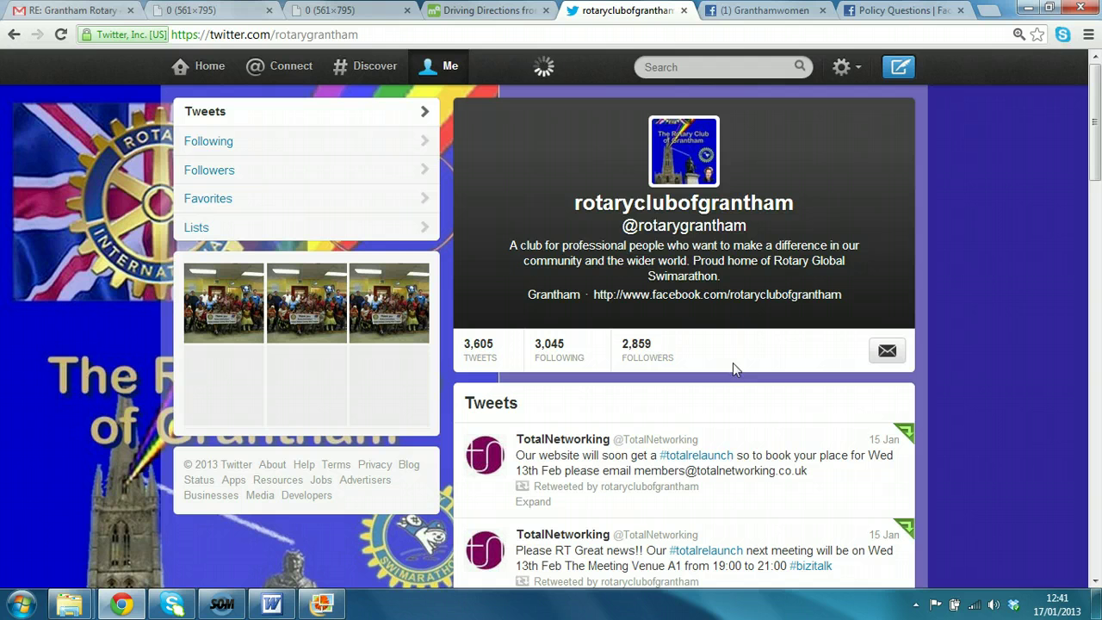
{"action": "left_click", "coordinate": [681, 353]}
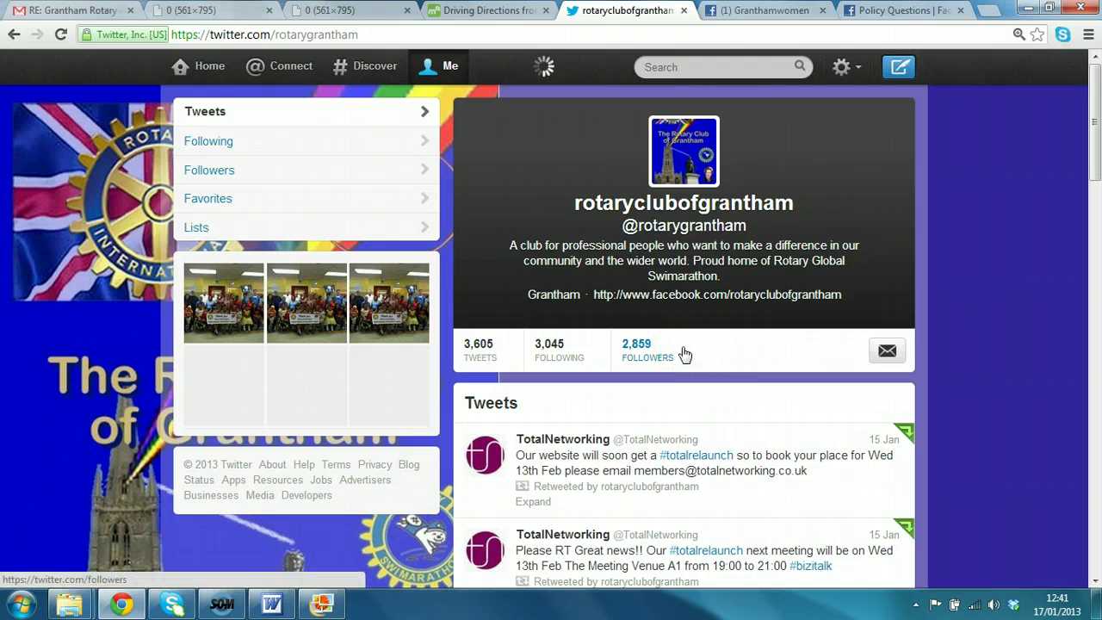